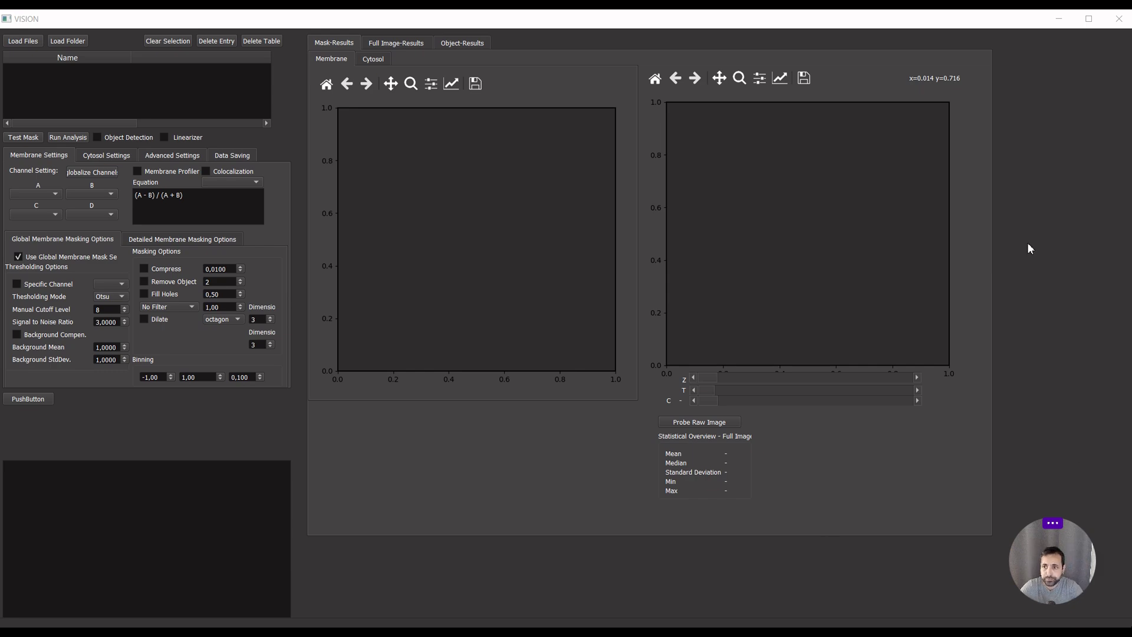
Switch to Fiji, import EBF-hyper-60xoil012_crop-MaxIP.nd2 from the desktop's sample images folder with default Bio-Formats options, and browse its channels
left_click(1060, 19)
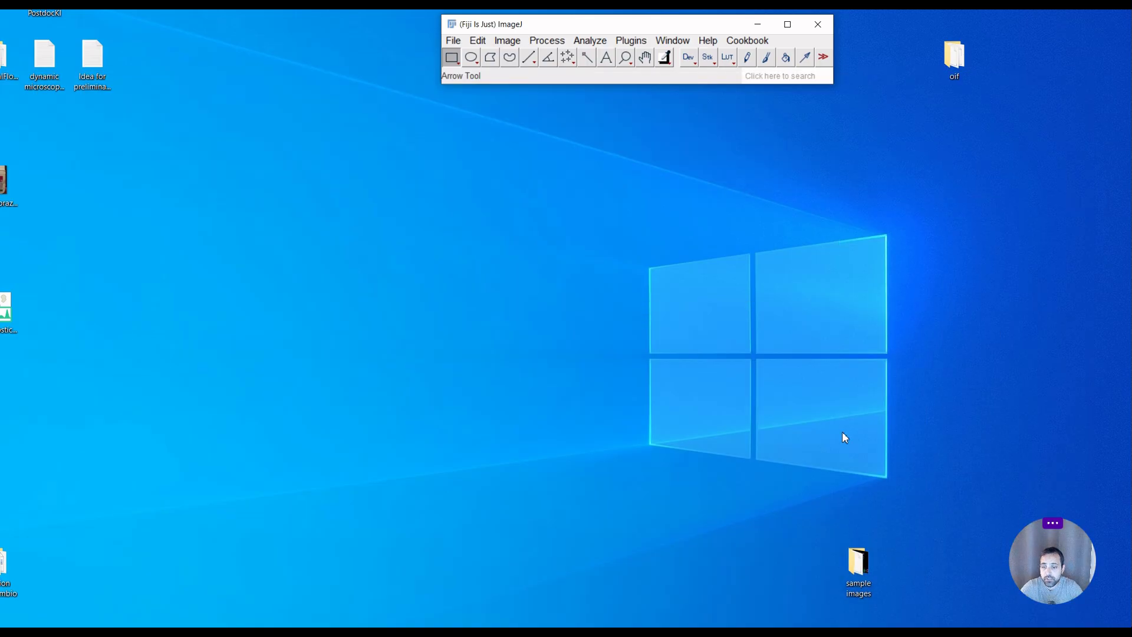
double_click(860, 560)
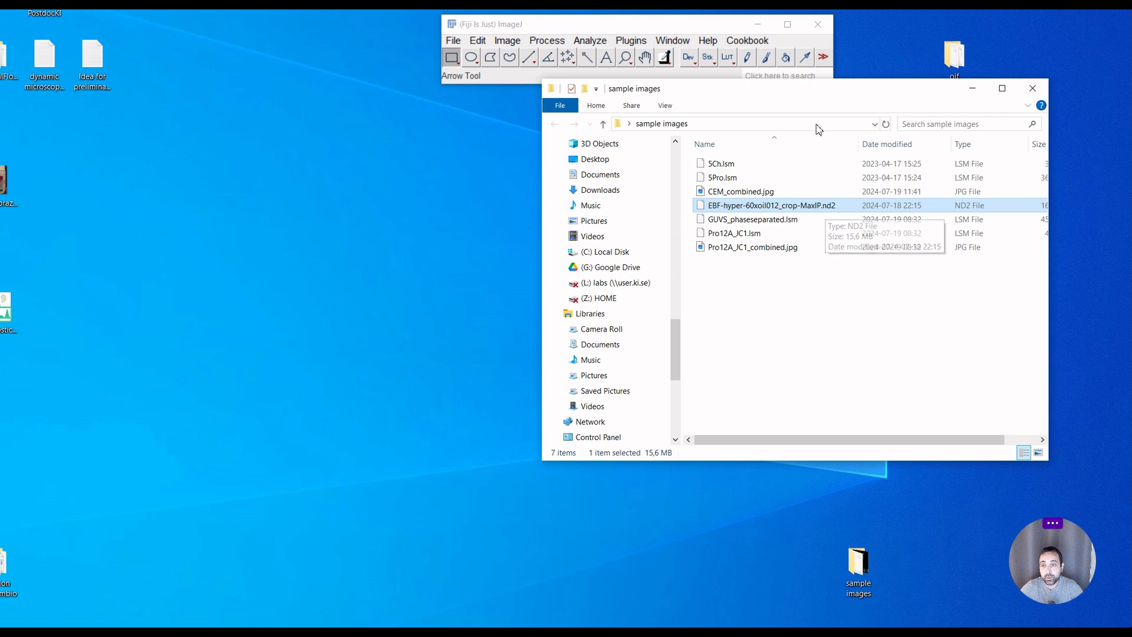
left_click_drag(822, 94, 902, 131)
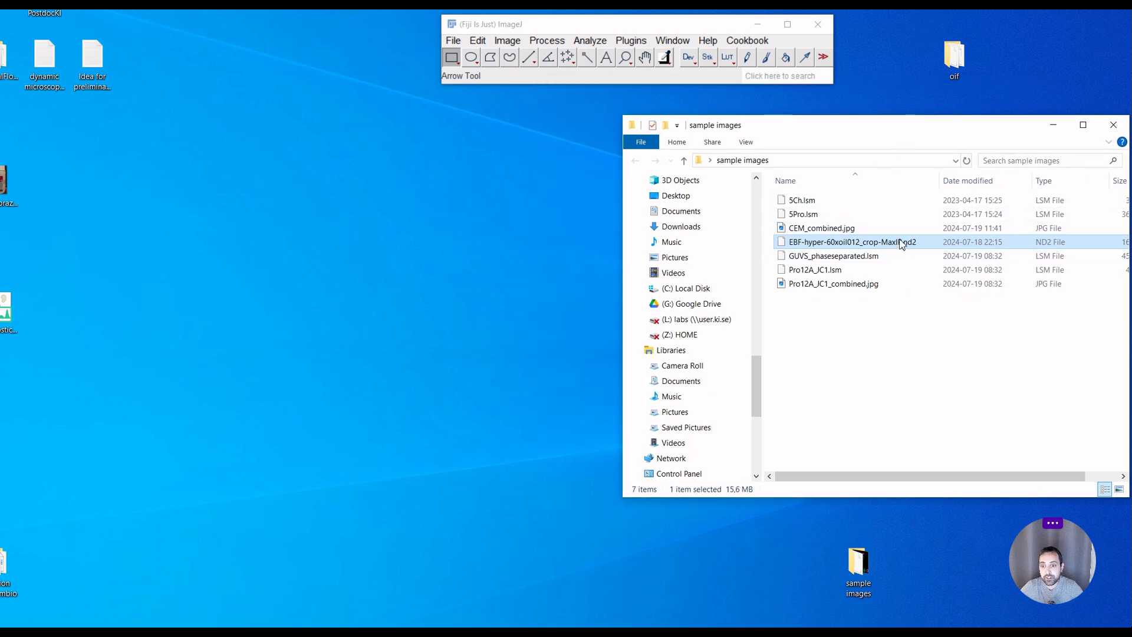
left_click_drag(901, 245, 589, 38)
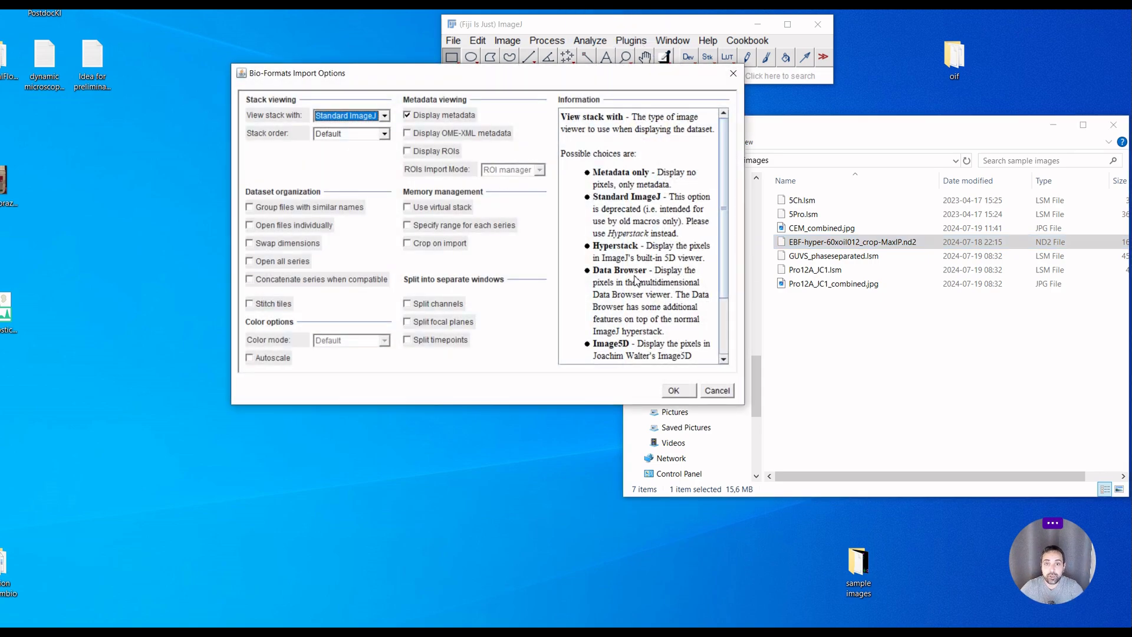
left_click(681, 397)
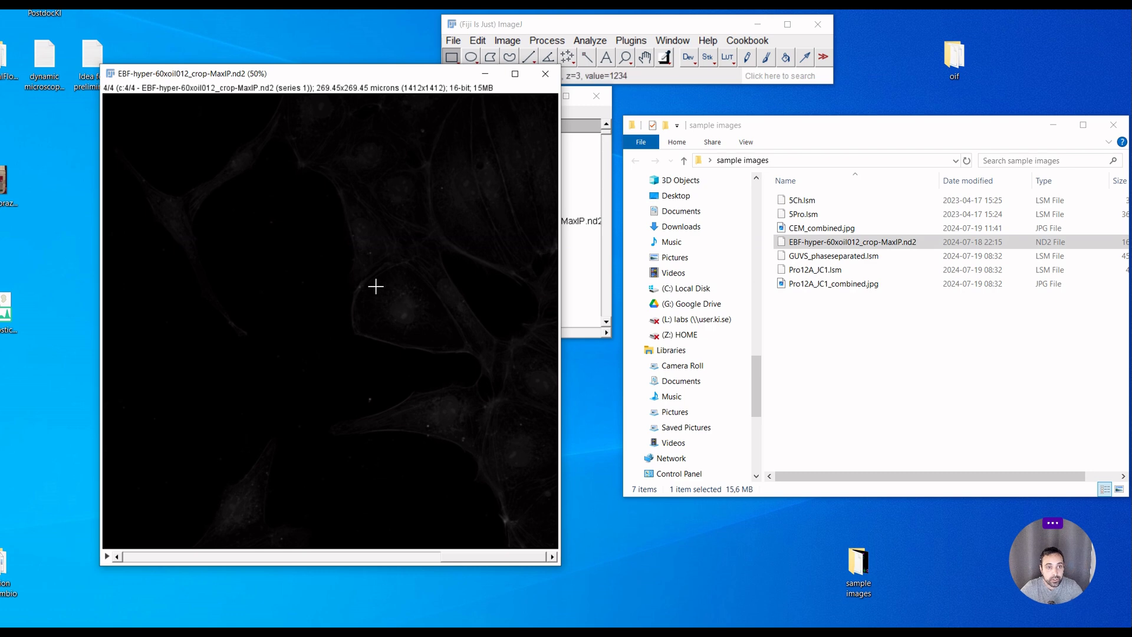
scroll(376, 286, "up", 3)
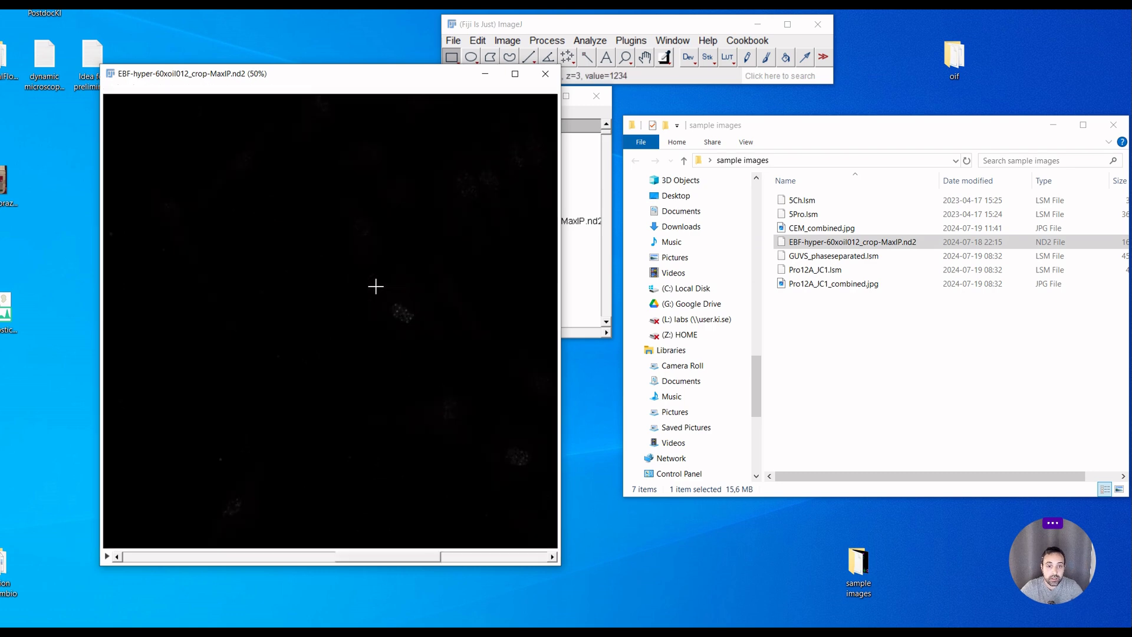
Prepare a Bio-Formats export of the image, choosing the OME-TIFF file type and the file name nikon.ome.tif
left_click(481, 28)
left_click(453, 40)
mouse_move(498, 231)
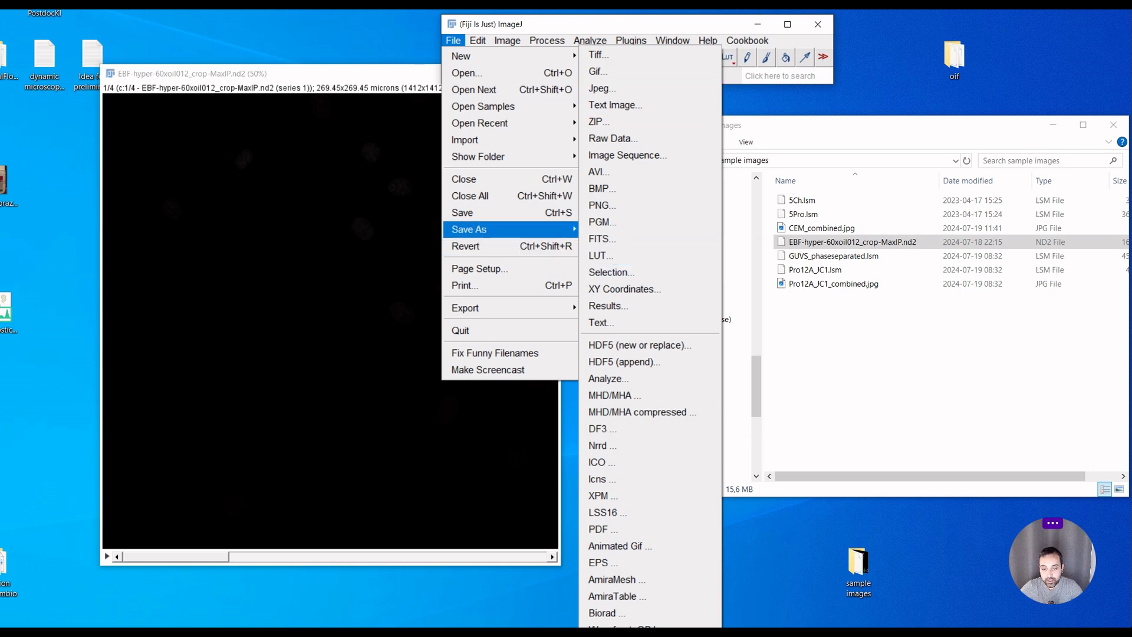
left_click(598, 88)
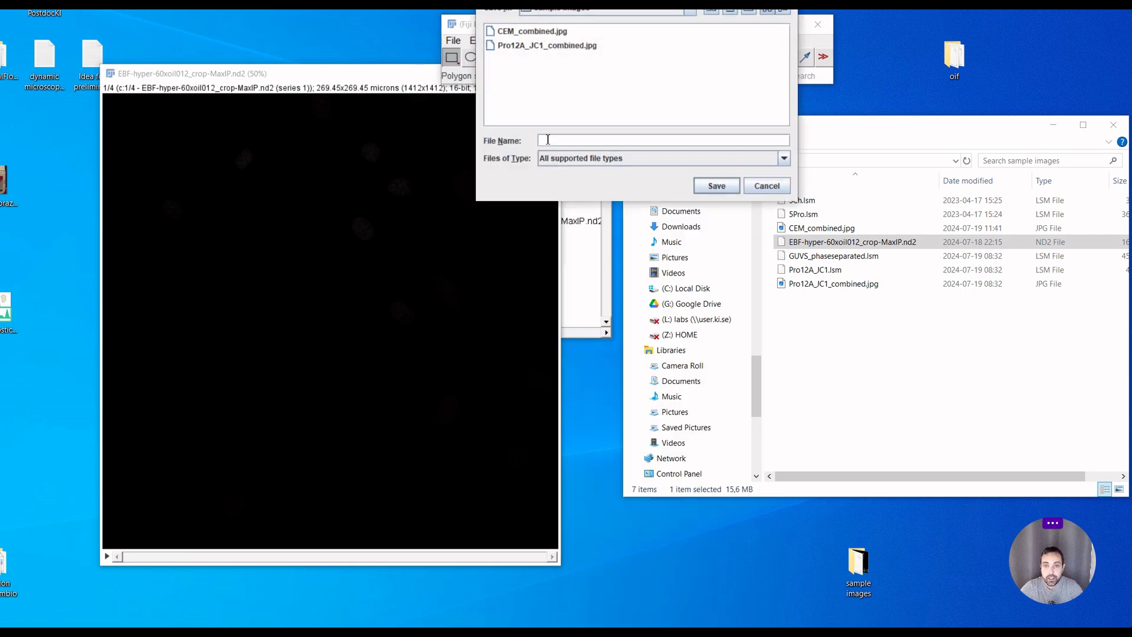
type("nikon")
left_click(599, 162)
scroll(650, 206, "down", 2)
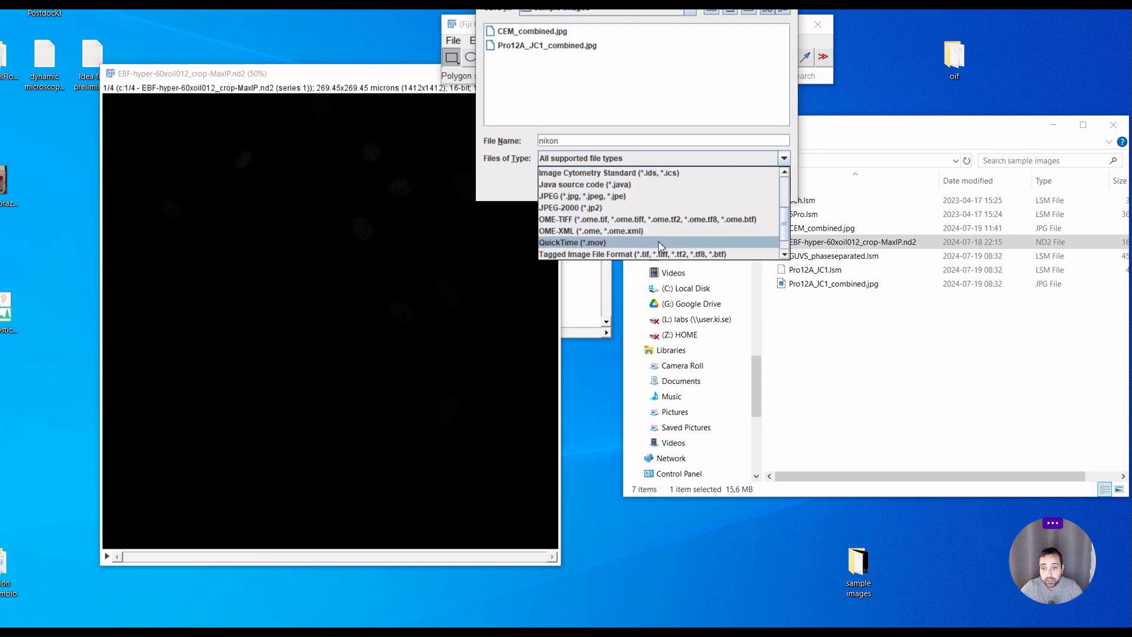
left_click(659, 225)
left_click(588, 144)
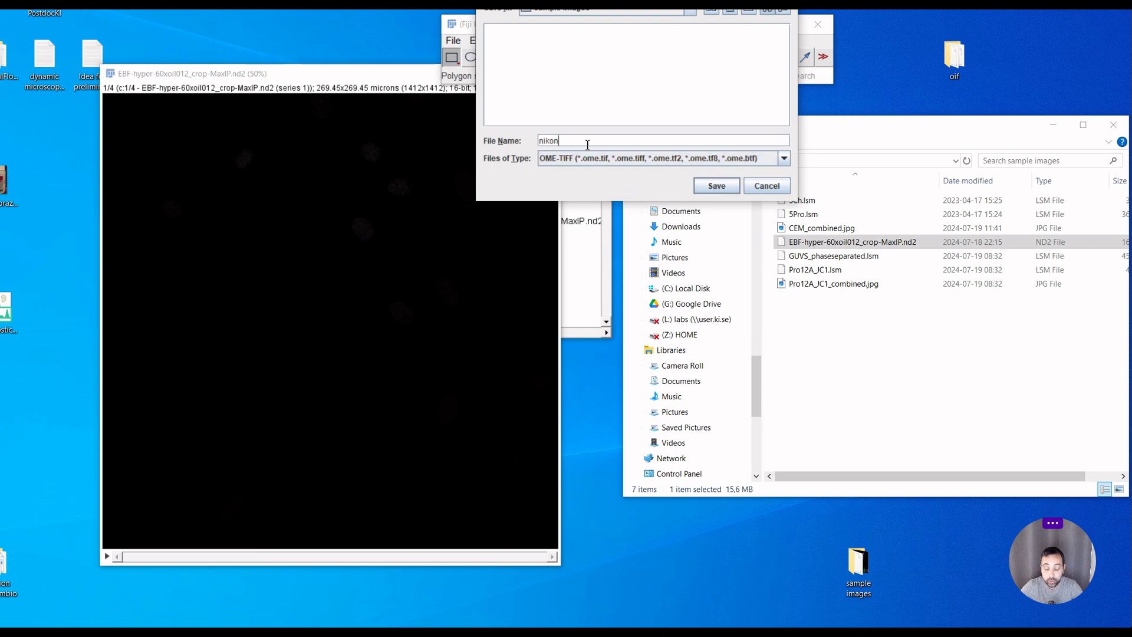
type(".ome")
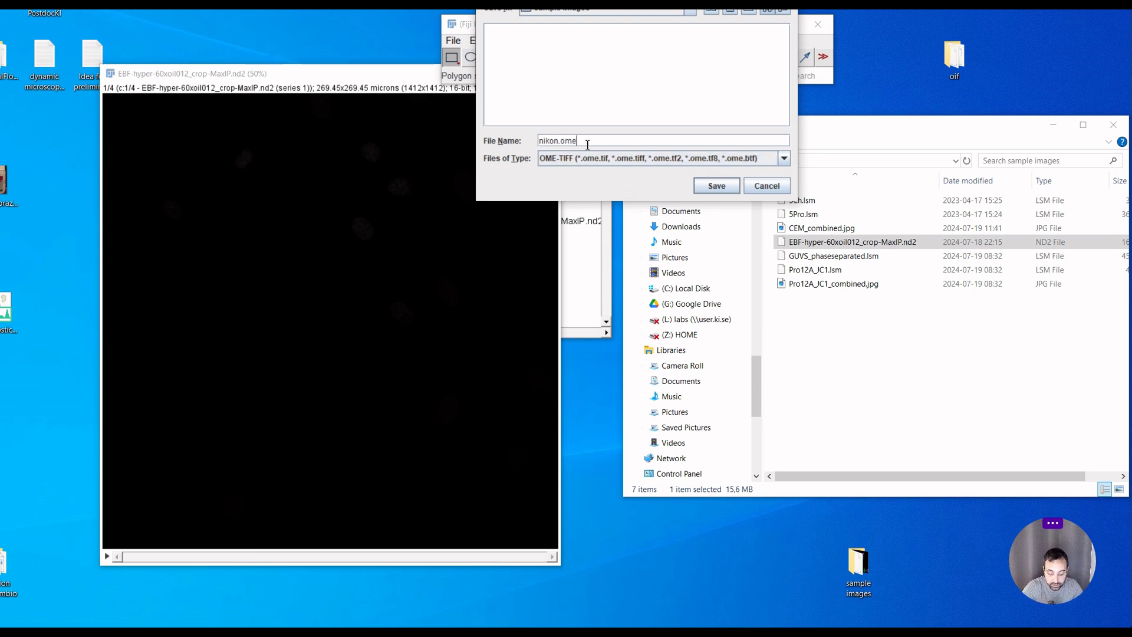
type(".tif")
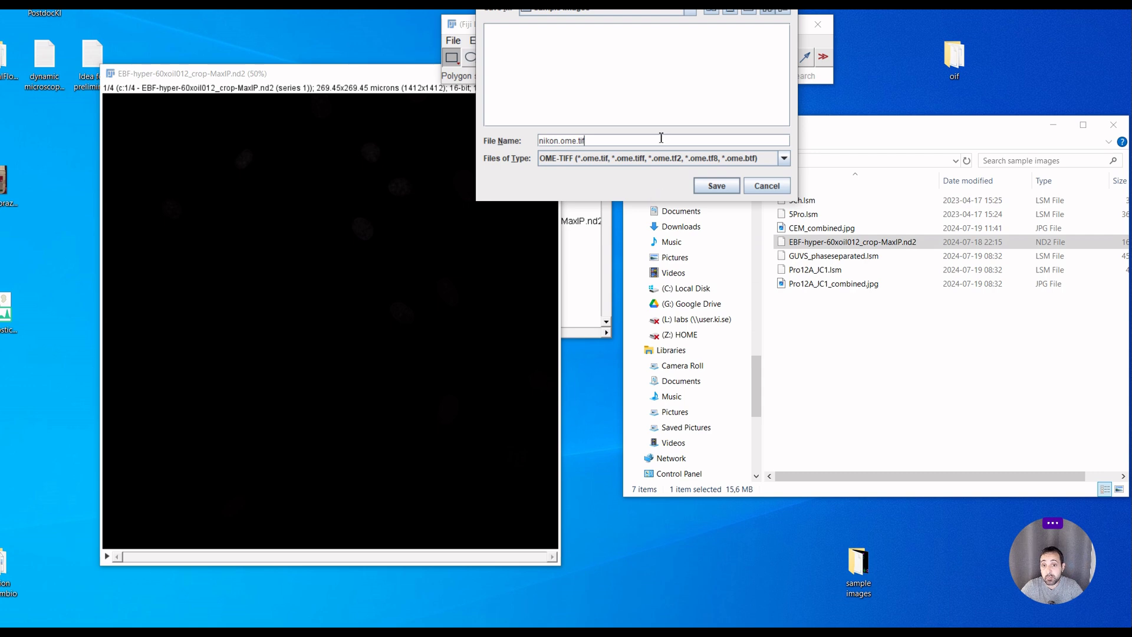
Save the OME-TIFF in the sample images folder without splitting it into separate files, and close all image windows
left_click_drag(614, 0, 652, 29)
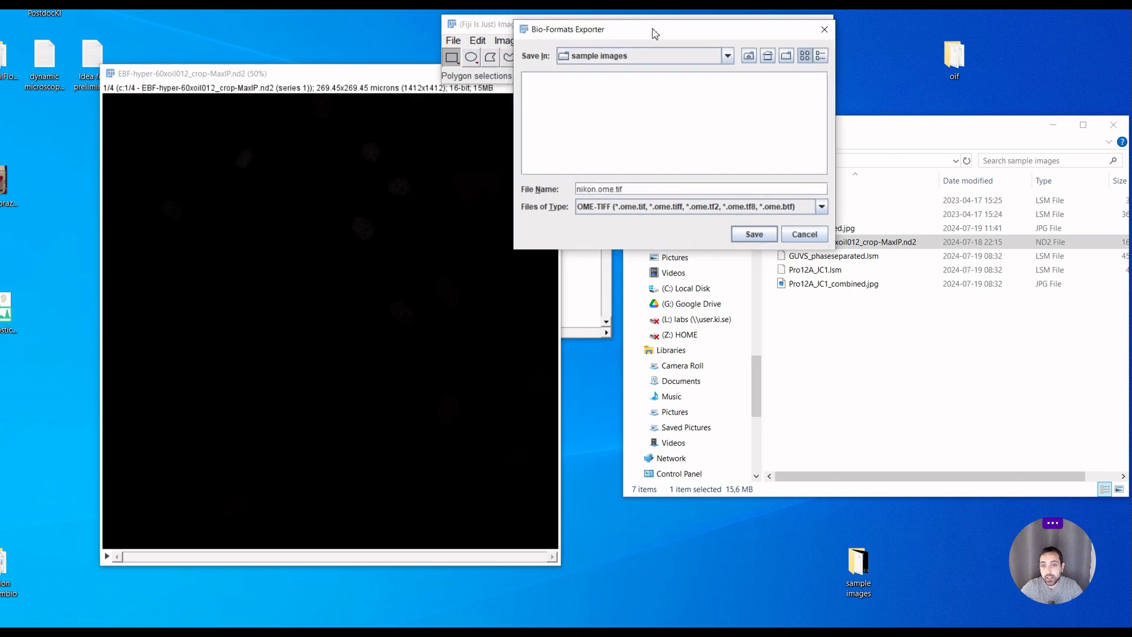
left_click(763, 234)
left_click(519, 231)
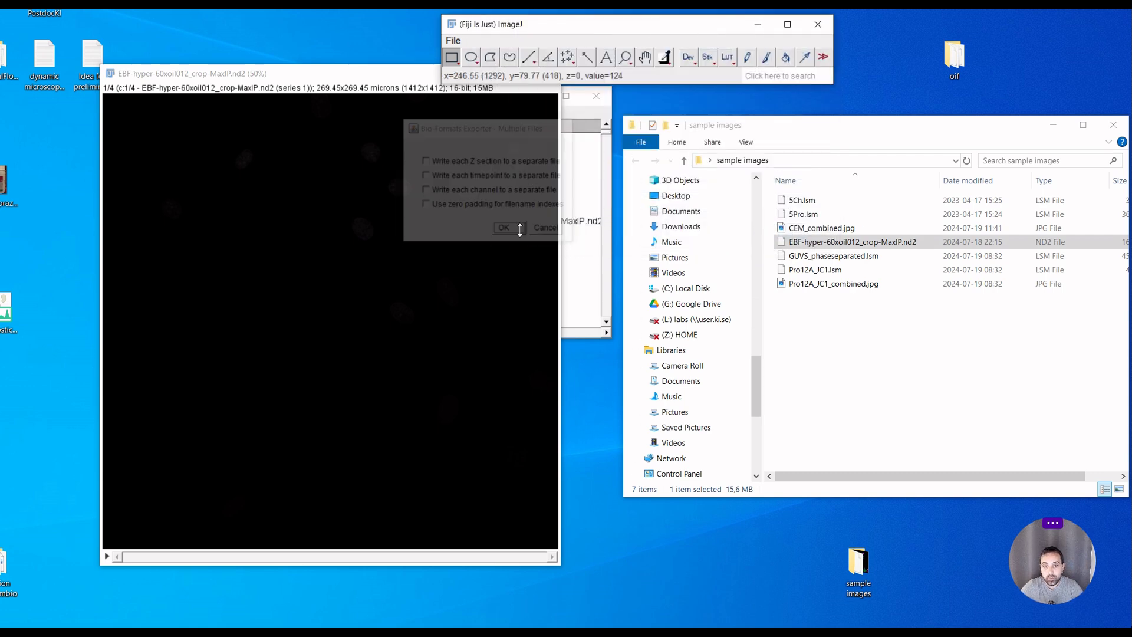
left_click(504, 212)
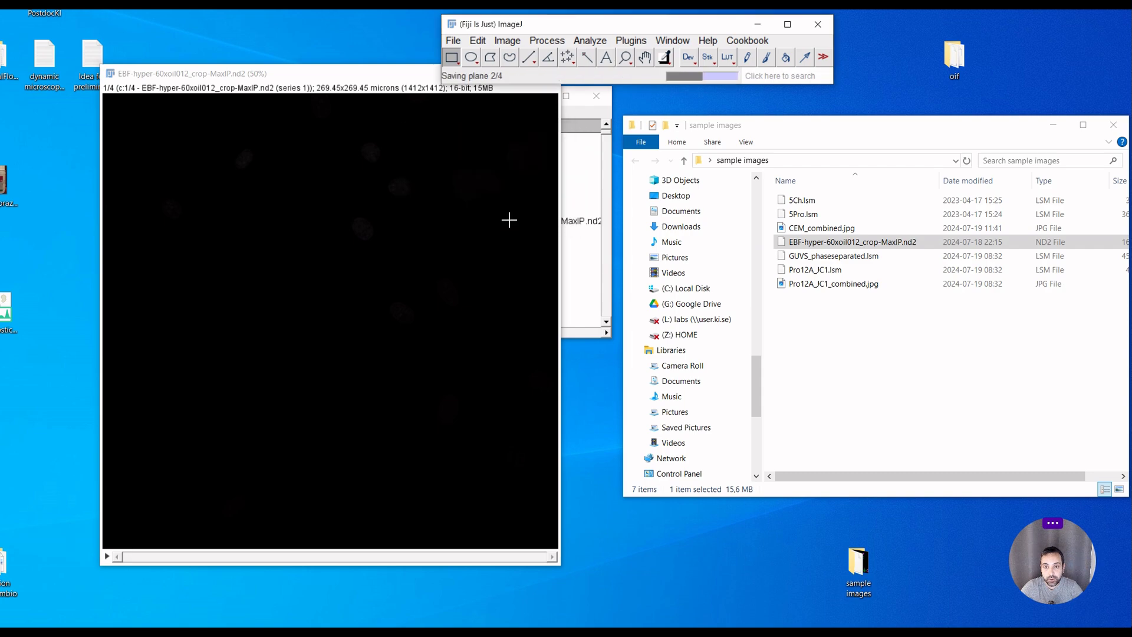
key("ctrl+shift+w")
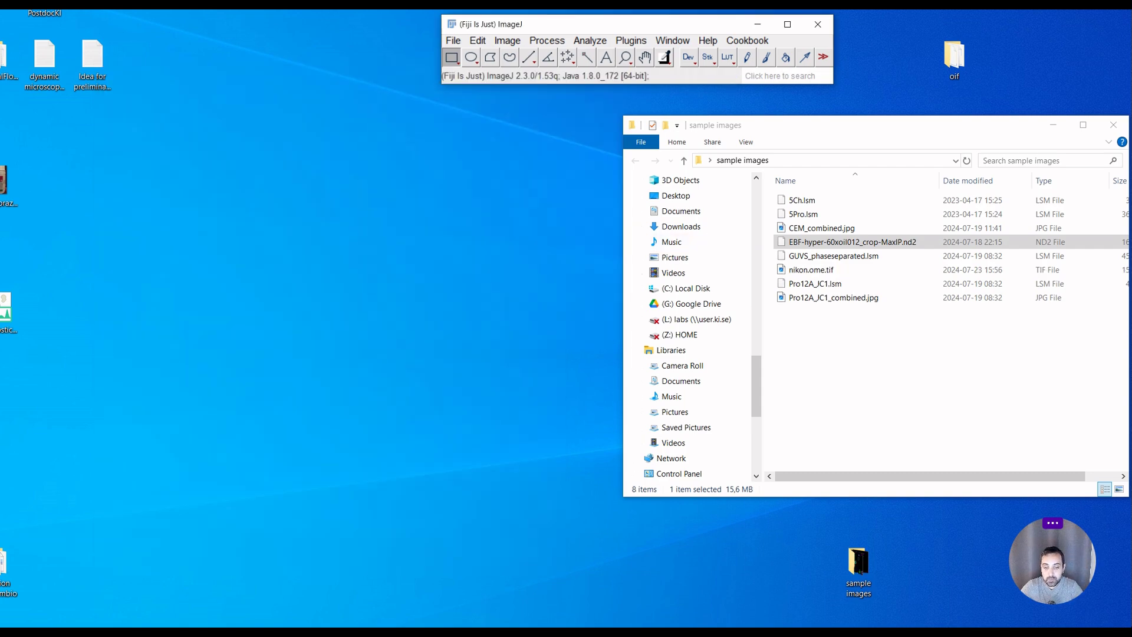
Switch to VISION and load nikon.ome.tif from the sample images folder on the Desktop
mouse_move(460, 630)
left_click(466, 609)
left_click(21, 41)
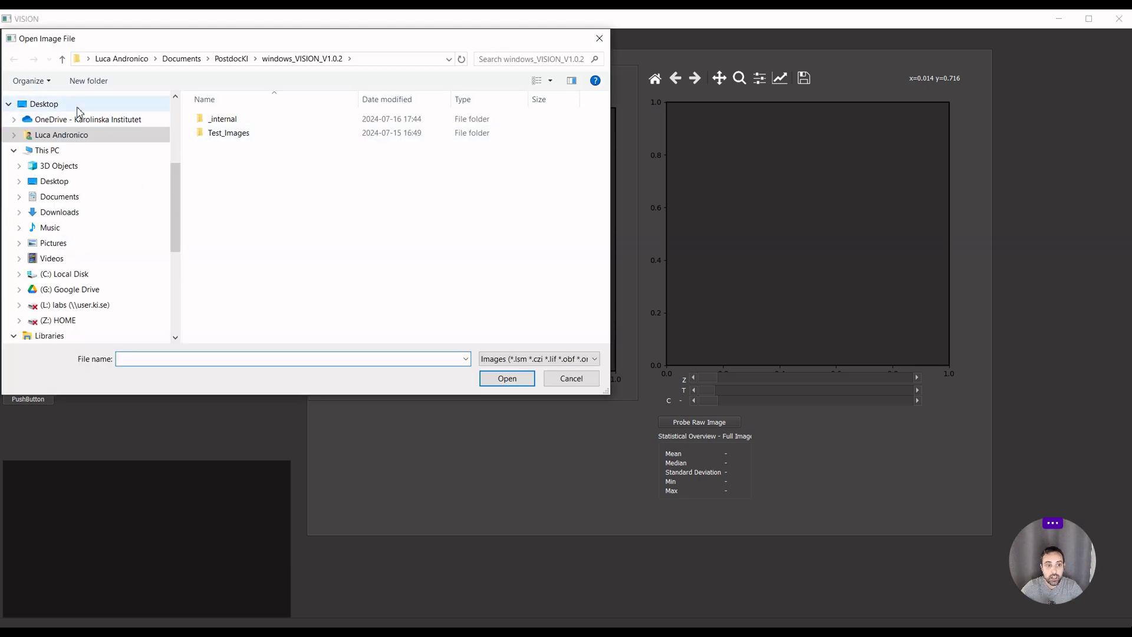
left_click(77, 109)
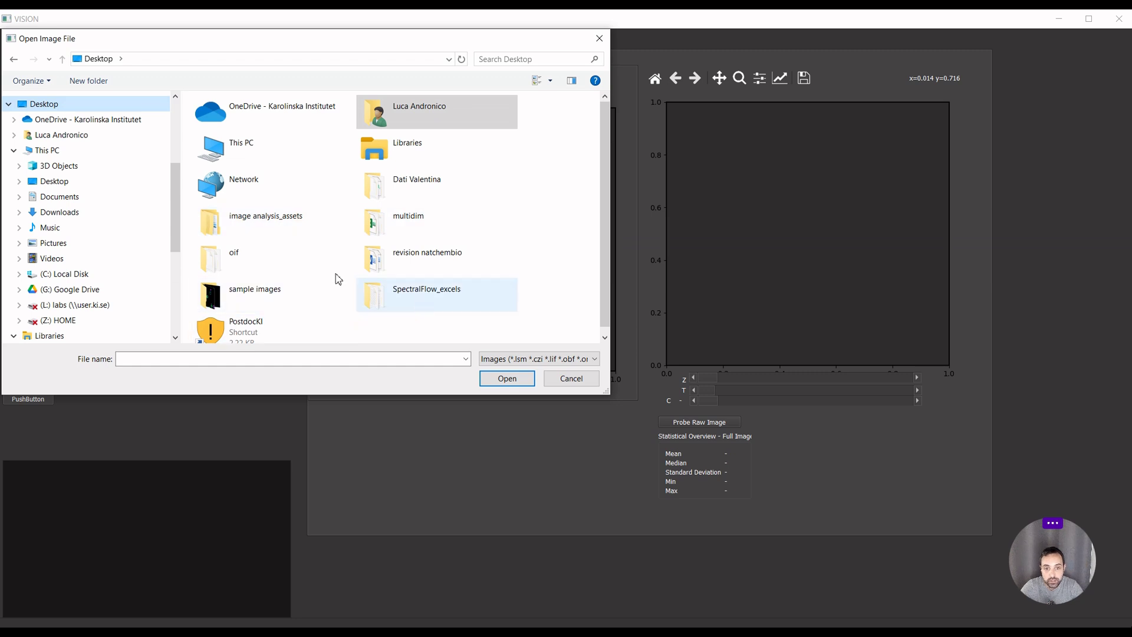
double_click(285, 294)
left_click(239, 162)
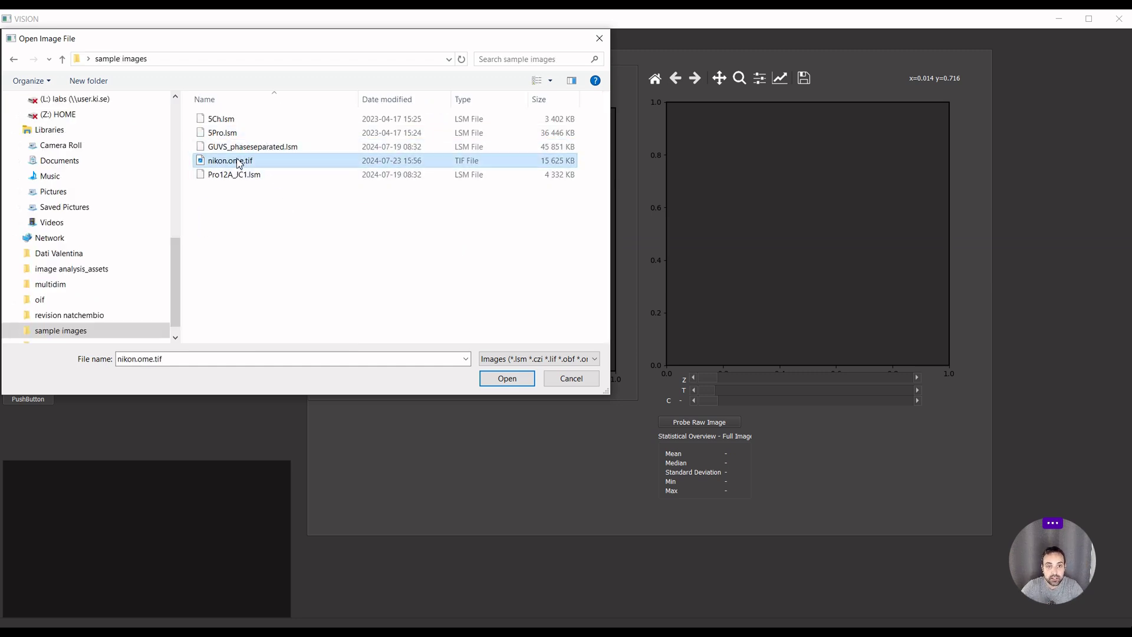
left_click(531, 379)
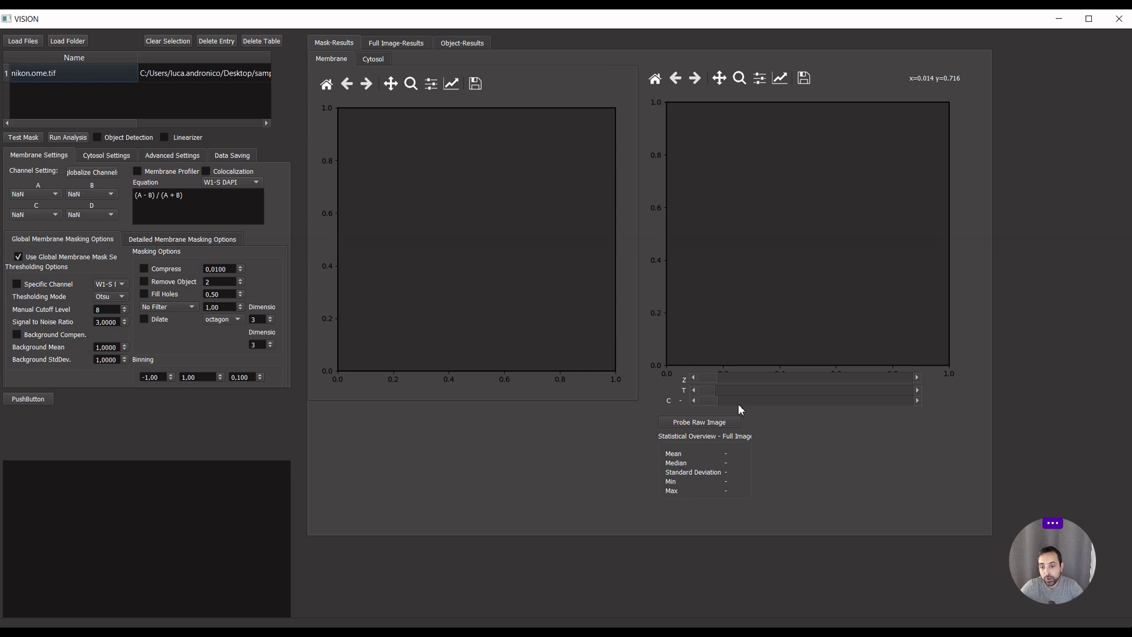
Preview the loaded image's channels, assign W1-S Cy5 to membrane channel A, and set the equation to A
left_click_drag(713, 402, 767, 403)
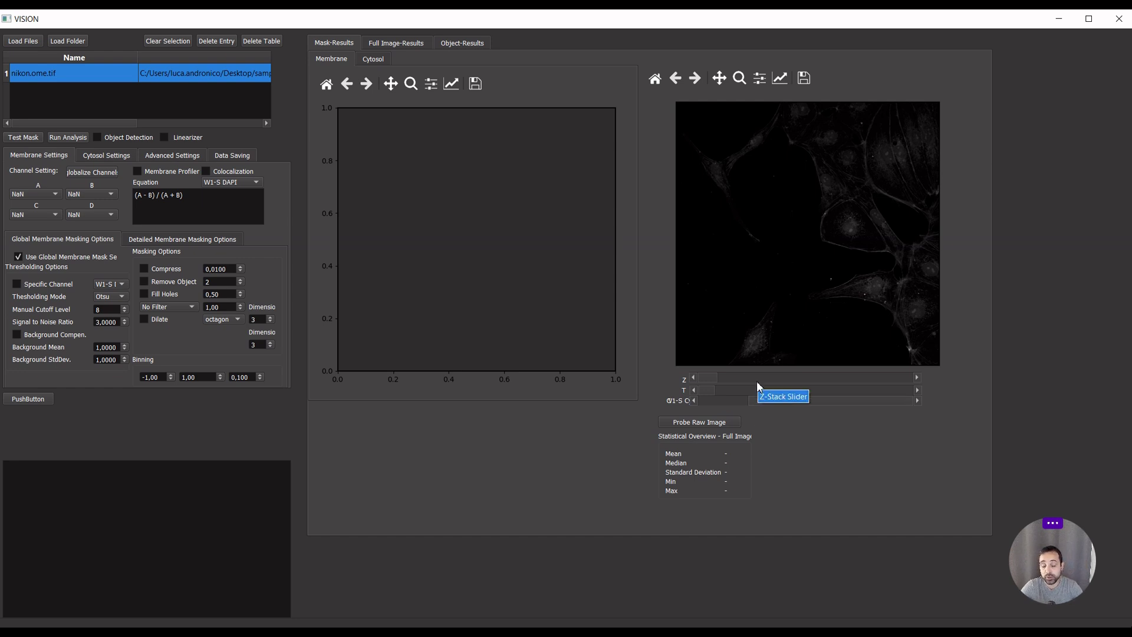
left_click(50, 196)
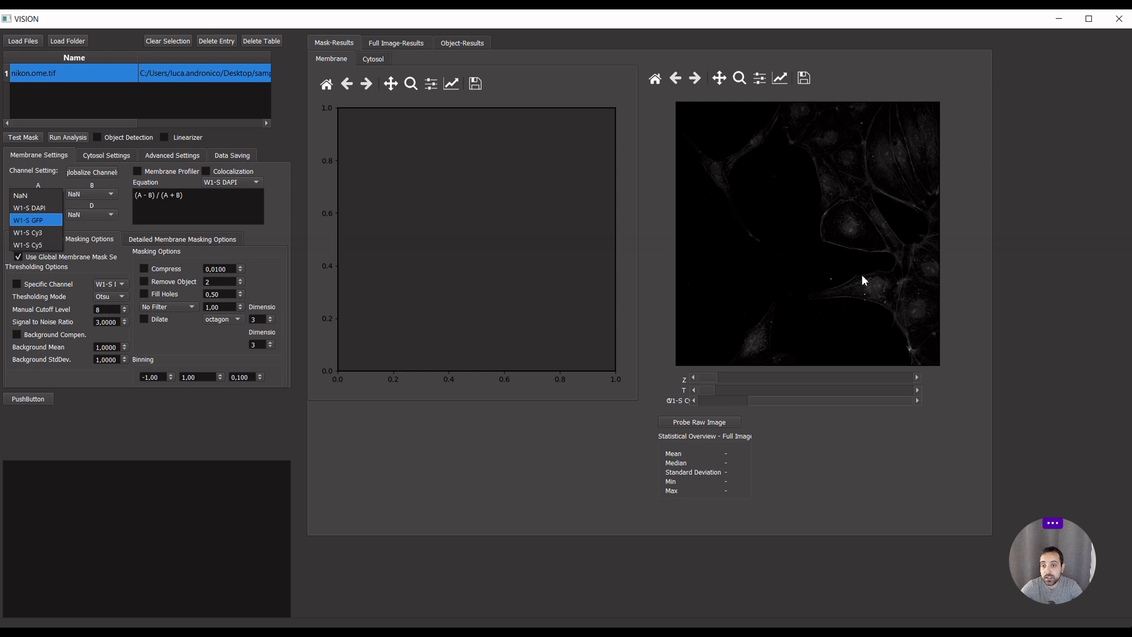
left_click(41, 244)
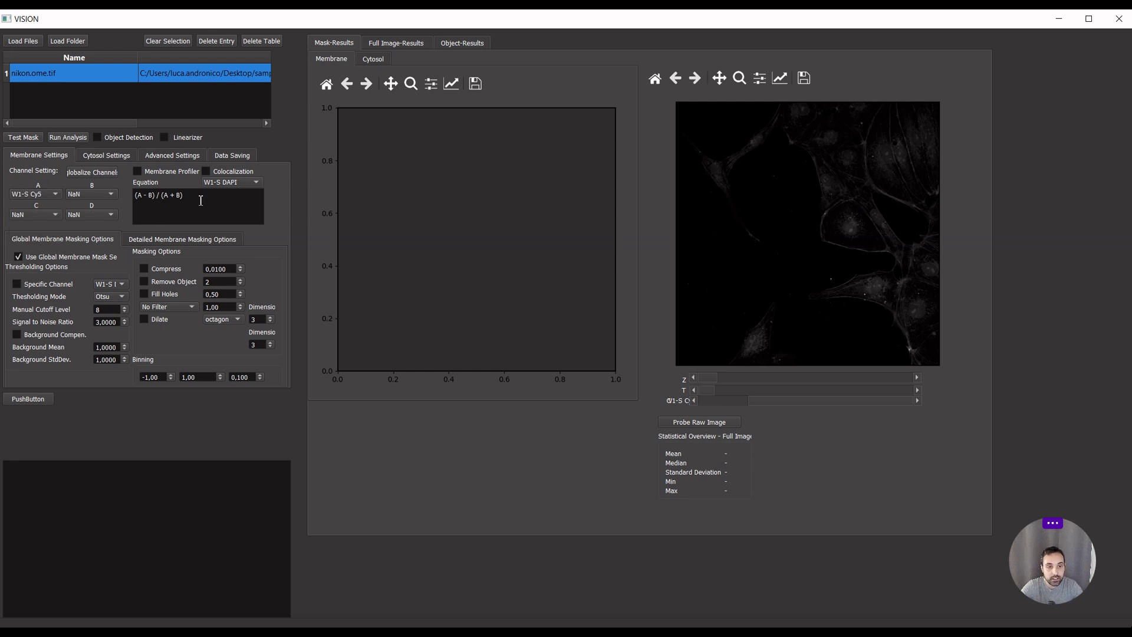
key("ctrl+a")
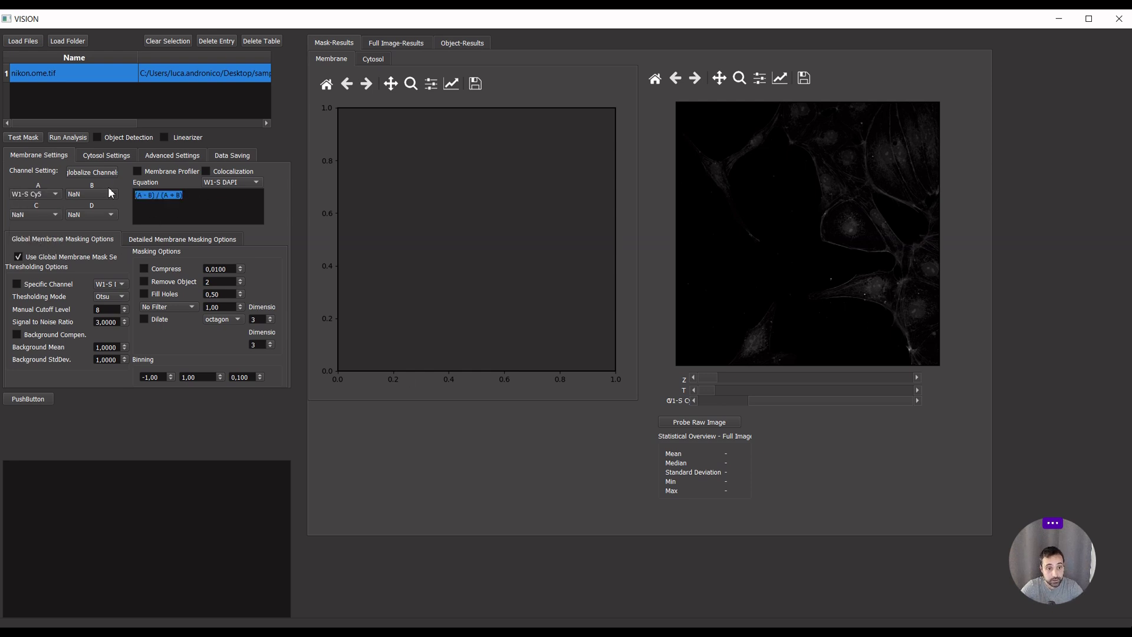
type("A")
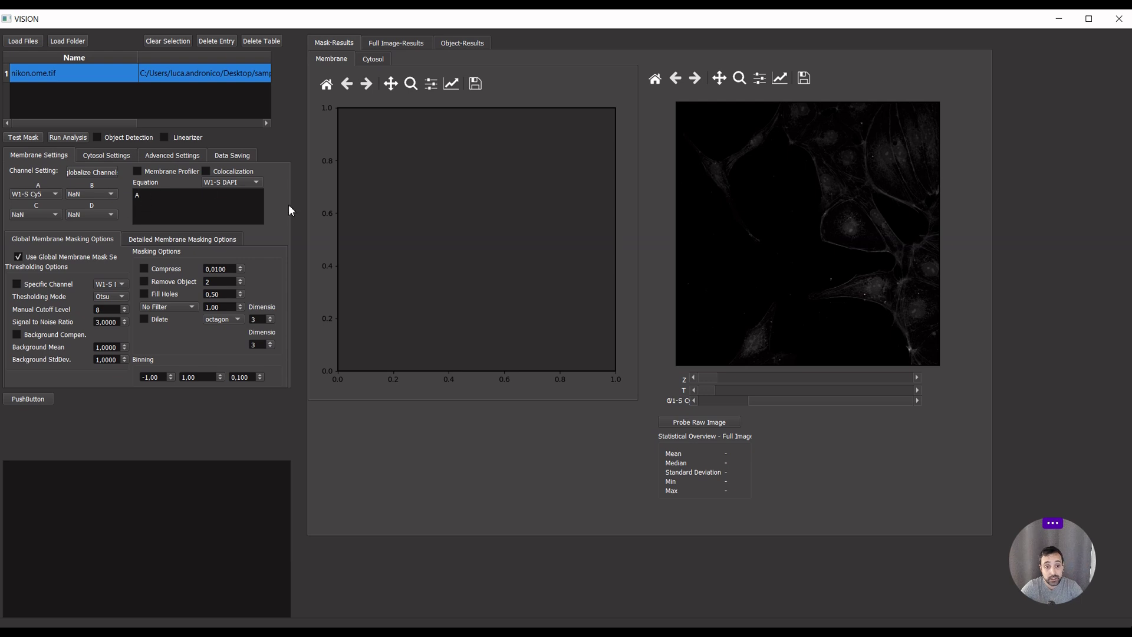
Enable specific-channel thresholding for the global membrane mask, choose its channel, and test the mask
left_click(55, 285)
left_click(115, 286)
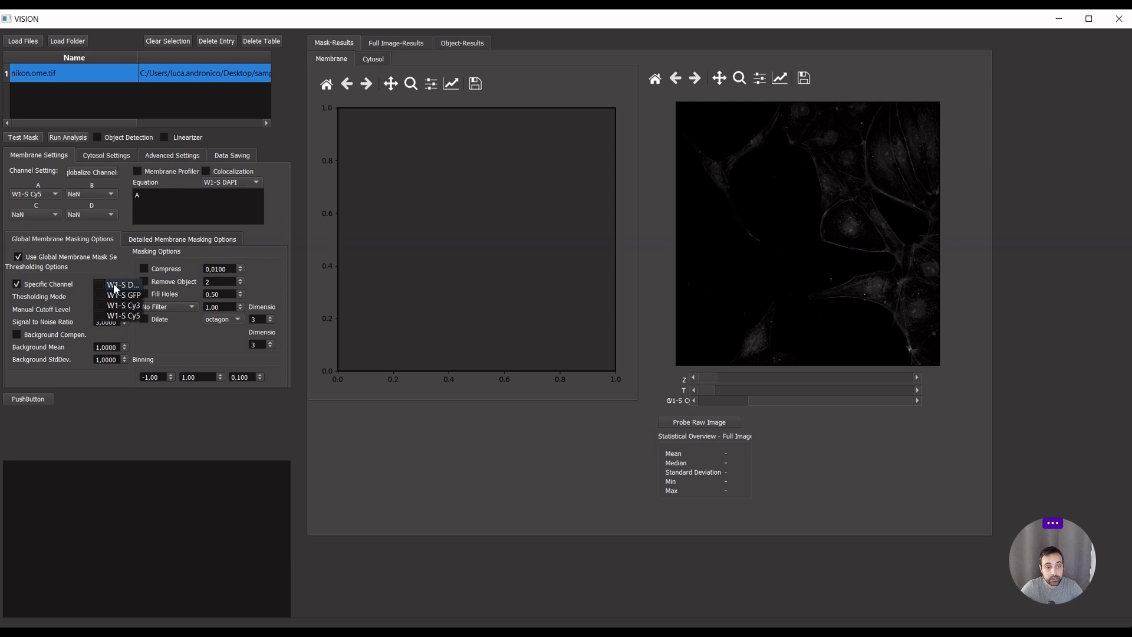
left_click(160, 337)
left_click(25, 137)
Set the membrane masking filter to Gaussian and test the mask again
left_click(170, 307)
left_click(170, 307)
left_click(165, 307)
left_click(164, 322)
left_click(33, 139)
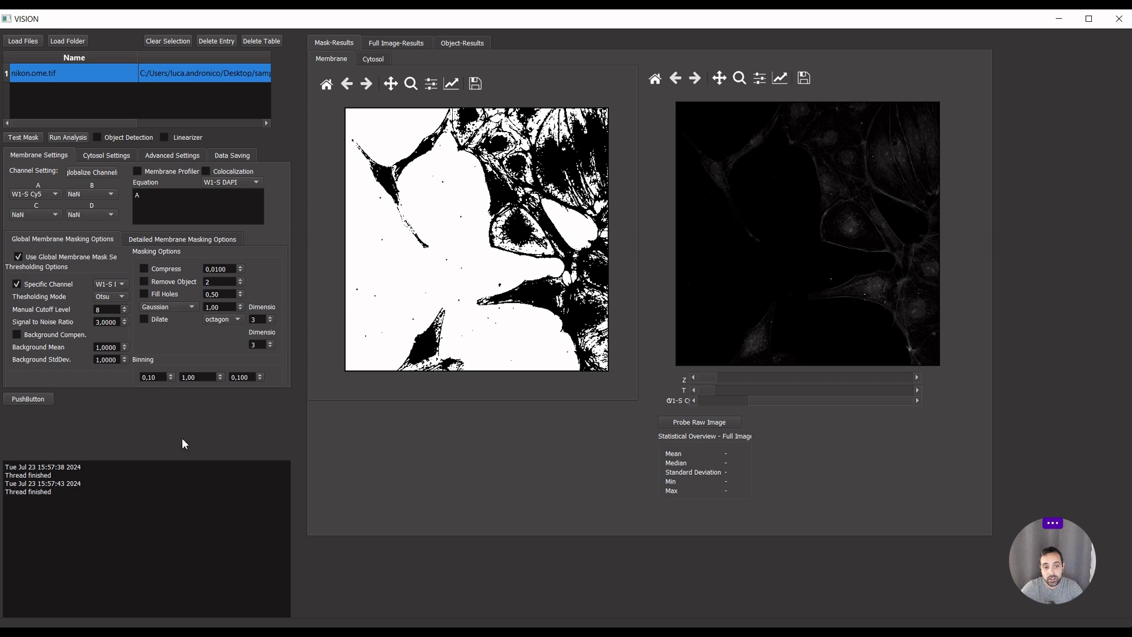
Set the binning maximum to 6000 and the bin step to 10, and run the analysis
left_click(162, 377)
key("Tab")
type("6000")
key("Tab")
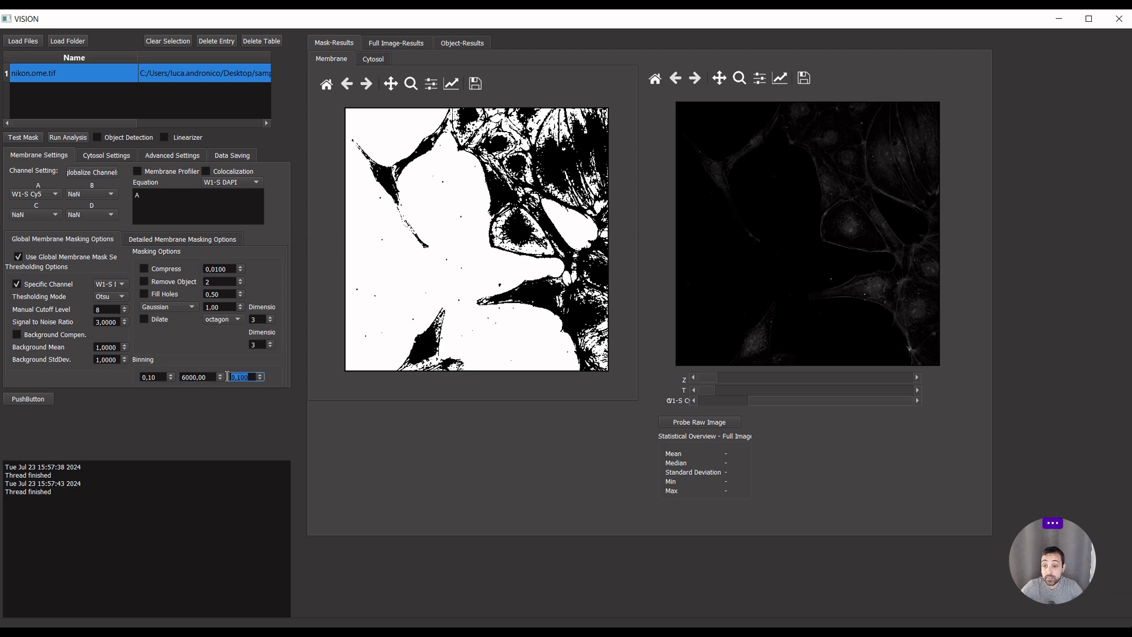
type("10")
key("Tab")
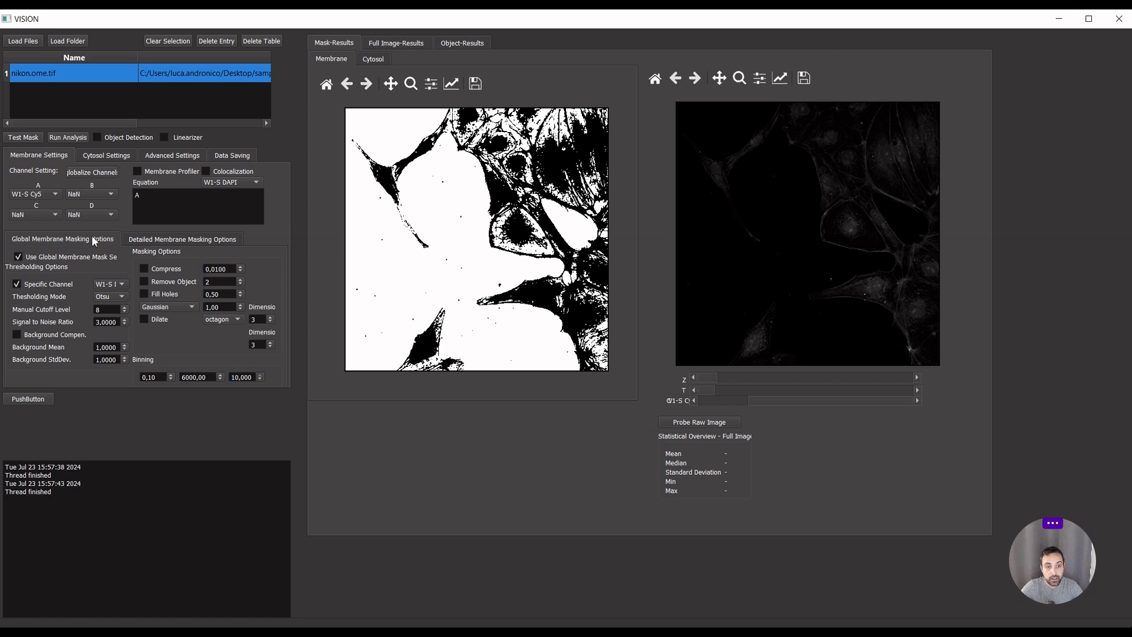
left_click(69, 138)
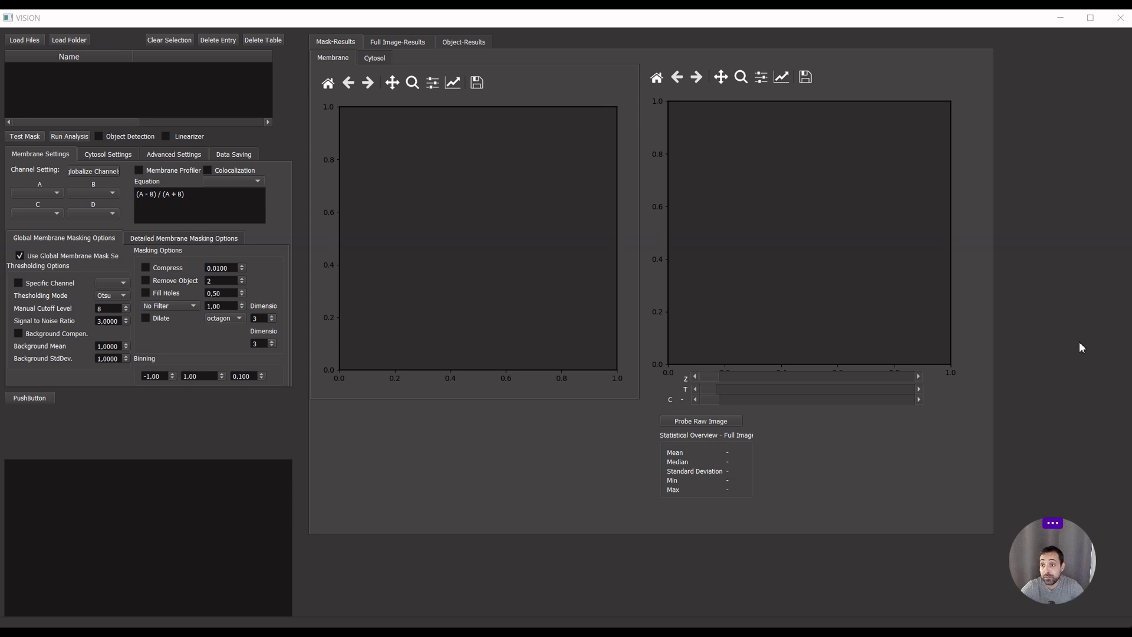
Switch to Fiji, open 5Ch.lsm and 5Pro.lsm from the sample images folder, and move the 5Pro image aside at 50% zoom
left_click(1060, 18)
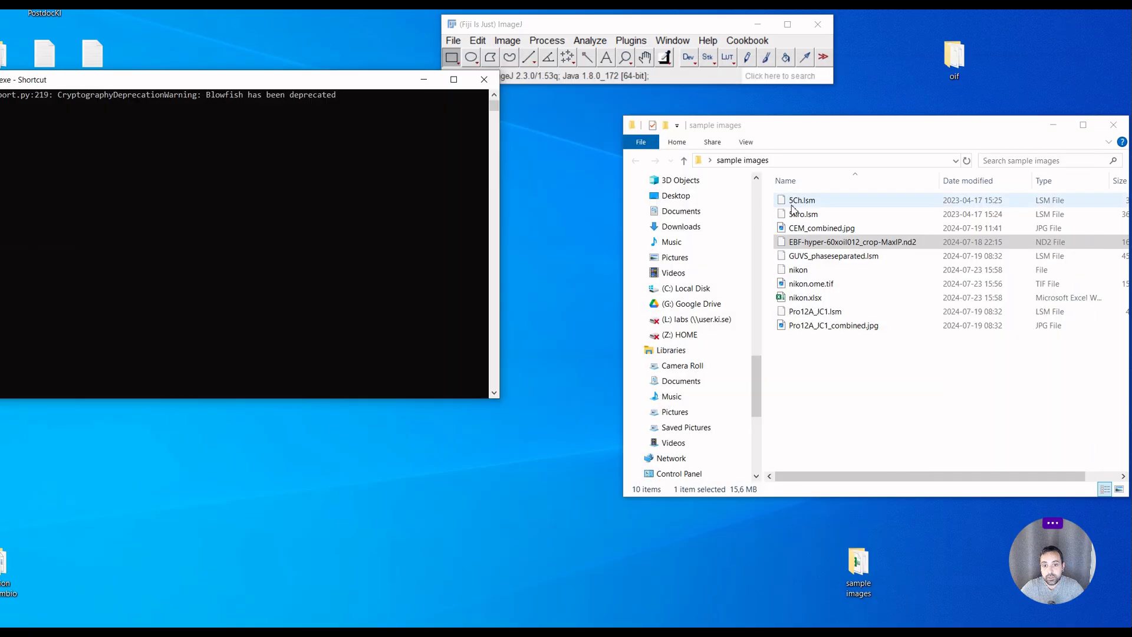
left_click(483, 106)
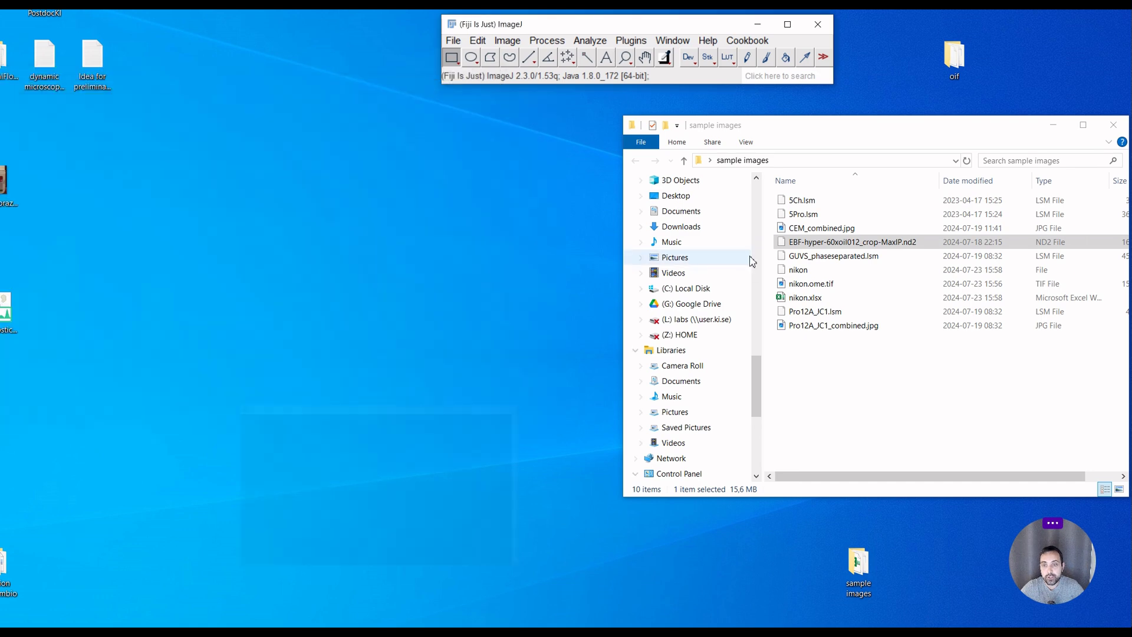
left_click(820, 201)
left_click(803, 214, "shift")
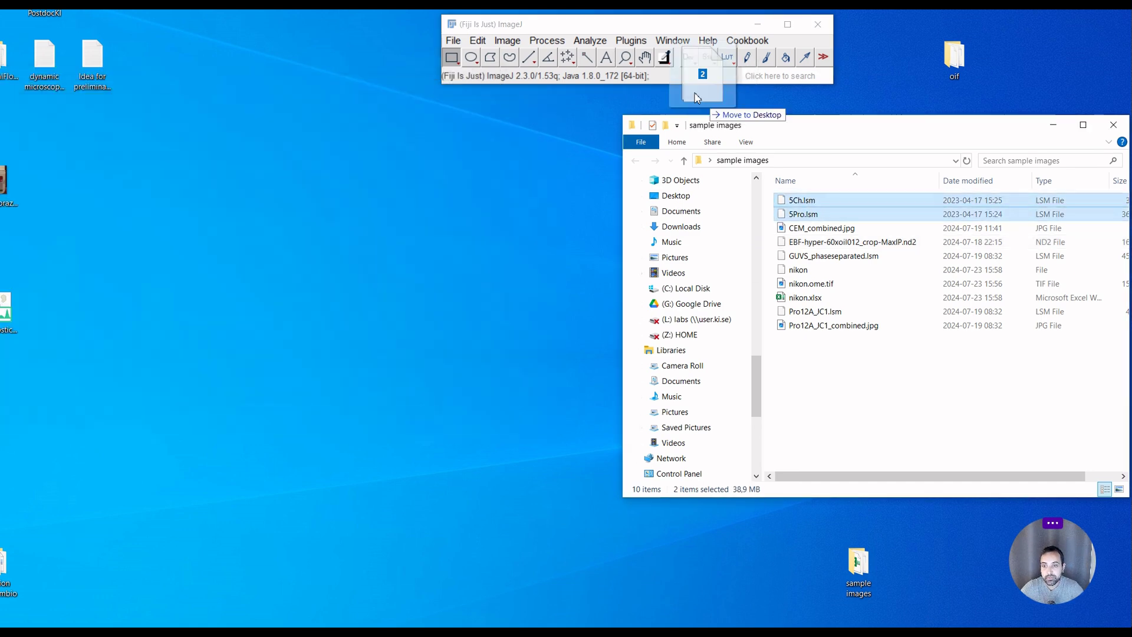
key("Return")
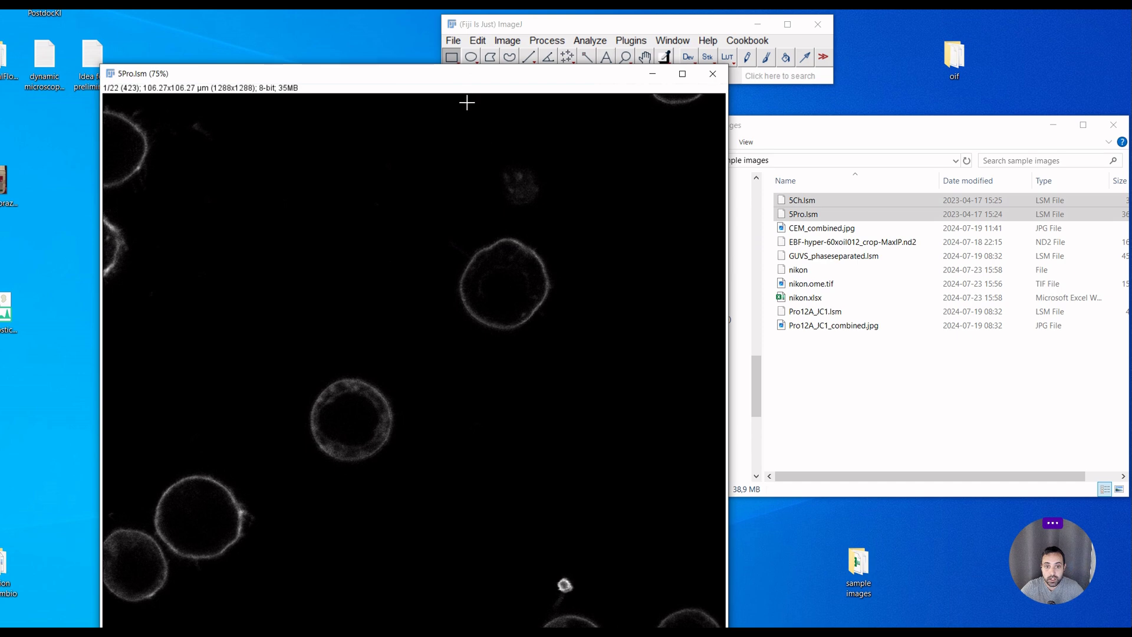
left_click_drag(554, 89, 654, 75)
scroll(627, 157, "down", 1)
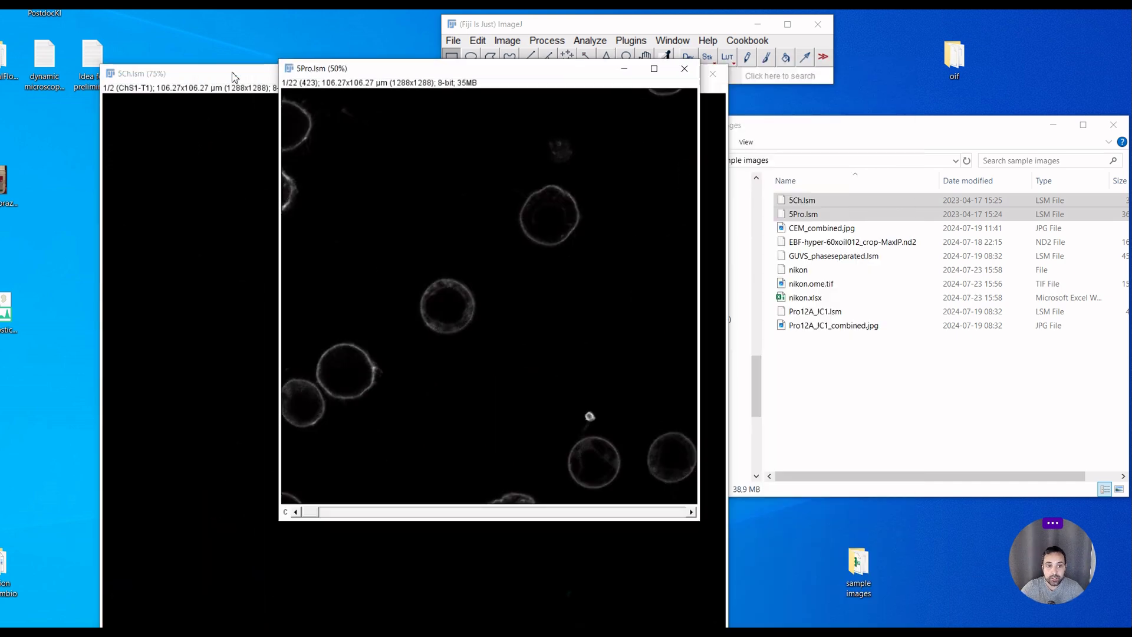
Zoom the 5Ch image to 50%, place the 5Pro image beside it, and minimize the sample images folder window
left_click(234, 77)
scroll(255, 159, "down", 1)
left_click_drag(649, 68, 877, 70)
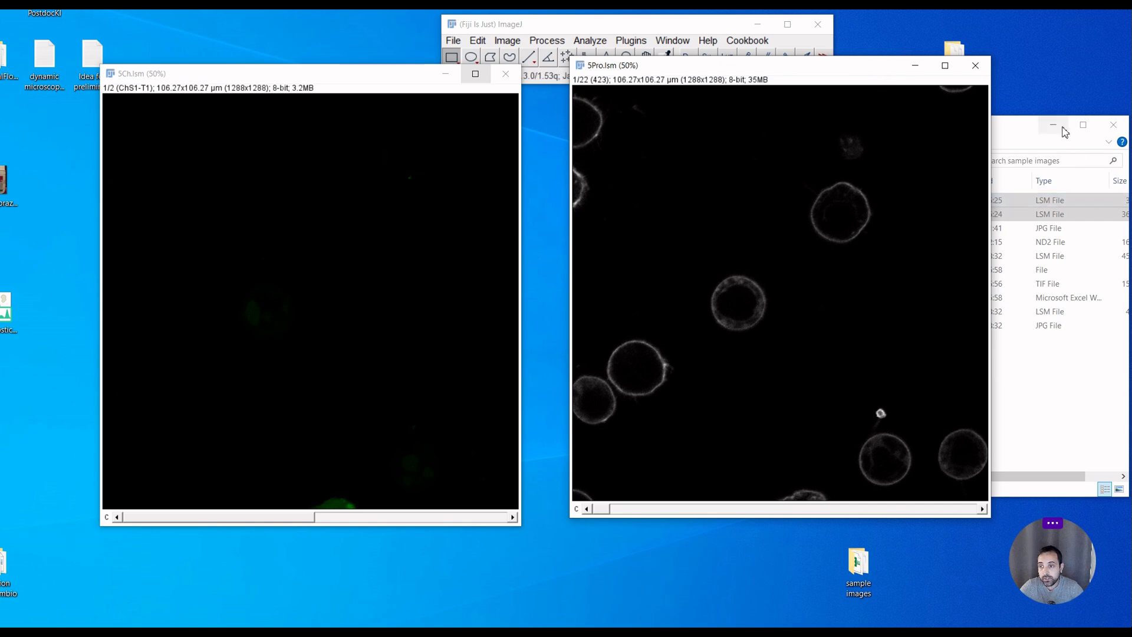
left_click(1053, 125)
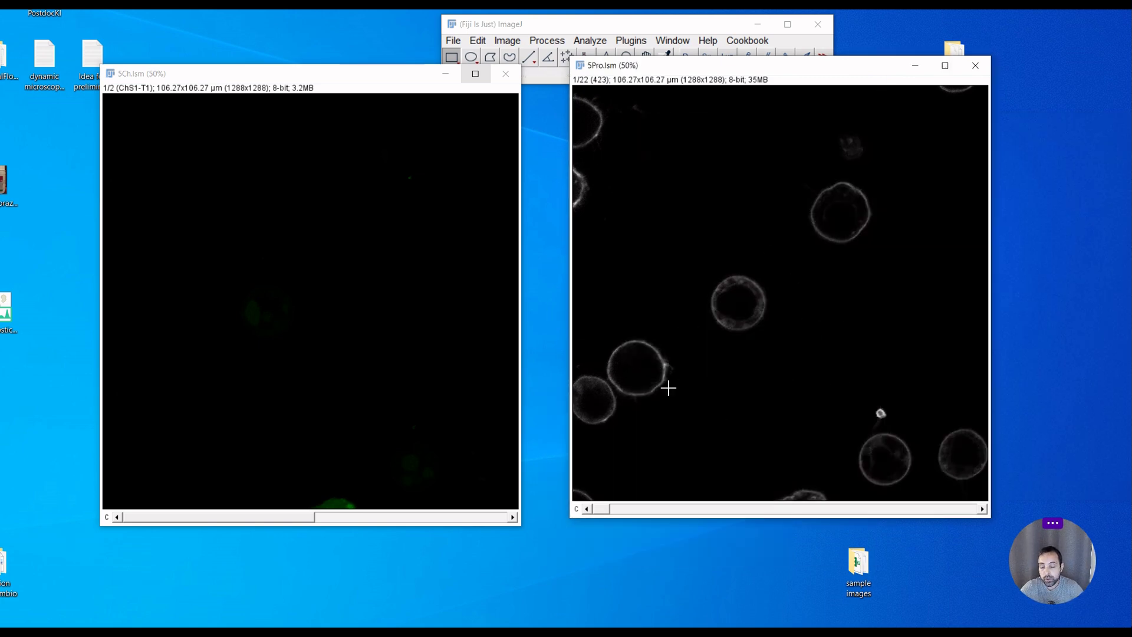
Look through the spectral channels of the 5Pro image to compare signal across wavelengths
scroll(752, 351, "down", 6)
scroll(754, 347, "up", 6)
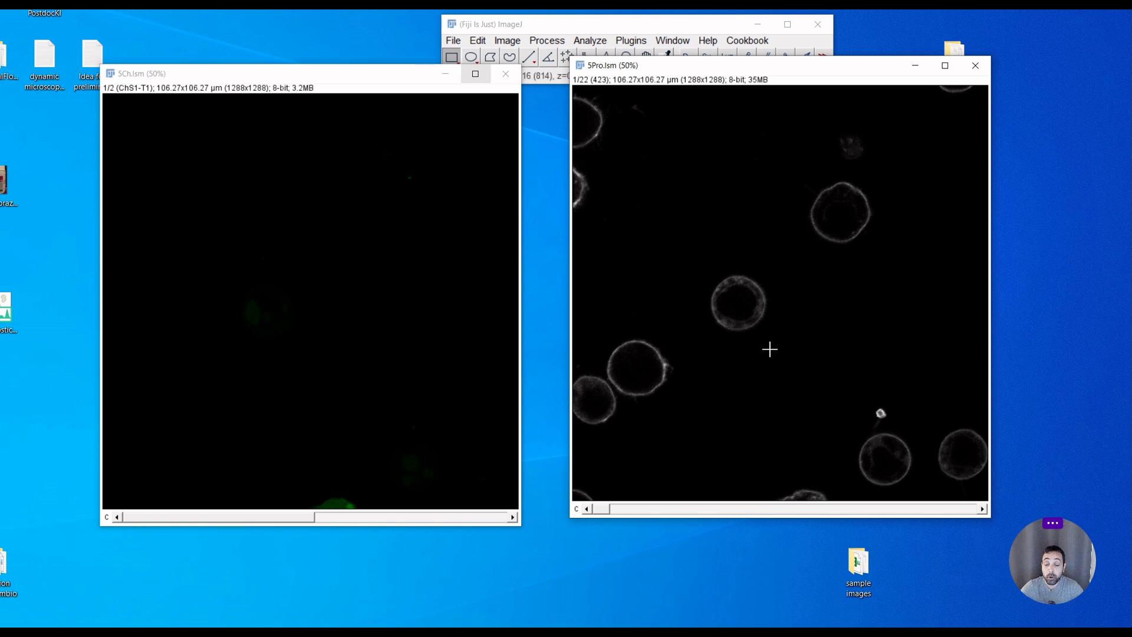
scroll(769, 324, "down", 7)
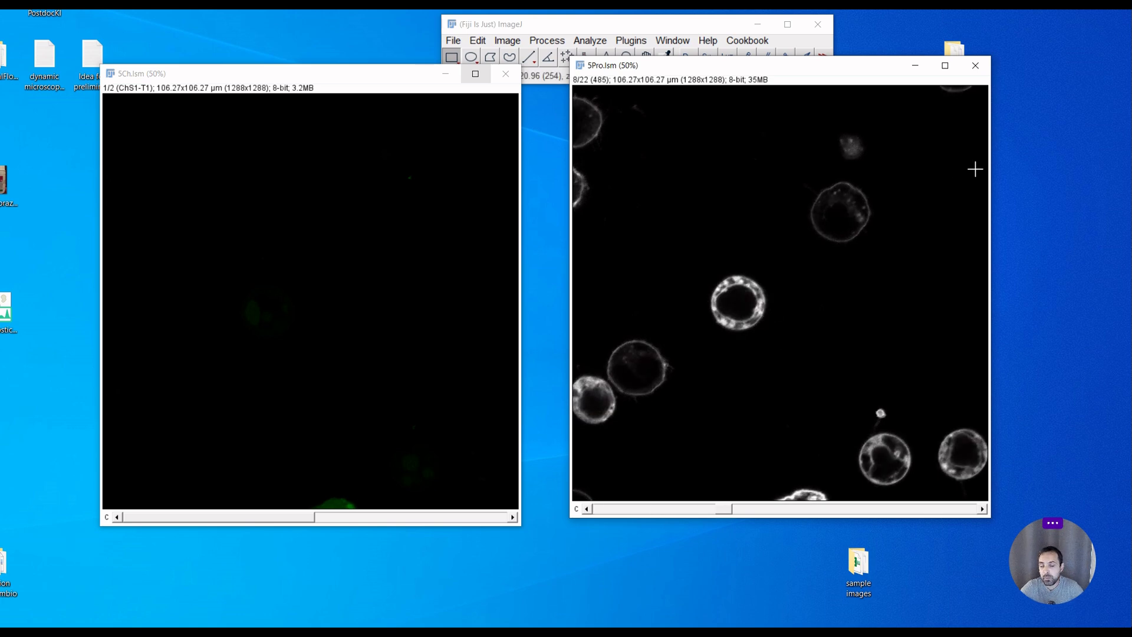
scroll(781, 324, "up", 7)
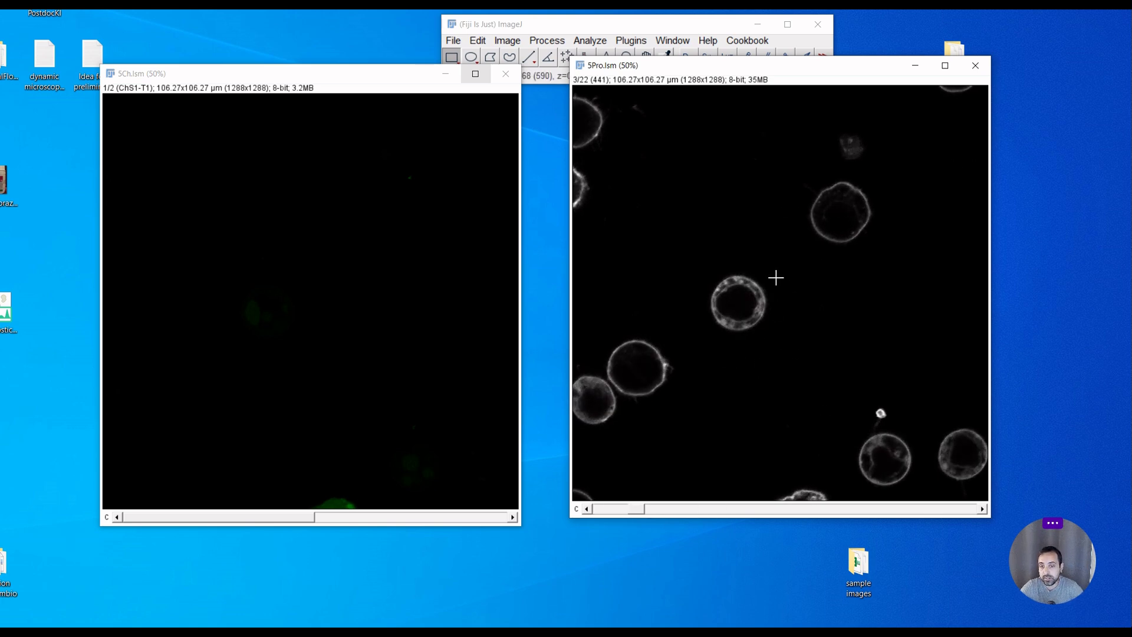
scroll(710, 188, "down", 3)
scroll(713, 195, "up", 3)
scroll(712, 194, "down", 3)
scroll(714, 195, "up", 3)
scroll(655, 139, "down", 3)
scroll(654, 140, "up", 3)
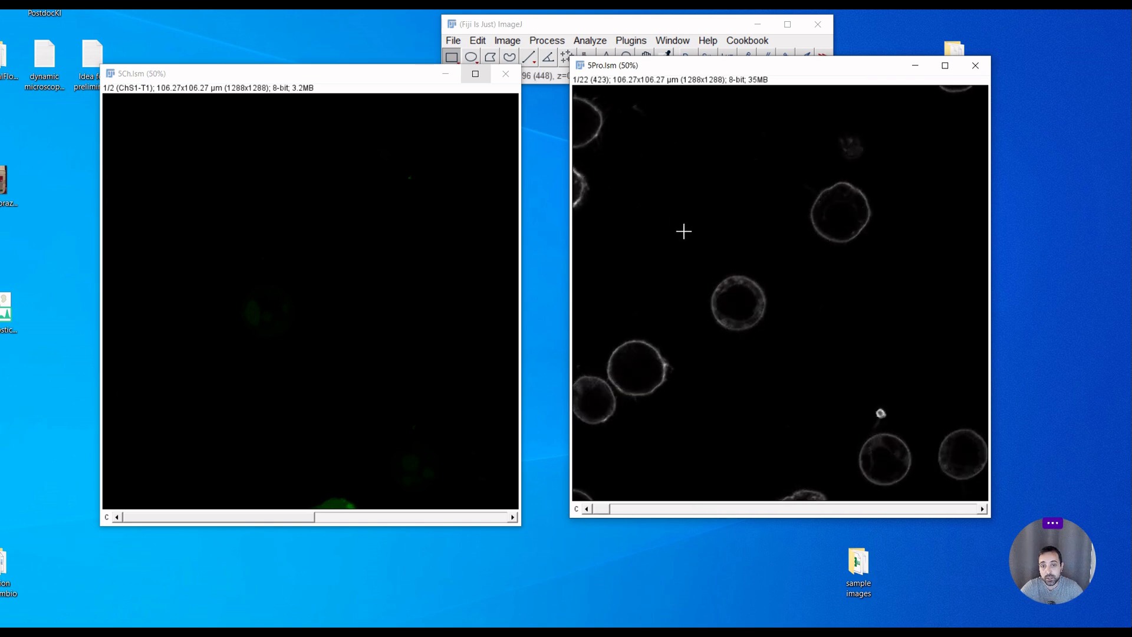
Compare the two channels of the 5Ch image and auto-adjust brightness and contrast for the ChS1-T1 channel
left_click(282, 77)
scroll(389, 237, "down", 1)
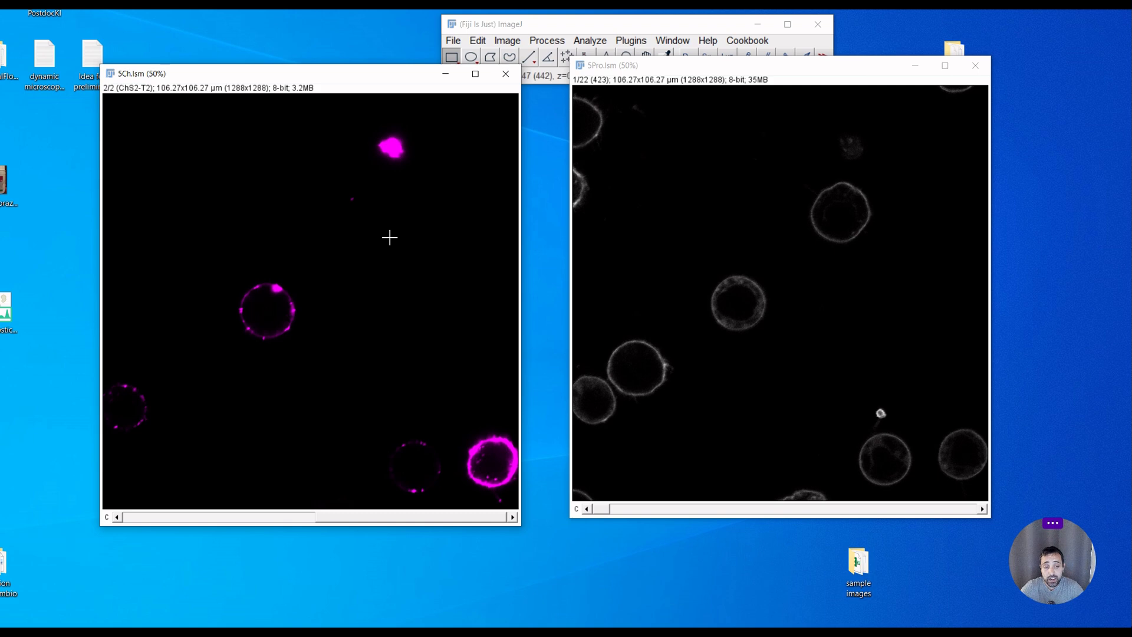
scroll(389, 237, "up", 1)
scroll(389, 237, "down", 1)
scroll(389, 237, "up", 1)
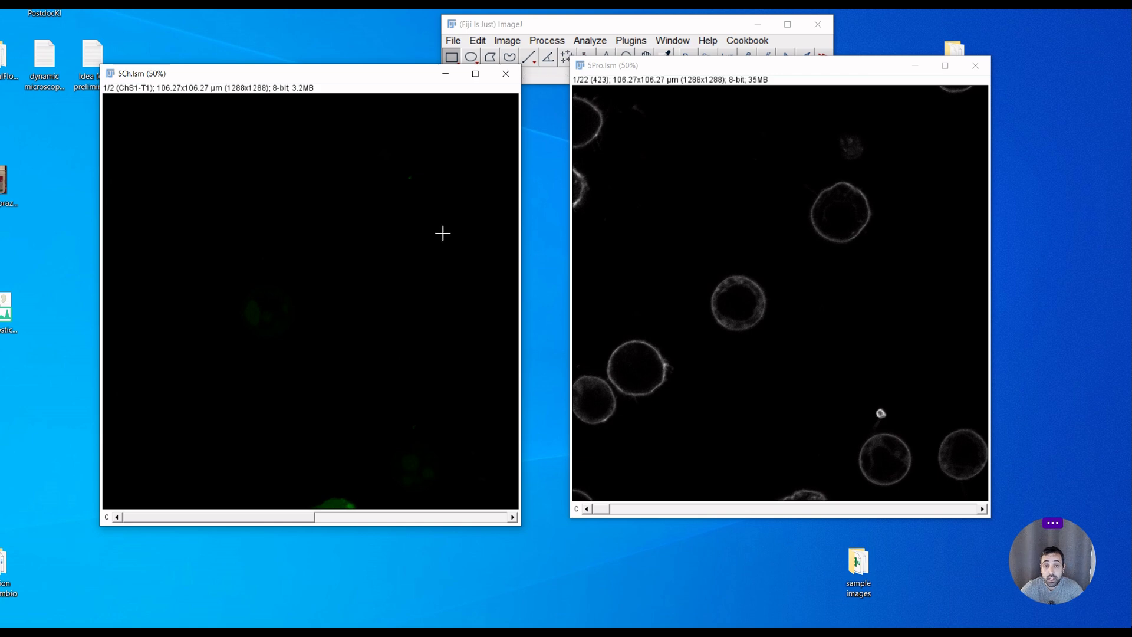
left_click(507, 40)
mouse_move(519, 79)
left_click(671, 82)
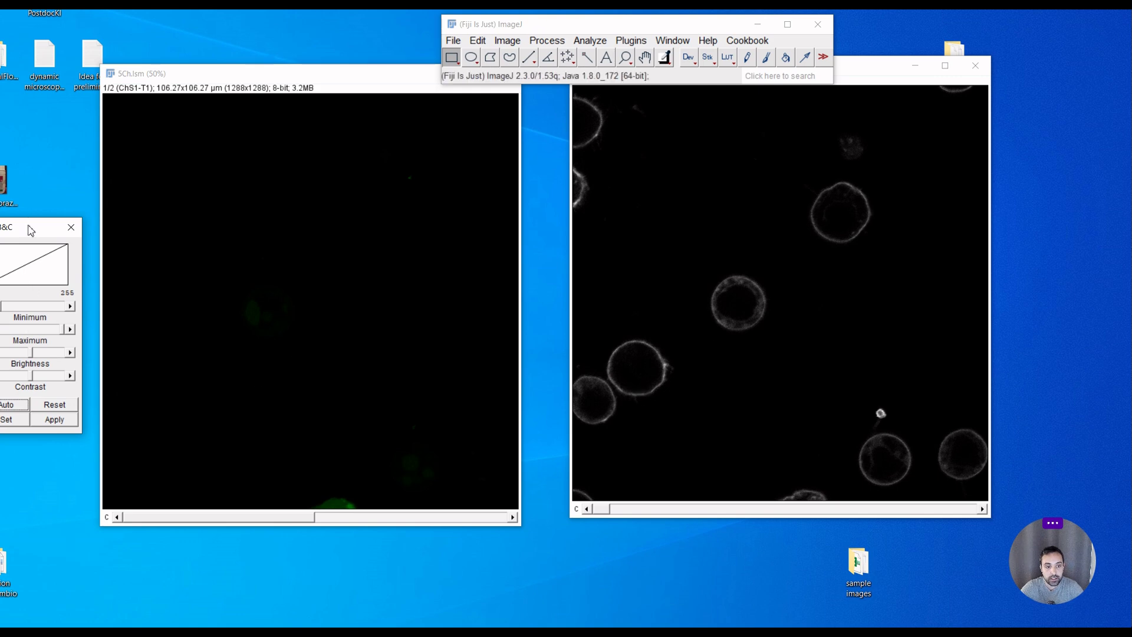
left_click_drag(27, 230, 118, 254)
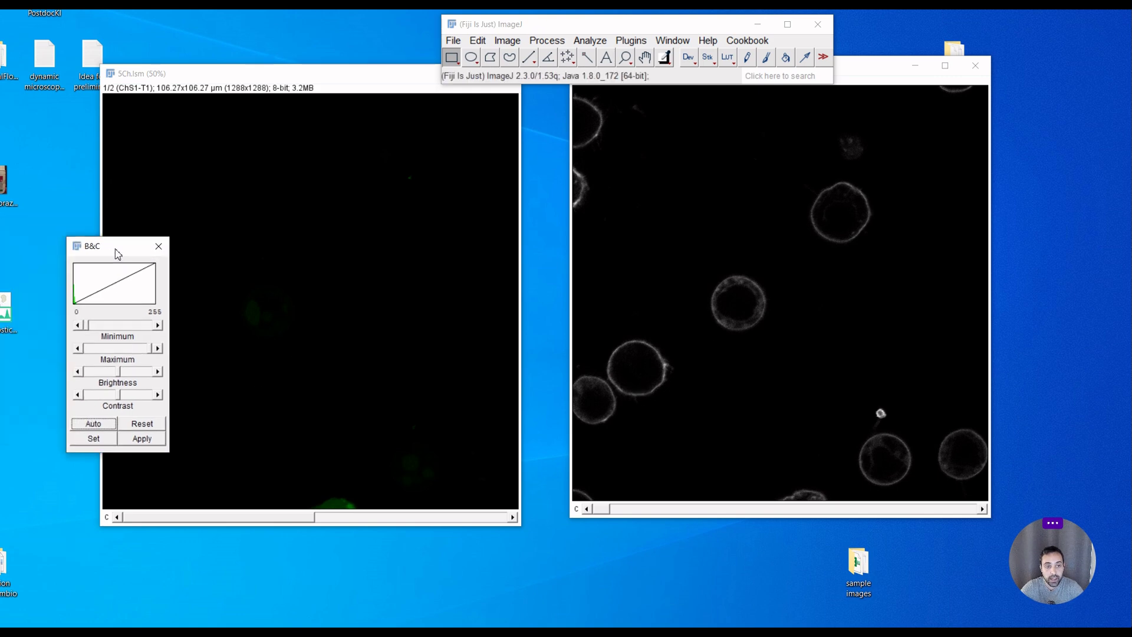
left_click(109, 429)
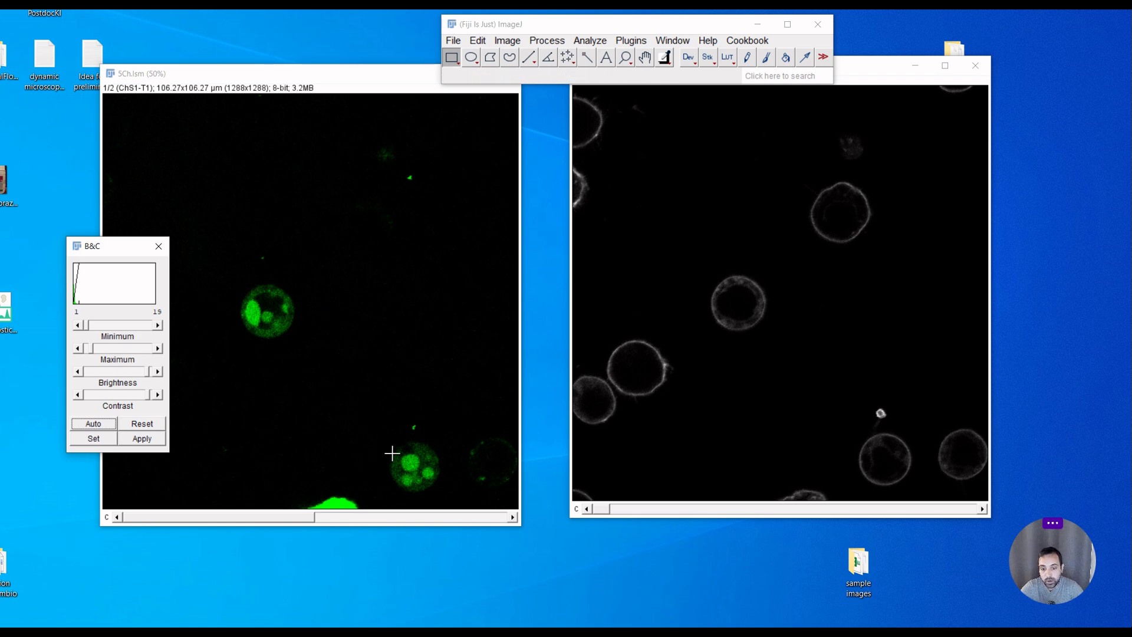
Examine the ChS1-T1 and ChS2-T2 channels of the 5Ch image next to the 5Pro image
left_click(370, 84)
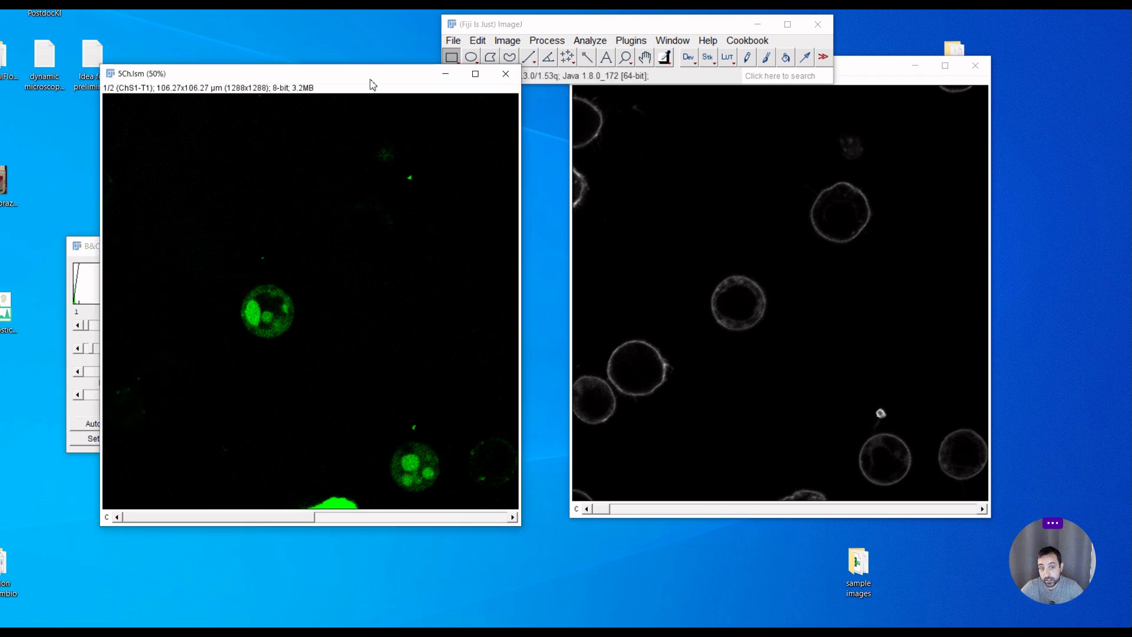
scroll(275, 304, "down", 1)
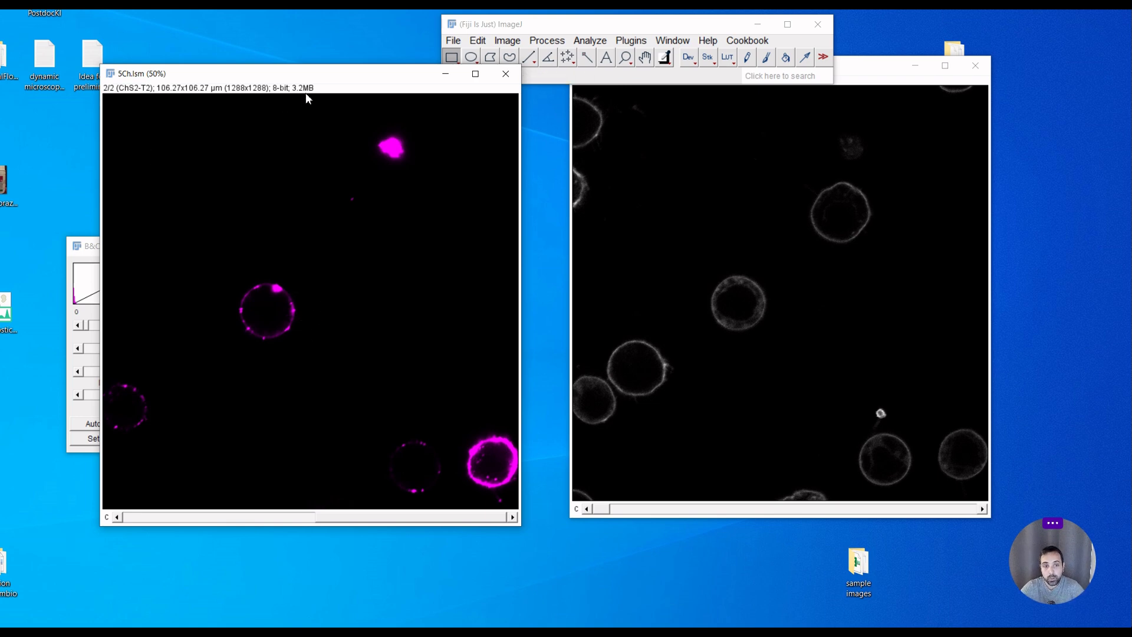
left_click_drag(313, 81, 322, 79)
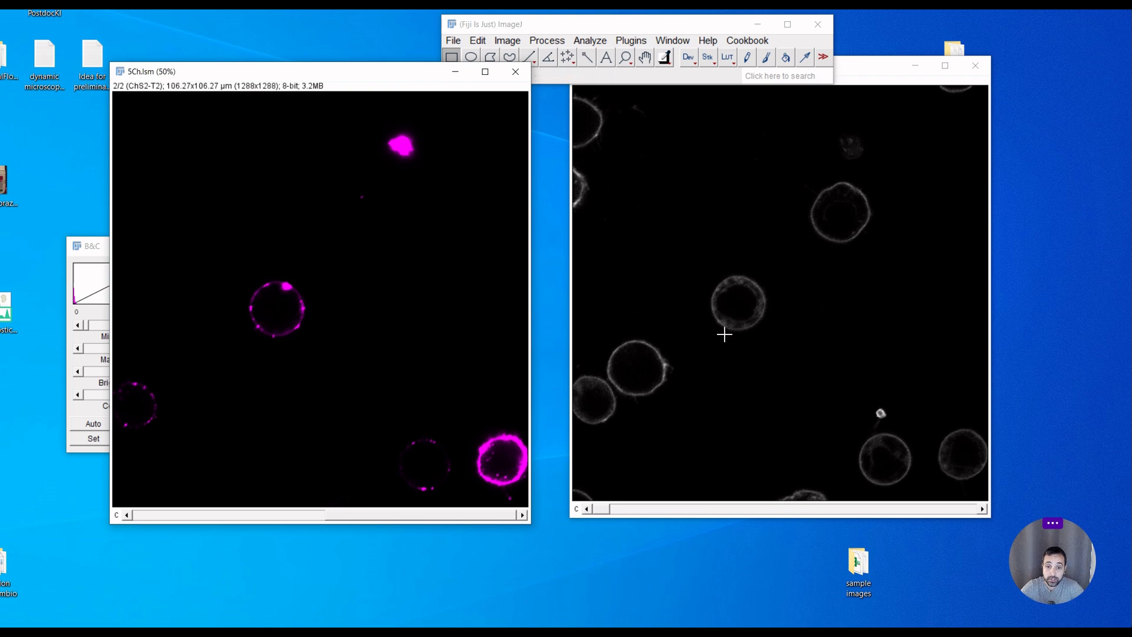
scroll(349, 293, "up", 1)
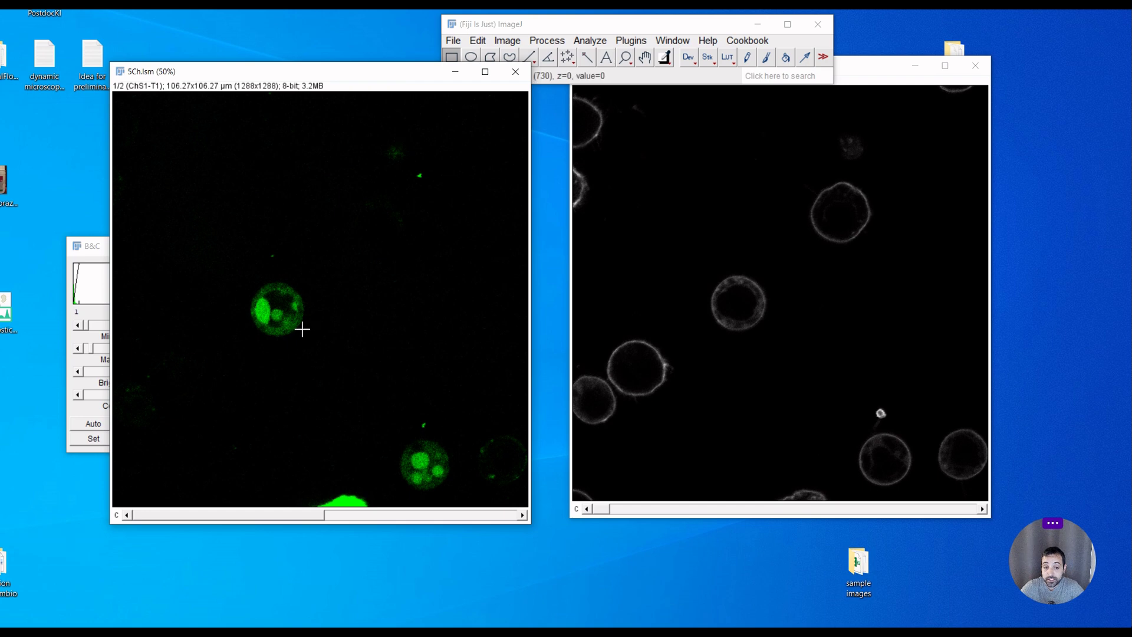
scroll(302, 330, "down", 1)
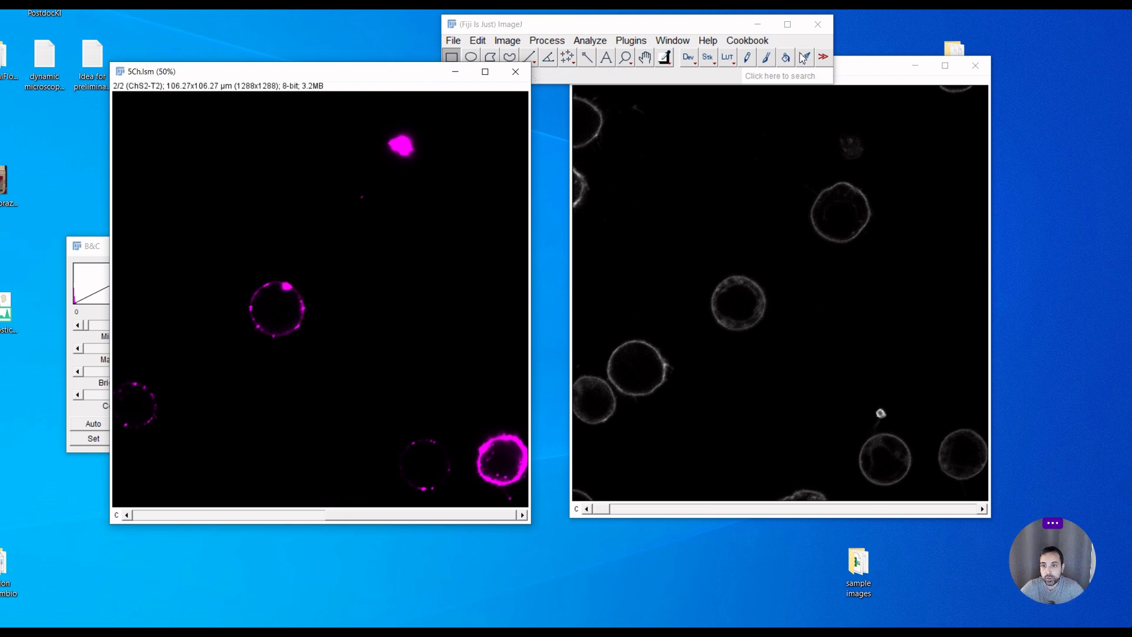
Split the 5Pro stack into separate single-channel images
left_click_drag(873, 74, 877, 90)
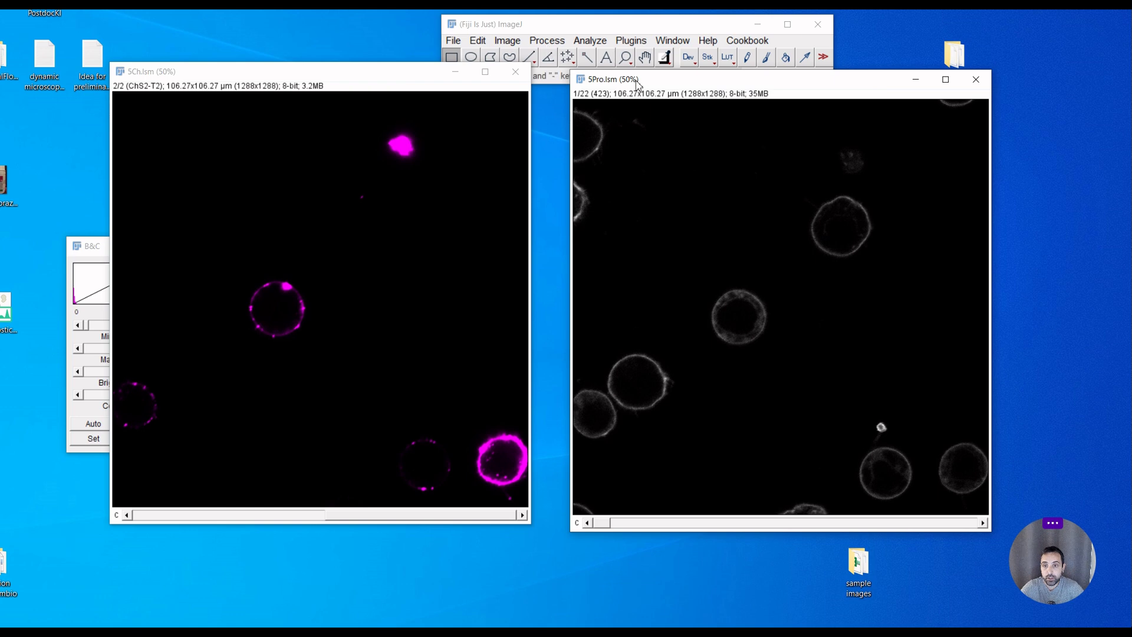
left_click(520, 42)
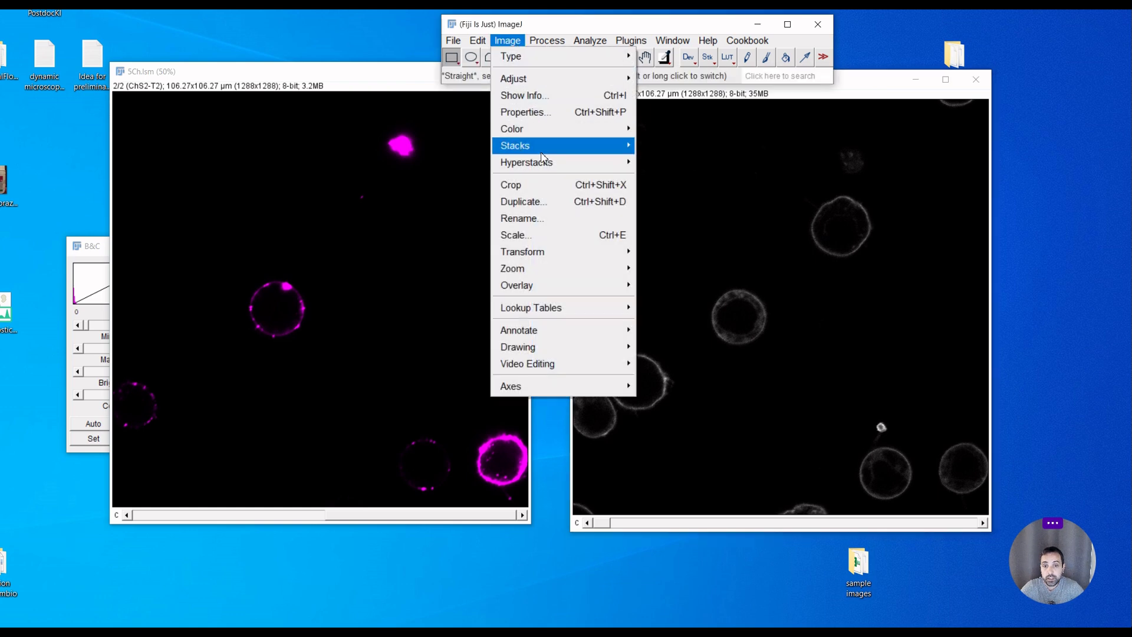
mouse_move(548, 154)
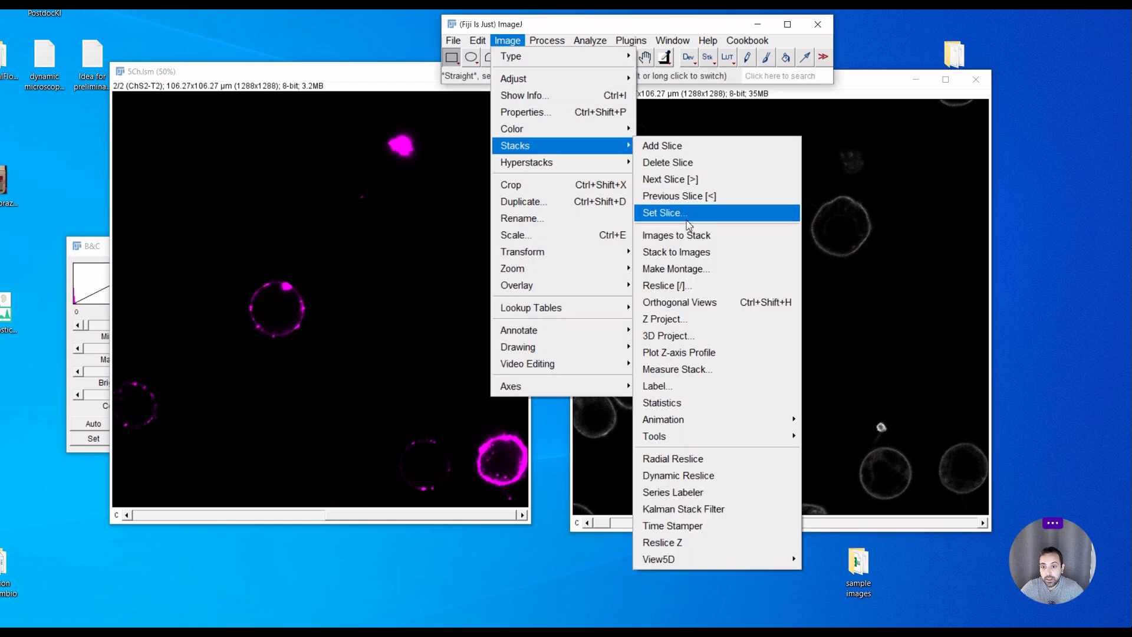
left_click(684, 251)
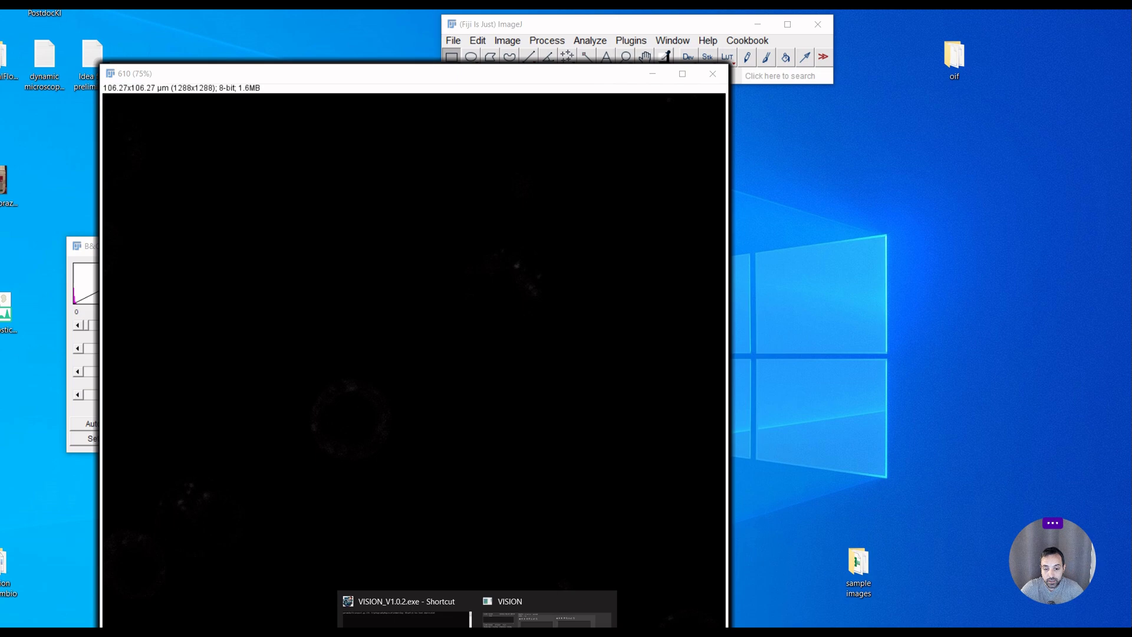
Bring the 5Ch image to the front, move it aside, and split its stack into separate images
left_click(445, 632)
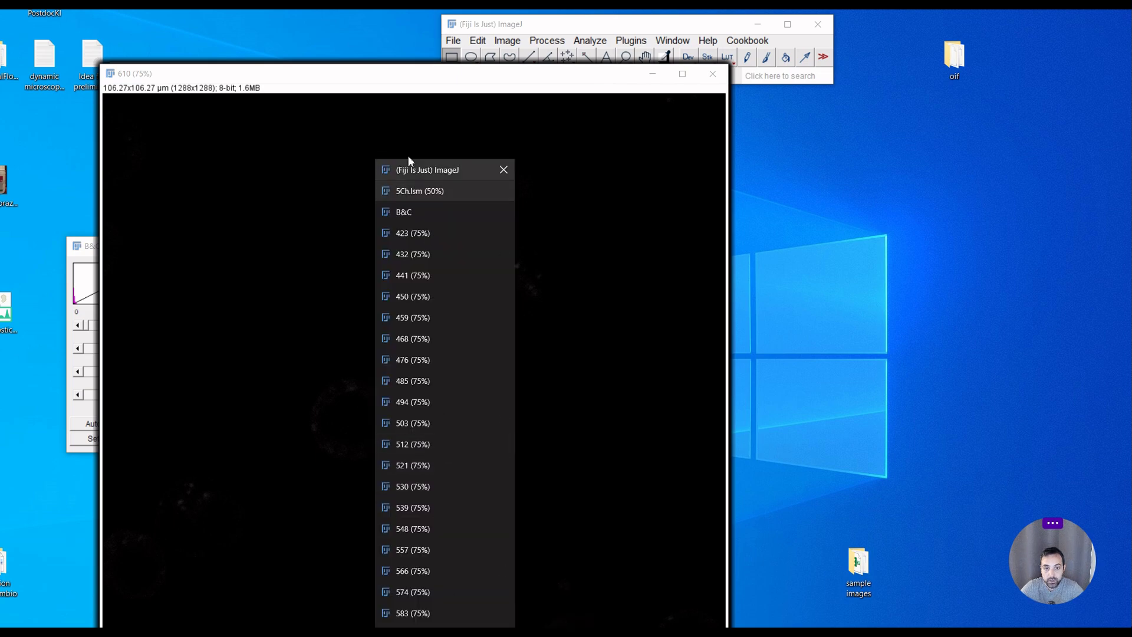
left_click(416, 189)
left_click_drag(373, 77, 819, 136)
left_click(507, 41)
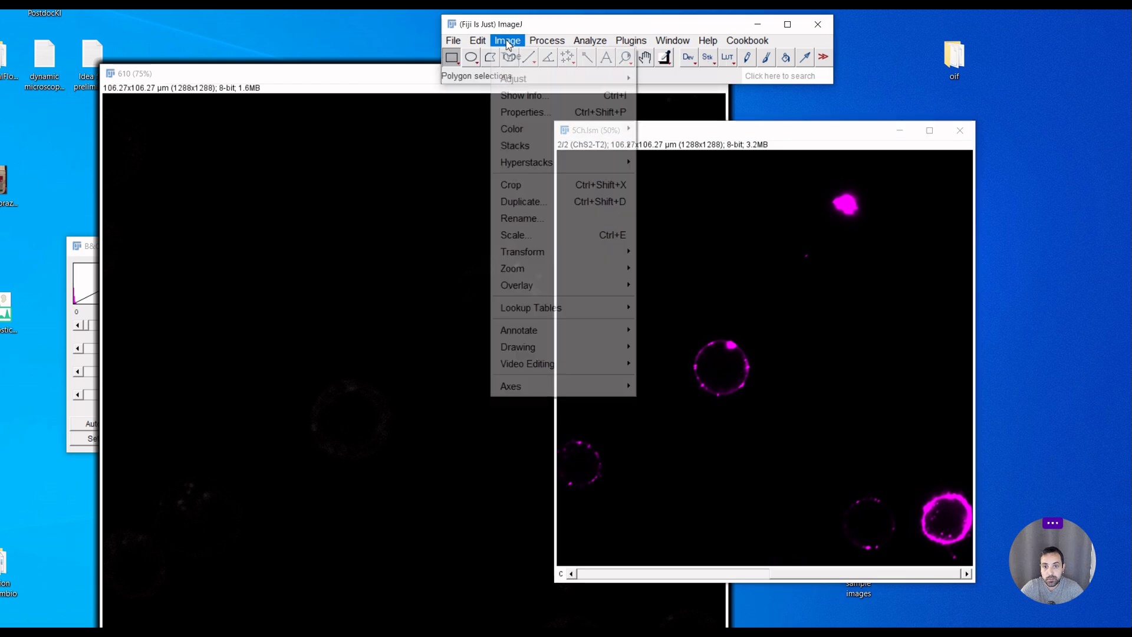
mouse_move(546, 146)
left_click(687, 252)
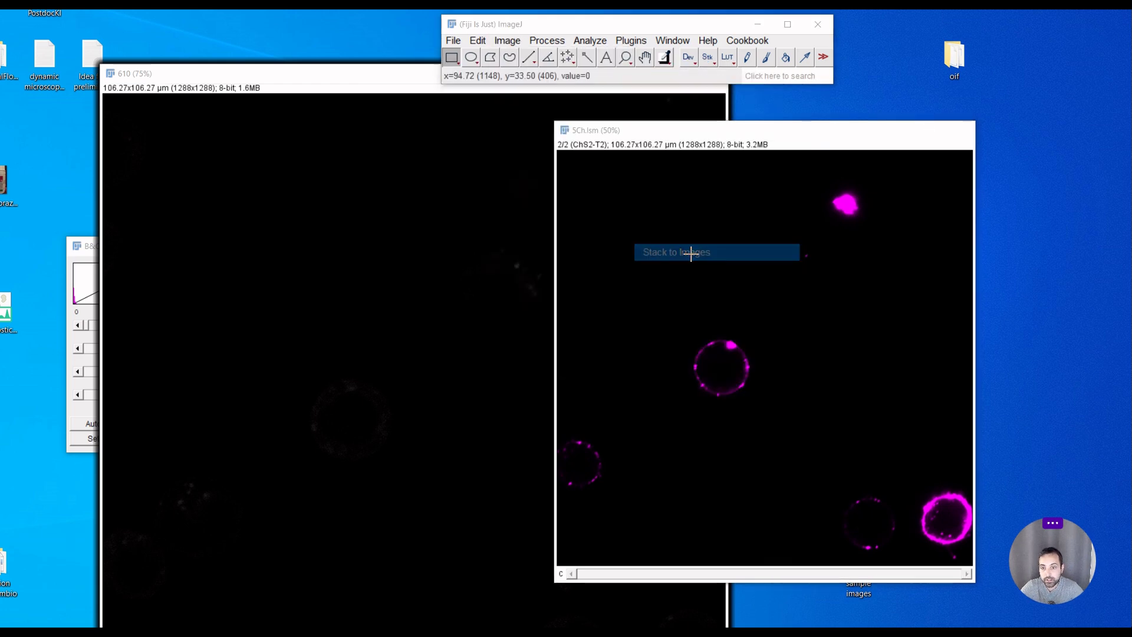
Combine all the open images into one stack named Stack, using titles as labels and without keeping the source images
left_click(502, 41)
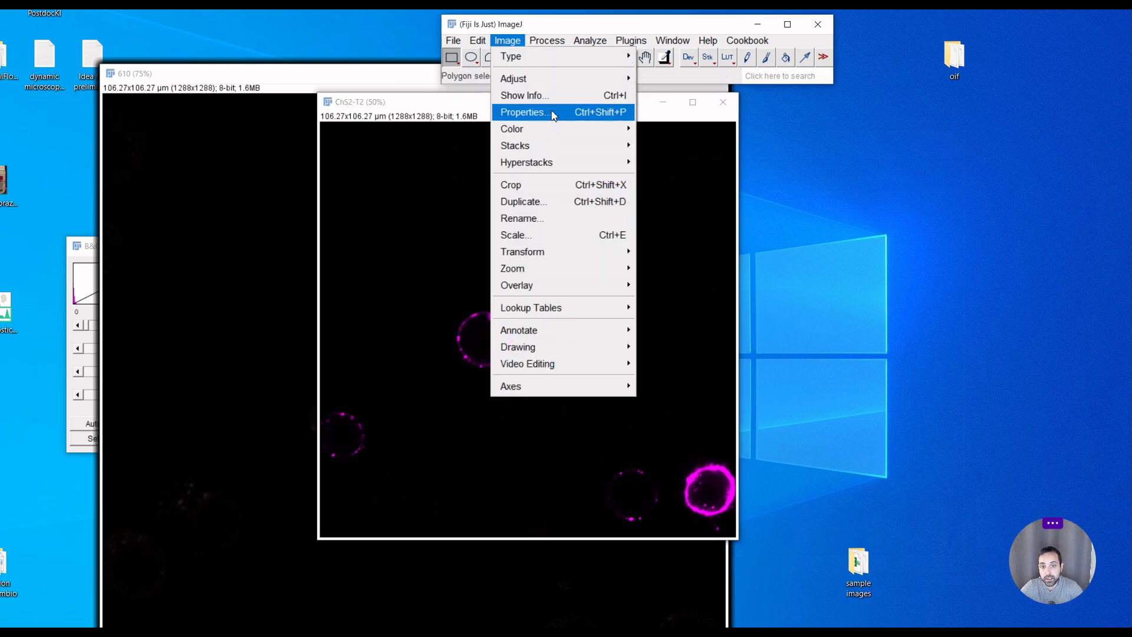
mouse_move(582, 152)
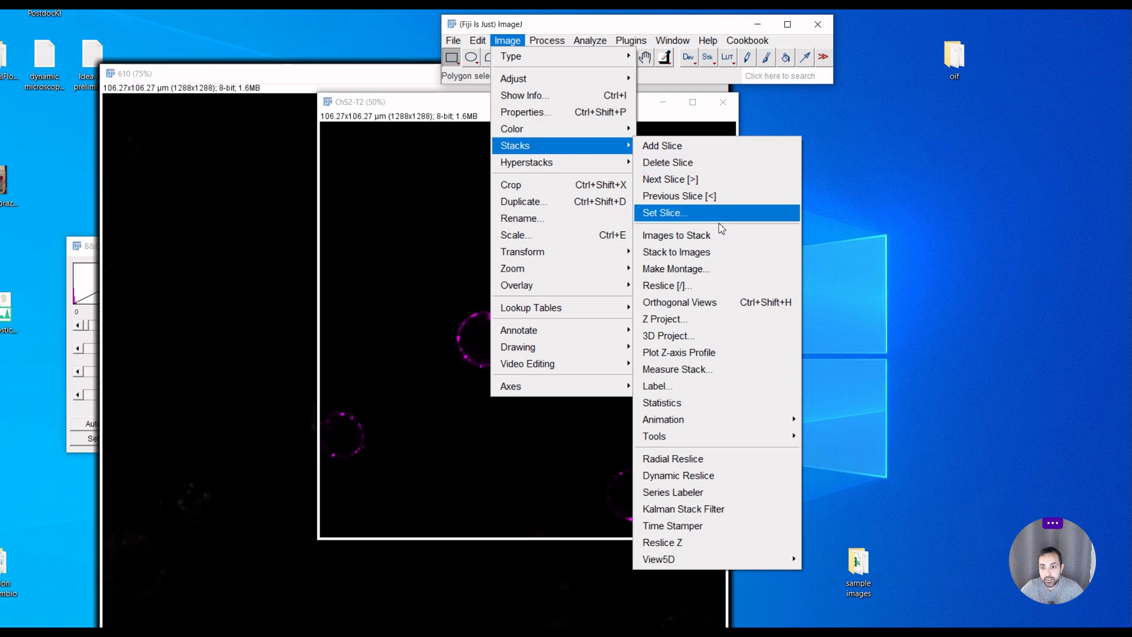
left_click(715, 241)
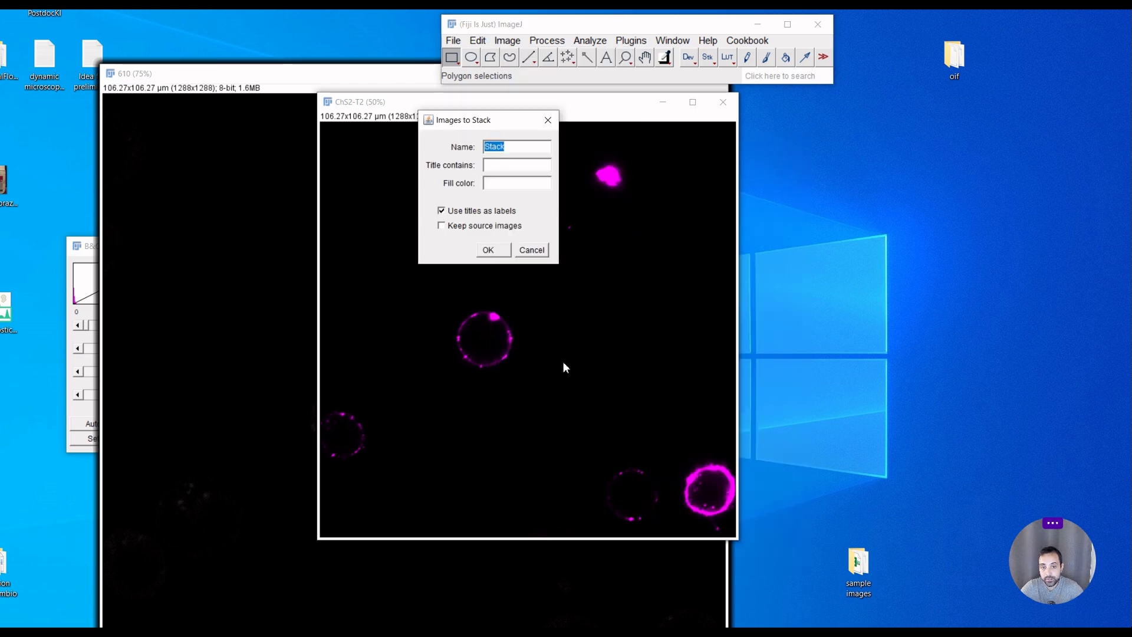
left_click(488, 250)
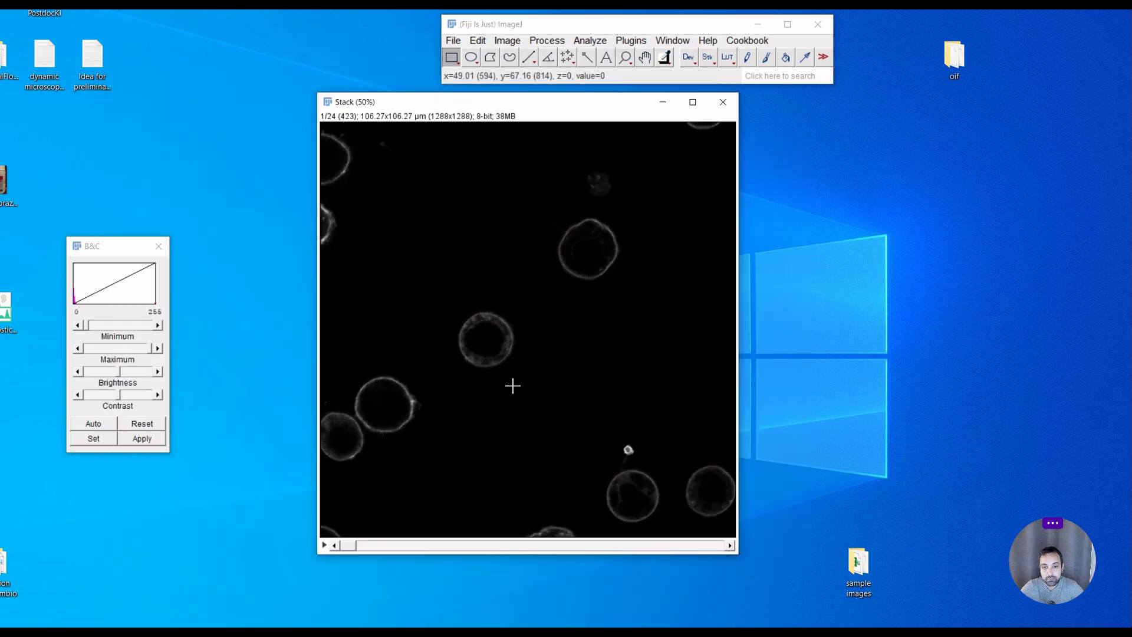
Look through the combined stack's slices, checking the spectral images and the ChS1-T1 and ChS2-T2 images at the end
scroll(513, 332, "down", 20)
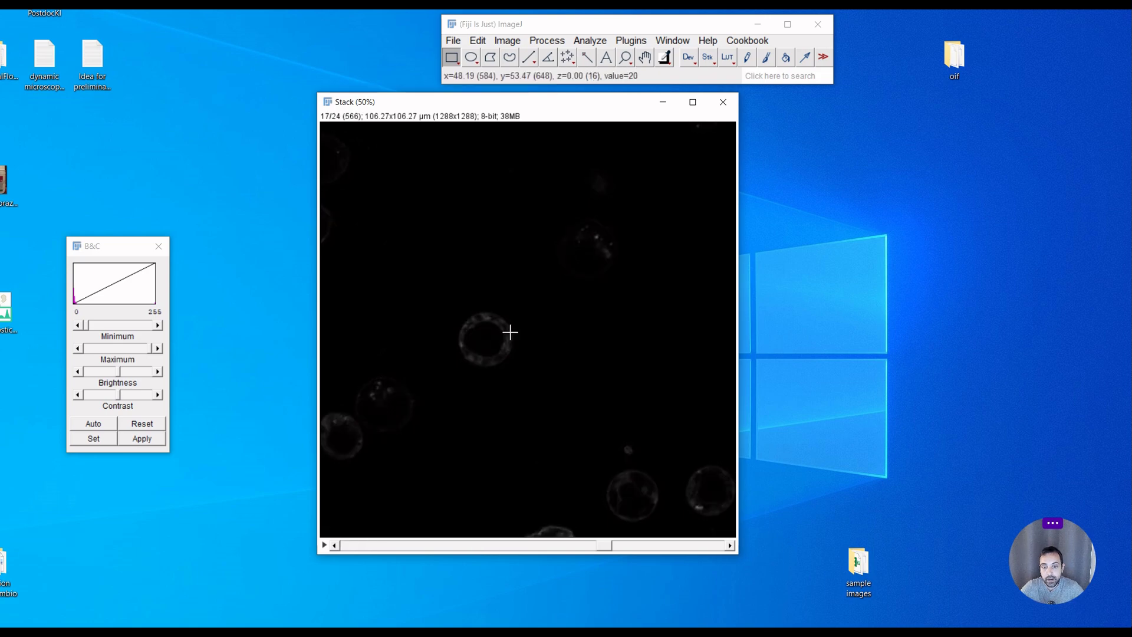
scroll(510, 332, "up", 10)
scroll(510, 332, "down", 10)
scroll(511, 332, "up", 11)
scroll(511, 332, "down", 8)
scroll(510, 332, "down", 2)
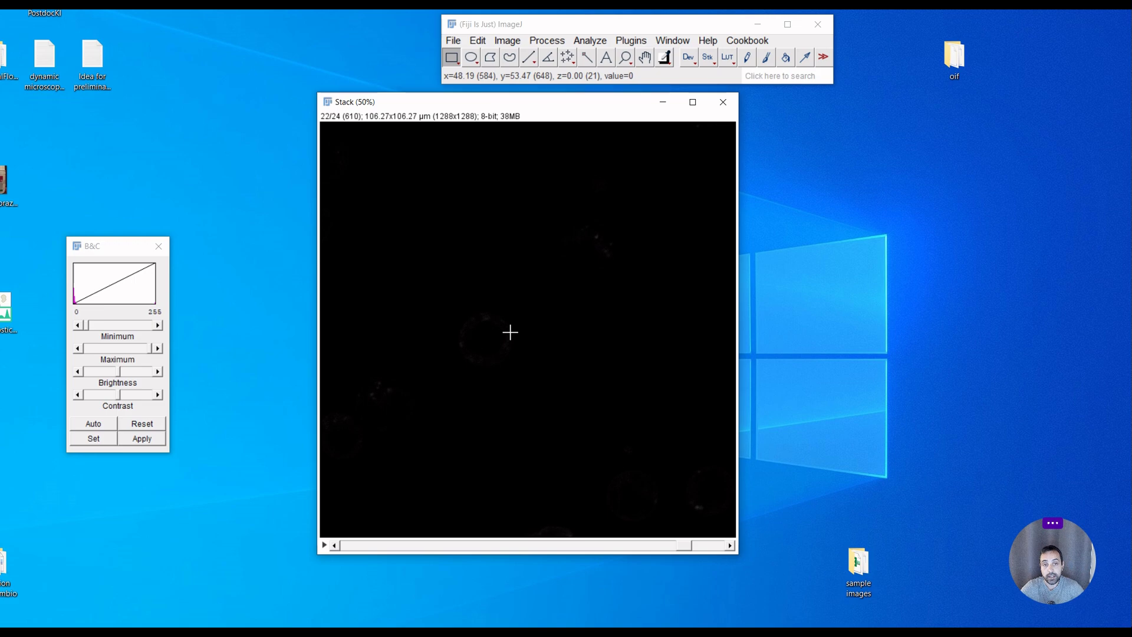
scroll(511, 331, "down", 2)
scroll(511, 332, "up", 1)
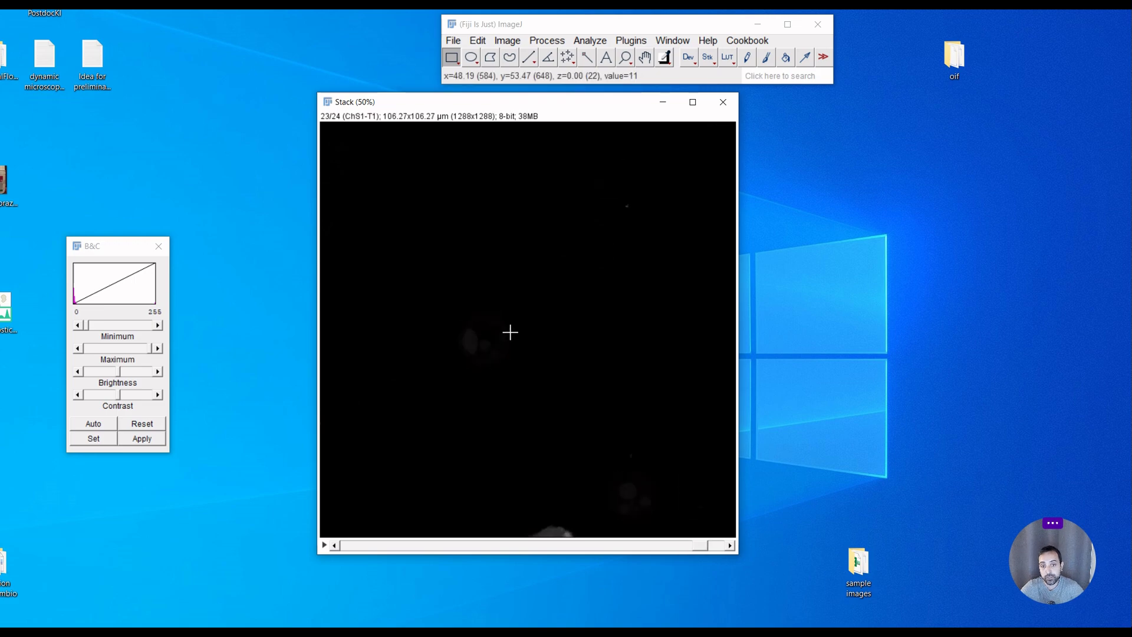
scroll(511, 332, "down", 1)
scroll(511, 332, "up", 1)
scroll(510, 332, "down", 1)
scroll(510, 332, "up", 1)
scroll(511, 332, "down", 1)
scroll(510, 332, "up", 20)
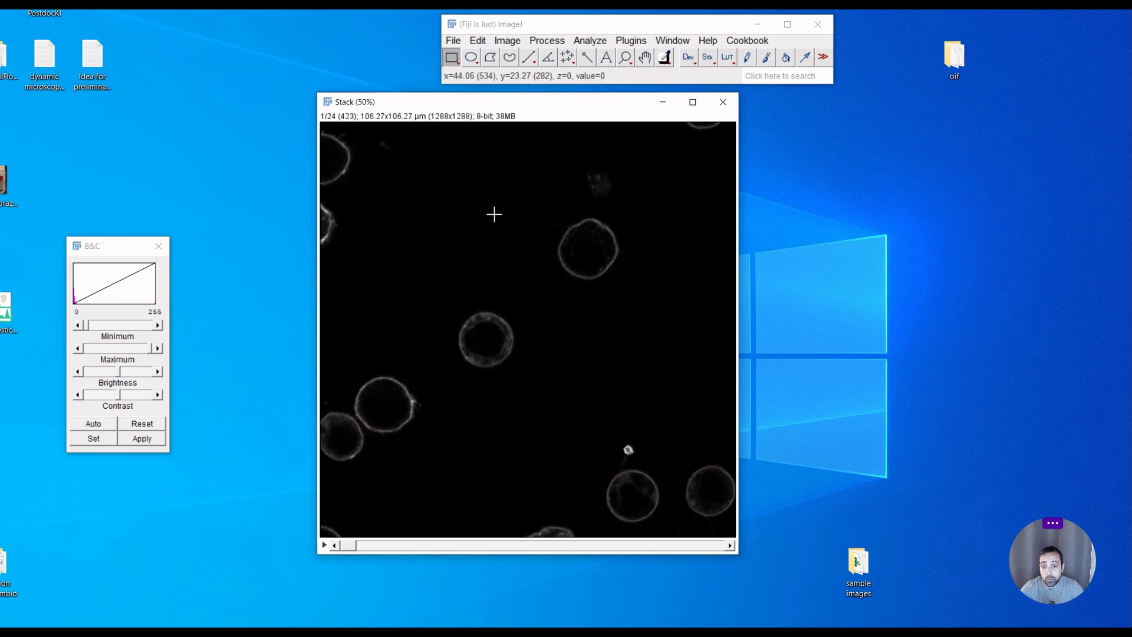
Re-order the combined stack as a hyperstack, mapping Channels (c) to Slices (z) and Slices (z) to Channels (c), and check the channels
left_click(512, 44)
mouse_move(548, 172)
left_click(694, 236)
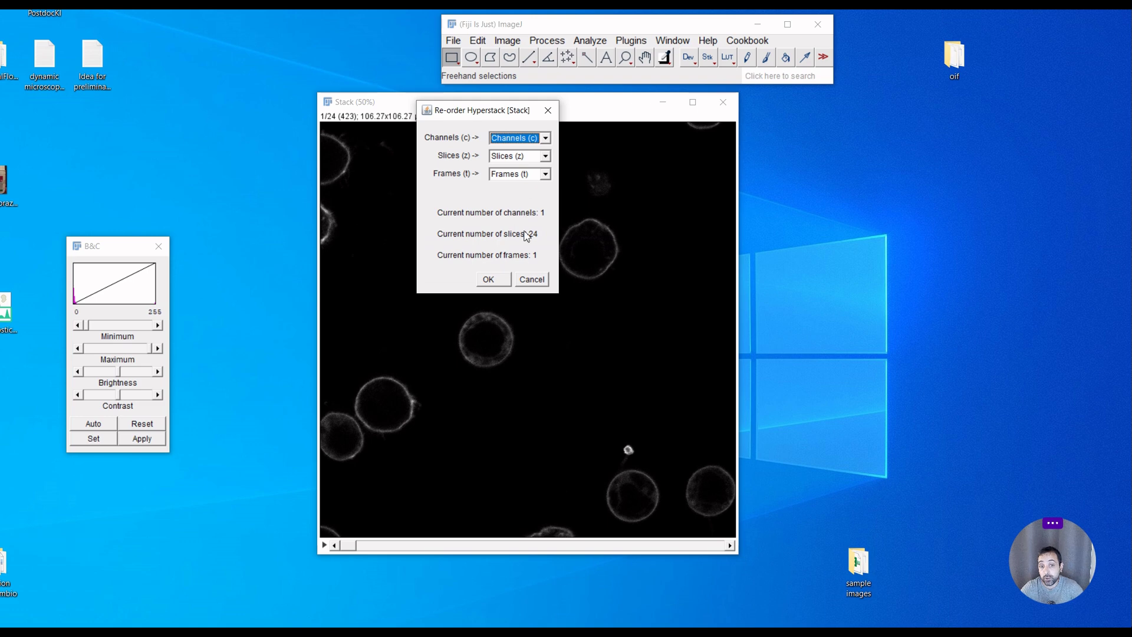
left_click(508, 142)
left_click(517, 162)
left_click(521, 163)
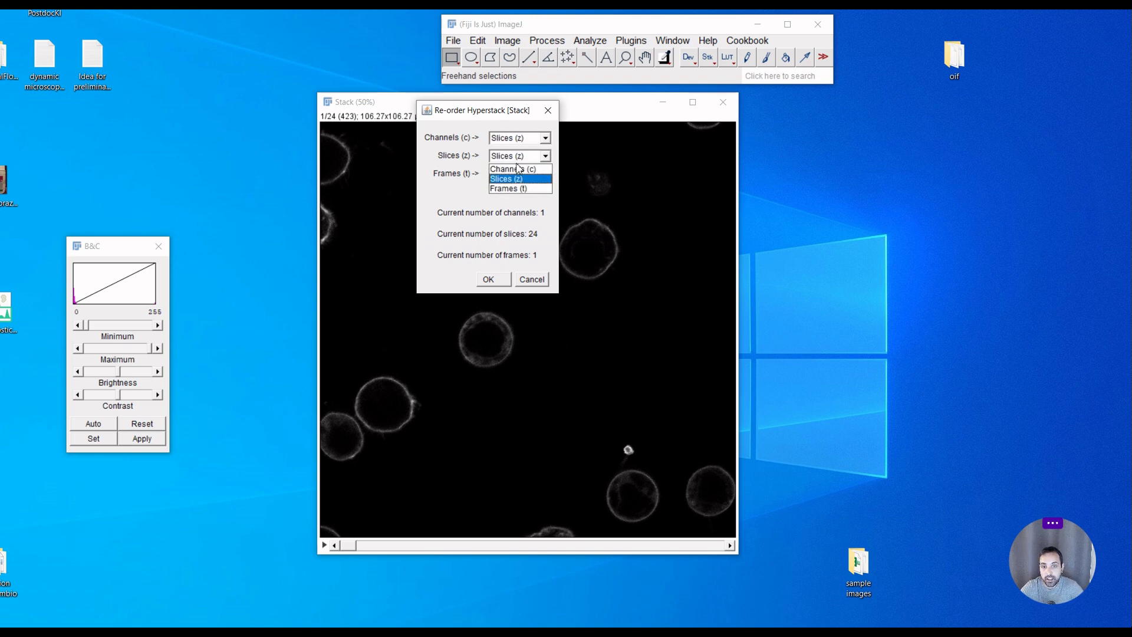
left_click(517, 167)
left_click(503, 280)
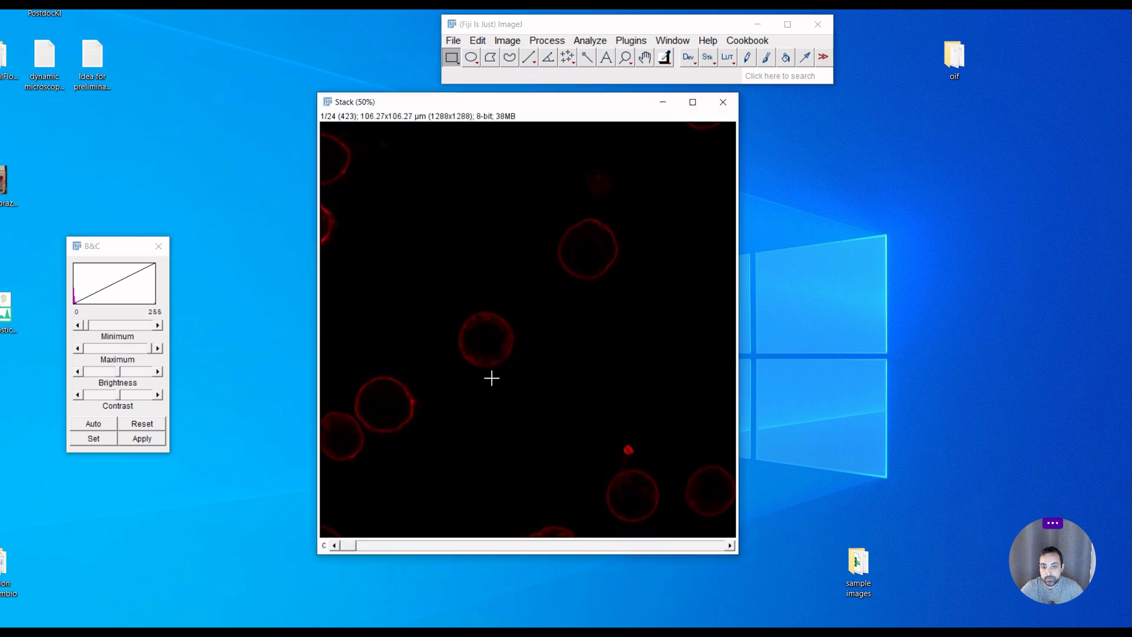
scroll(495, 344, "down", 4)
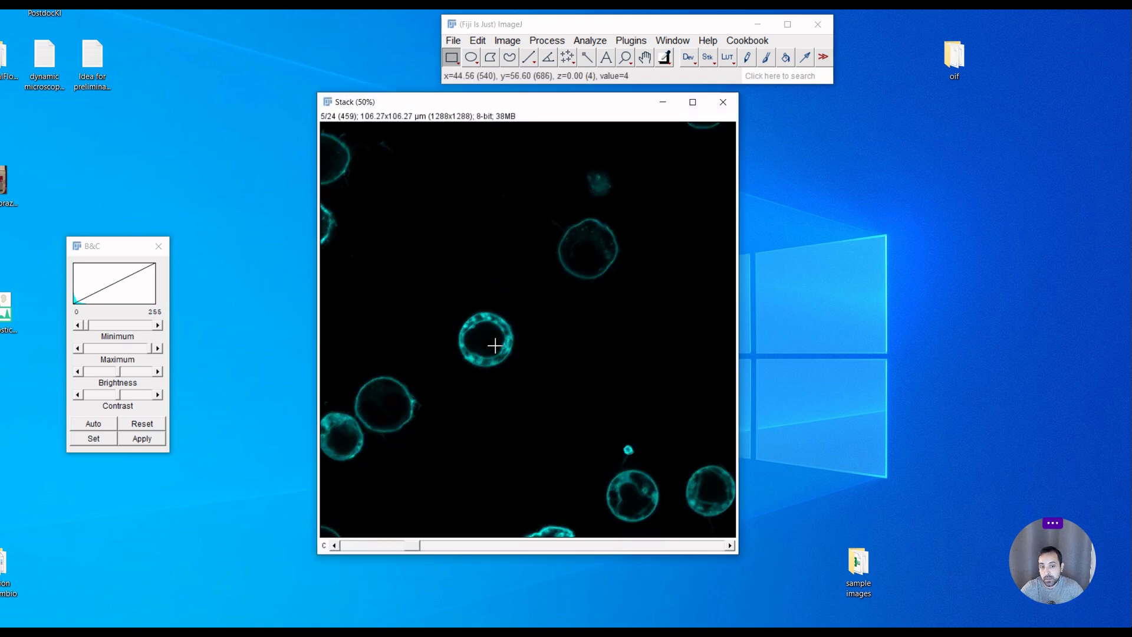
Save the re-ordered stack as combined.ome.tif in the sample images folder, using the OME-TIFF file type, uncompressed and with ROIs exported
scroll(500, 352, "up", 2)
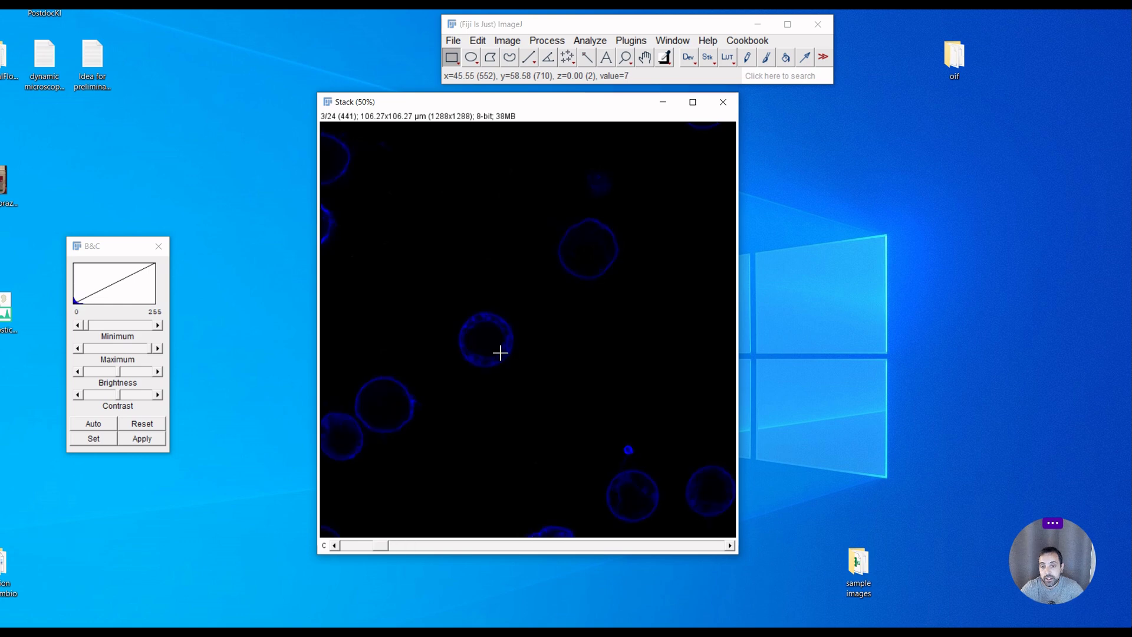
scroll(486, 288, "up", 1)
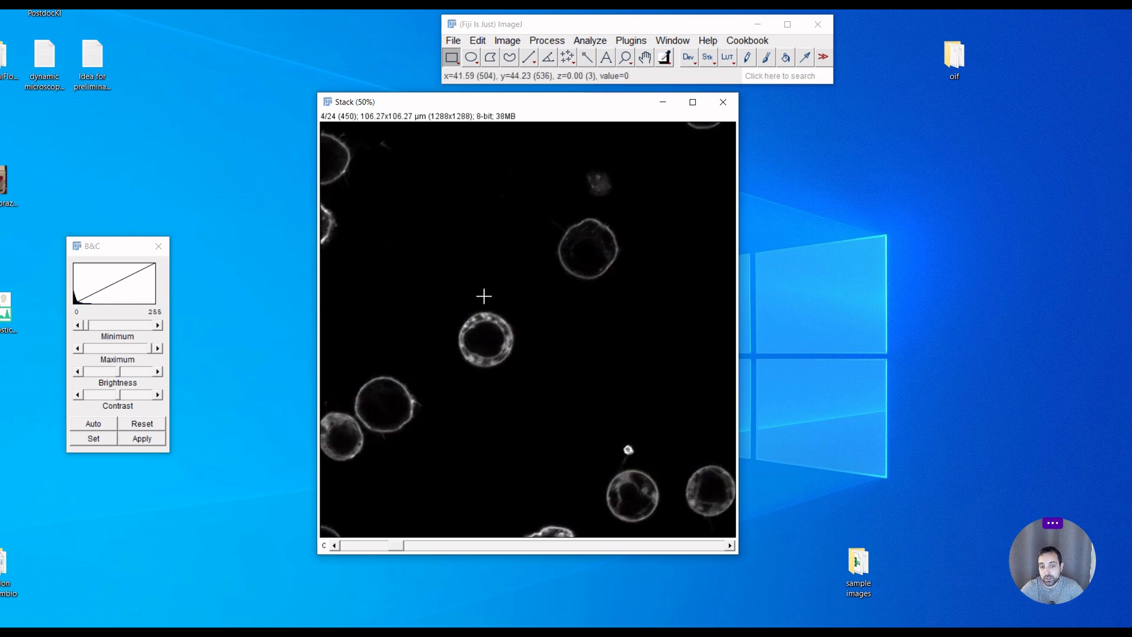
scroll(483, 296, "up", 1)
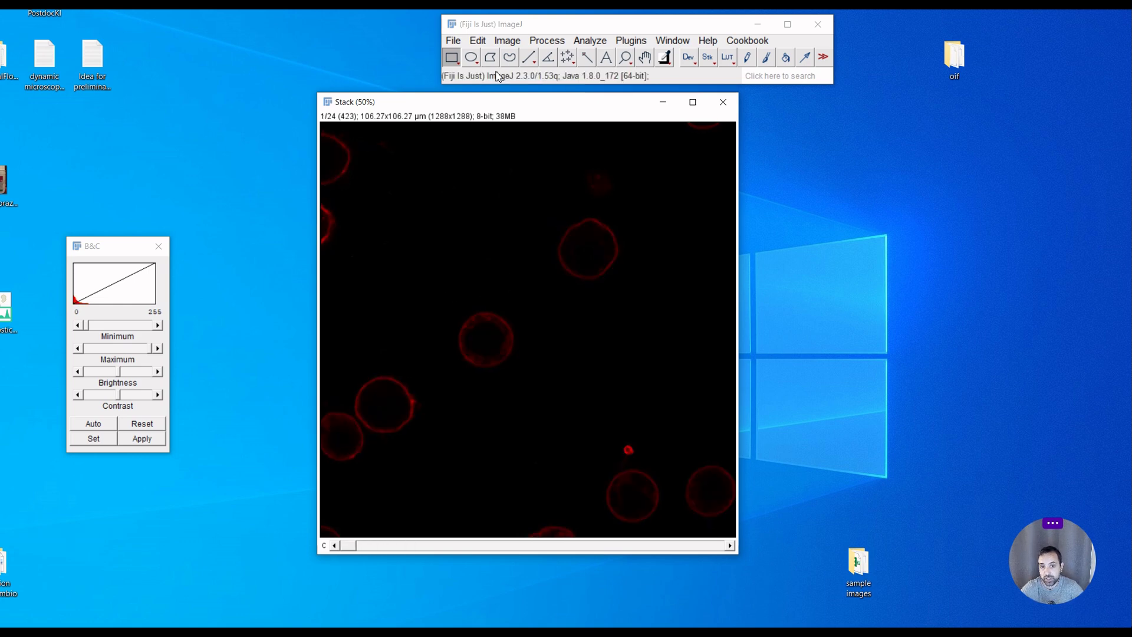
left_click(453, 40)
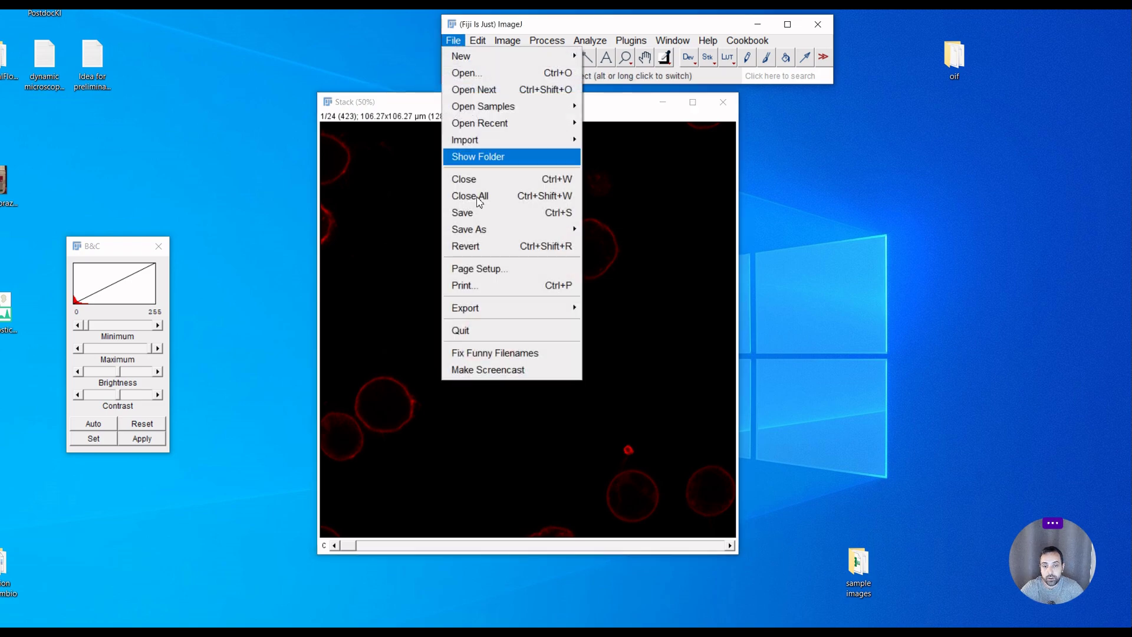
mouse_move(472, 229)
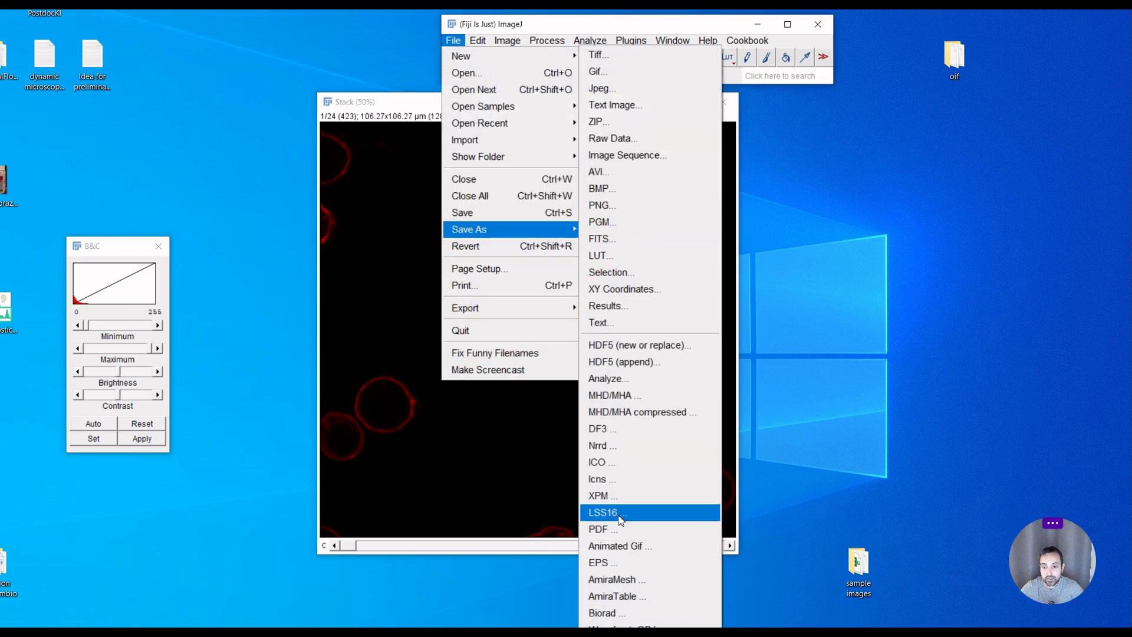
left_click(598, 55)
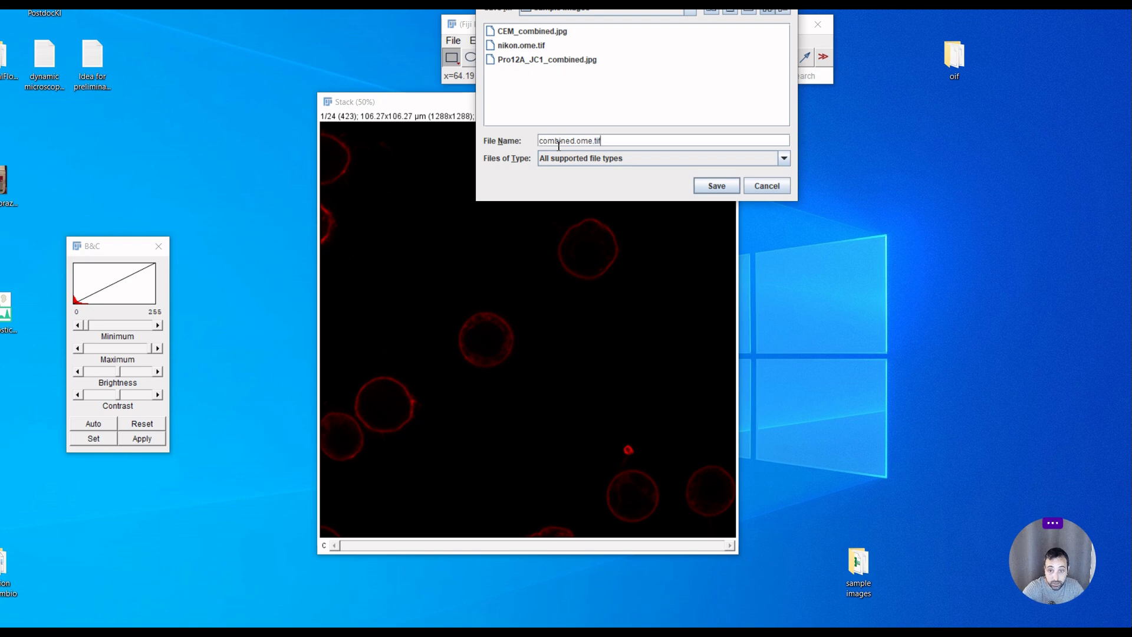
left_click(588, 159)
scroll(625, 230, "down", 1)
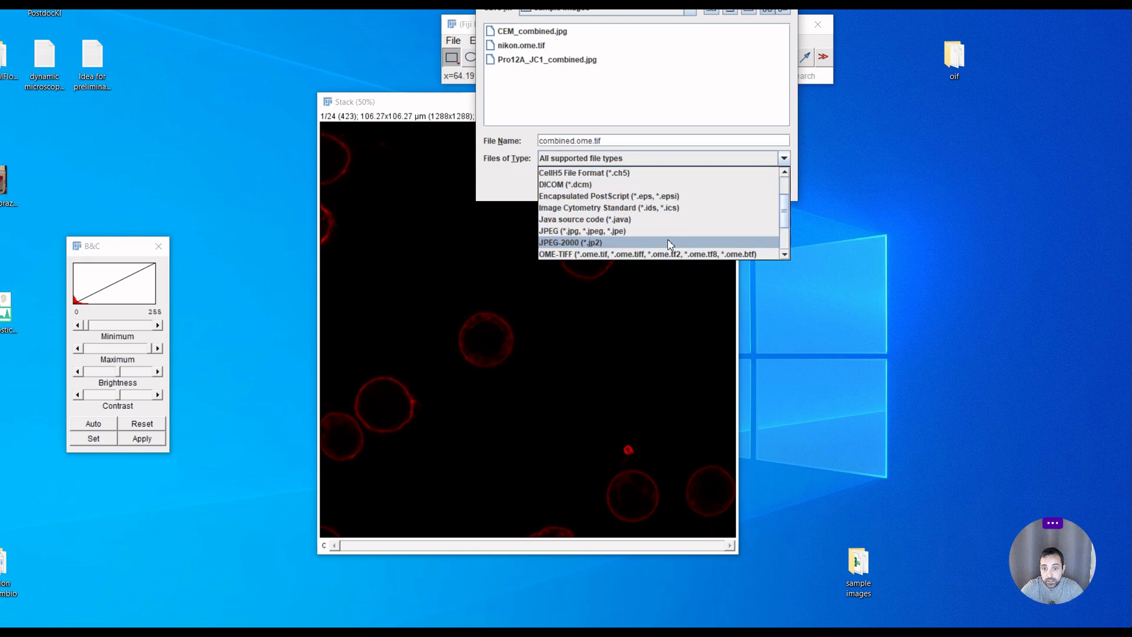
left_click(670, 254)
left_click(716, 185)
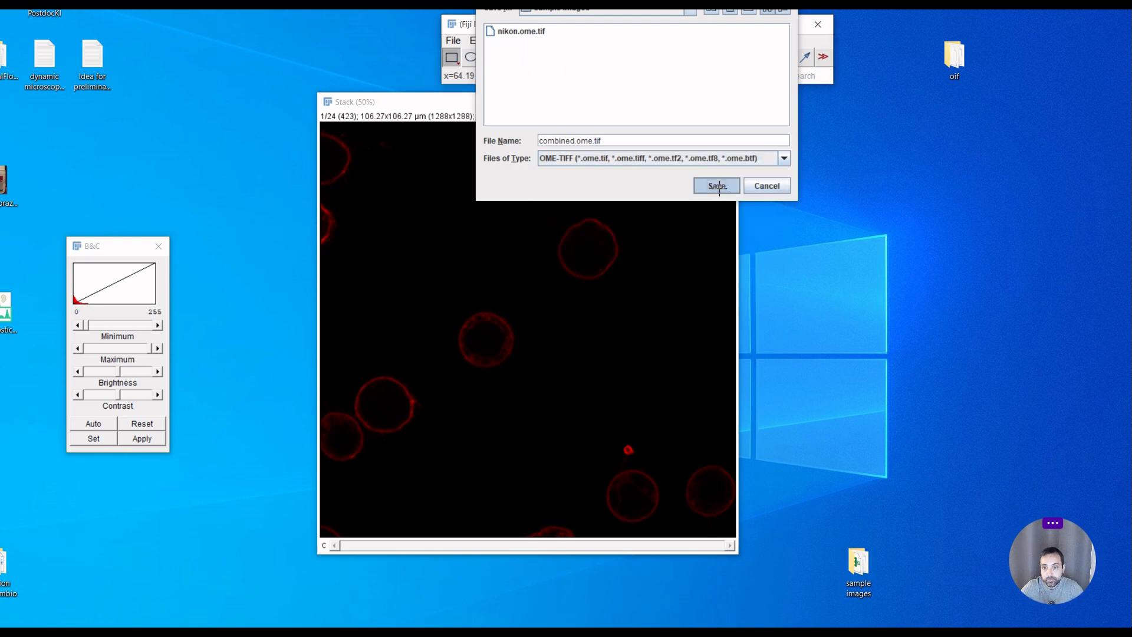
left_click(505, 230)
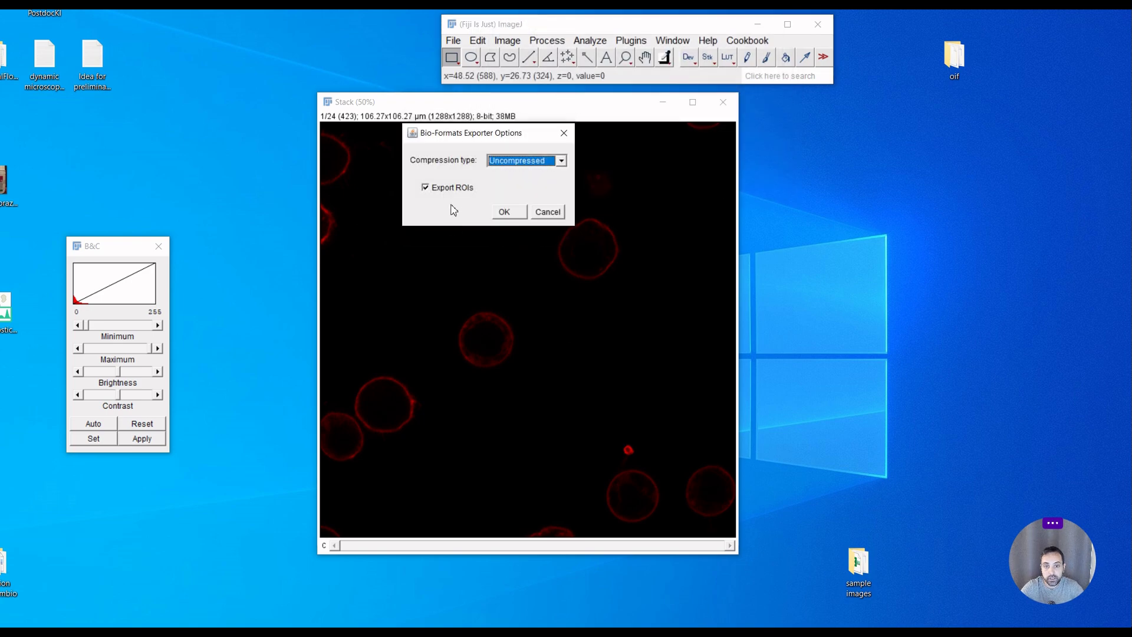
left_click(504, 212)
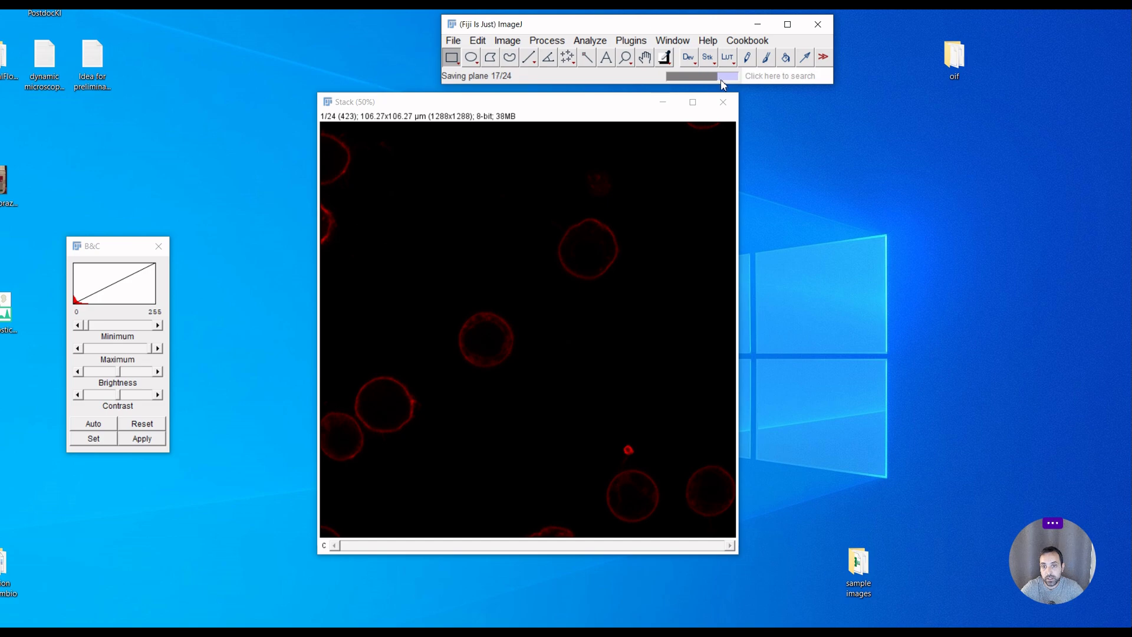
Close the stack image and the B&C window, and switch to VISION
left_click(724, 104)
left_click(158, 246)
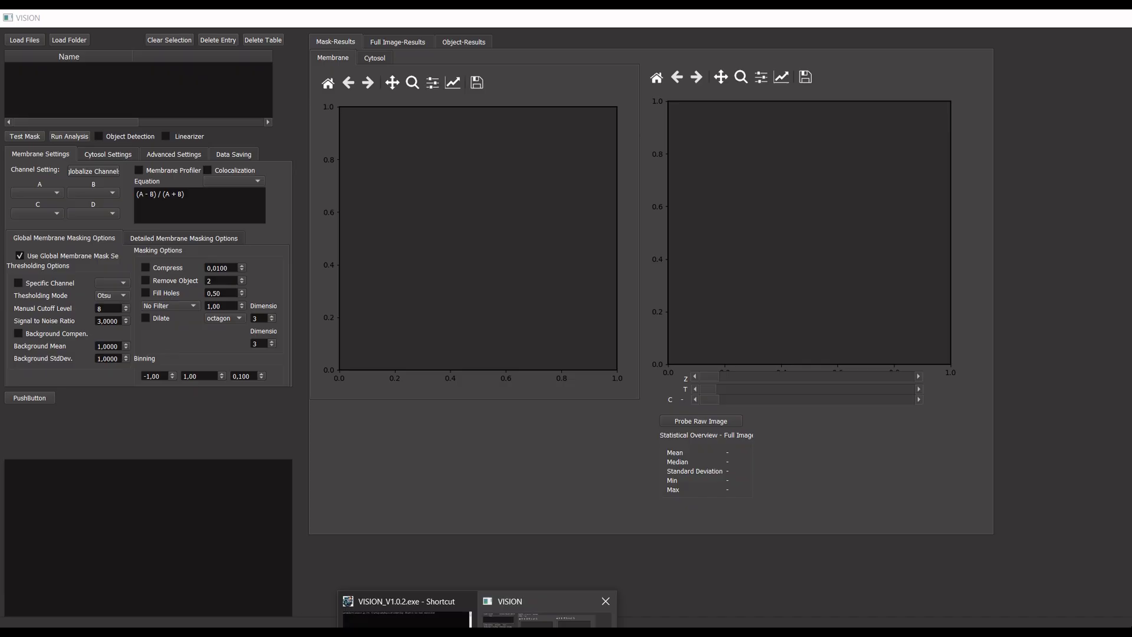
left_click(407, 610)
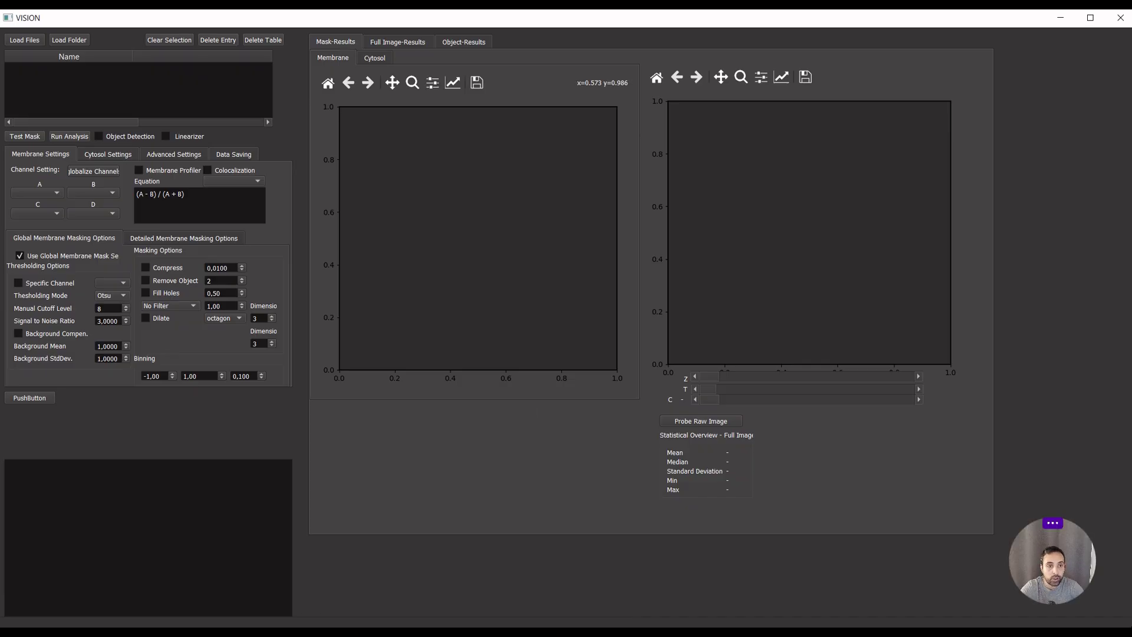
Load combined.ome.tif from the sample images folder on the Desktop
left_click(19, 42)
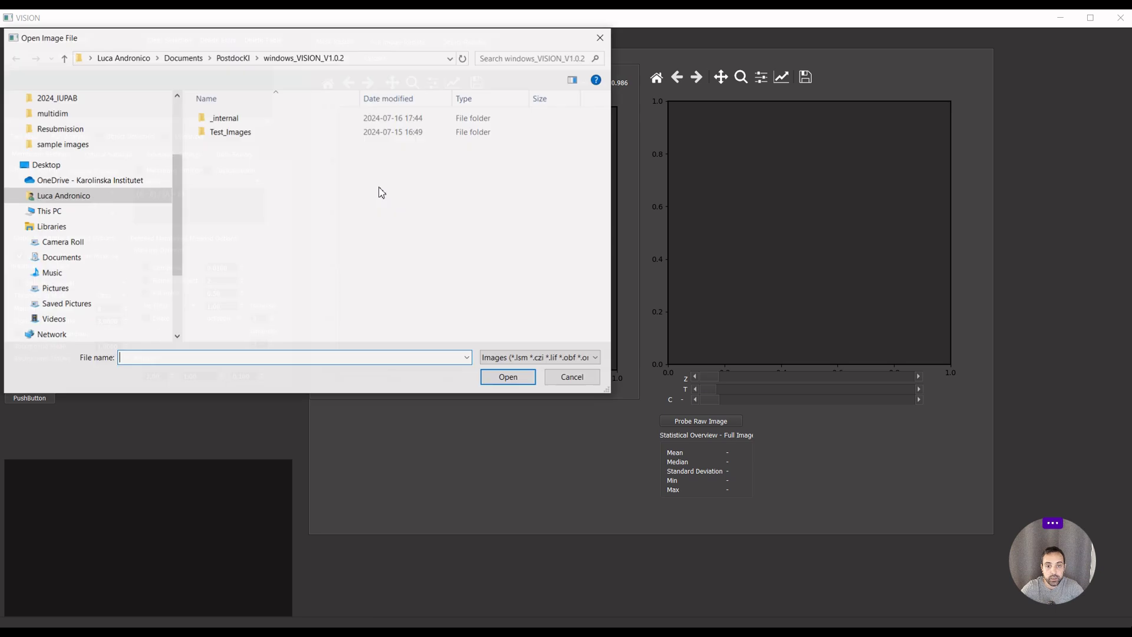
left_click(113, 107)
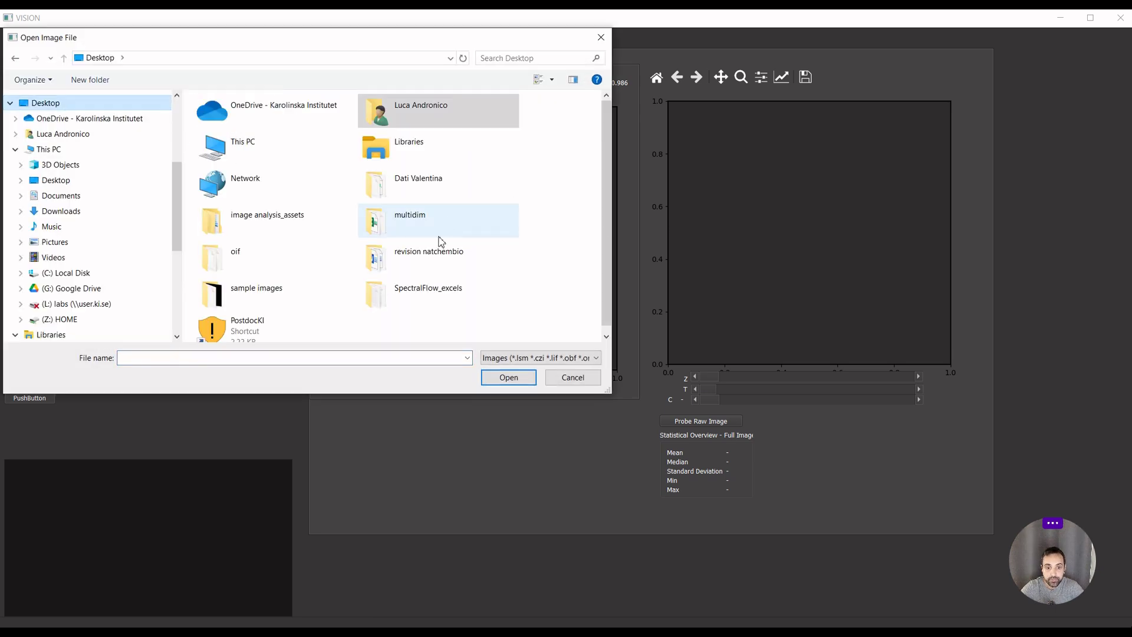
double_click(318, 313)
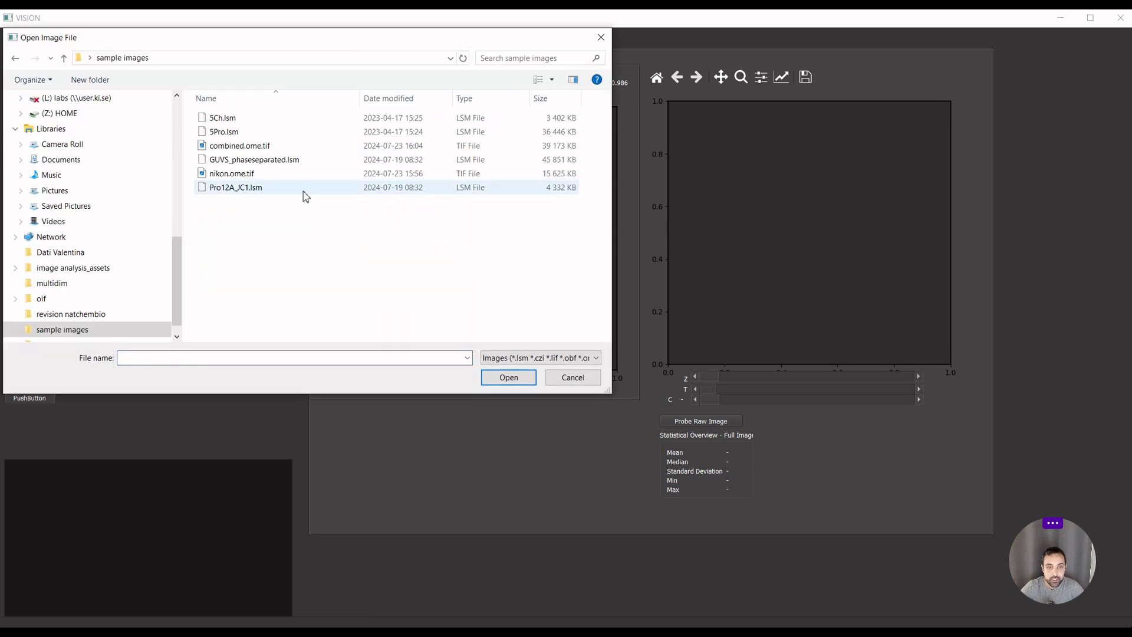
left_click(255, 148)
left_click(508, 377)
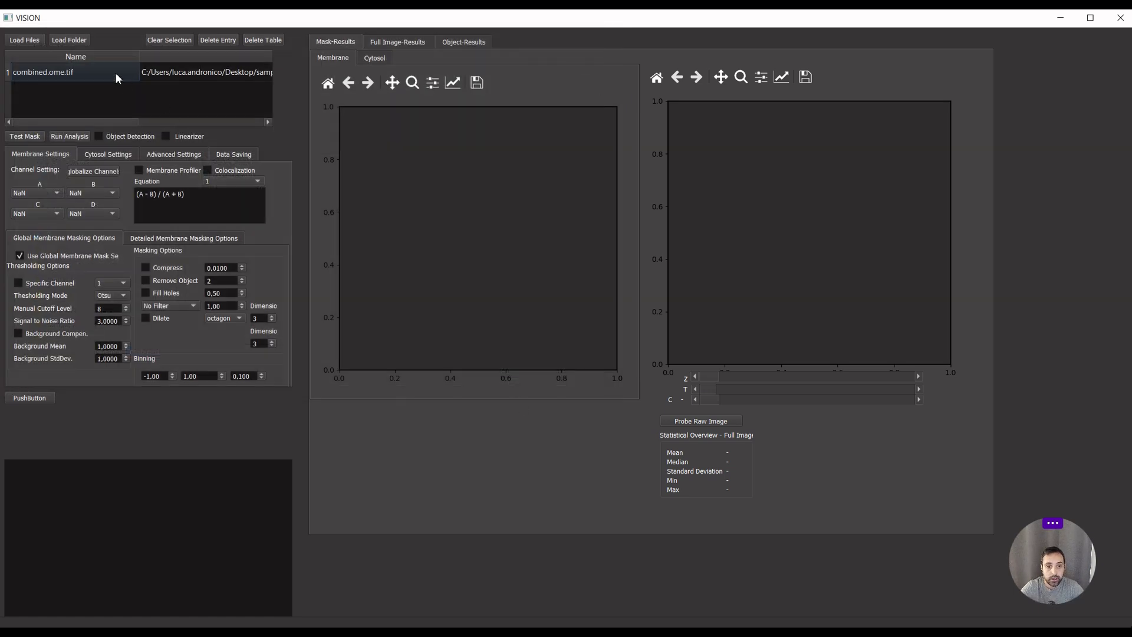
Probe the raw combined image and look through its channels up to 24, then return to channel 1
left_click(701, 429)
left_click_drag(714, 400, 877, 403)
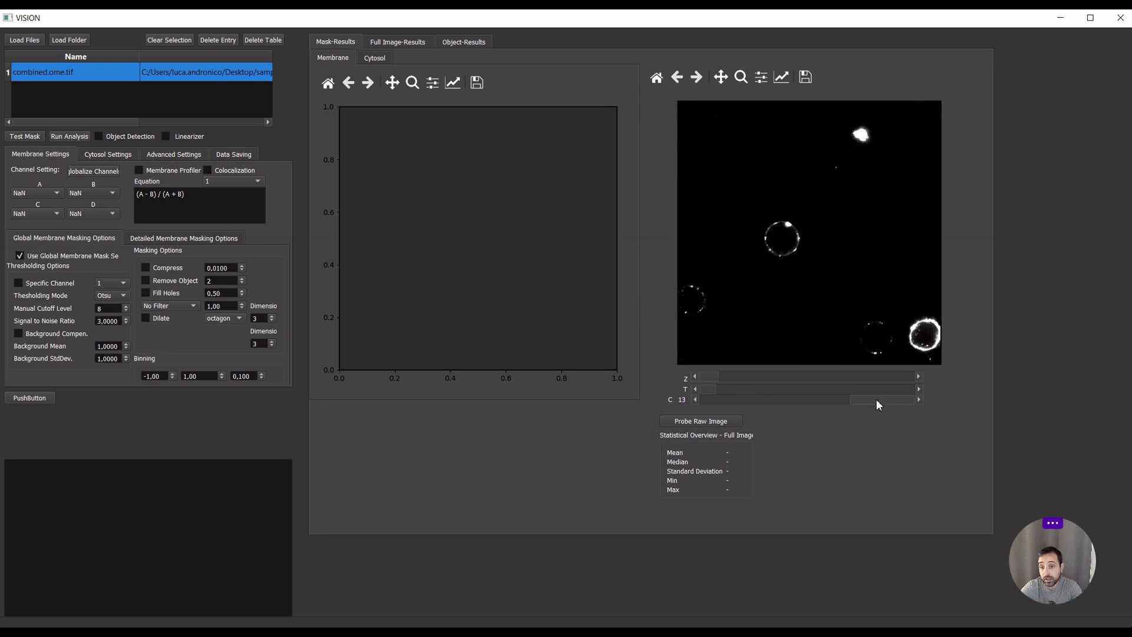
left_click(694, 400)
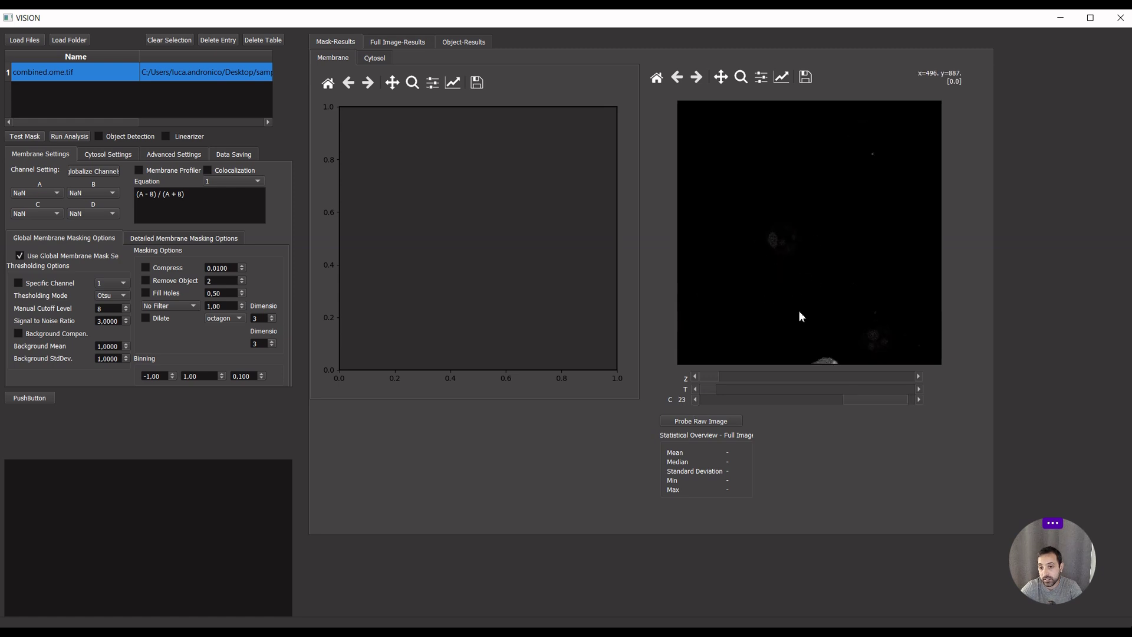
left_click(917, 399)
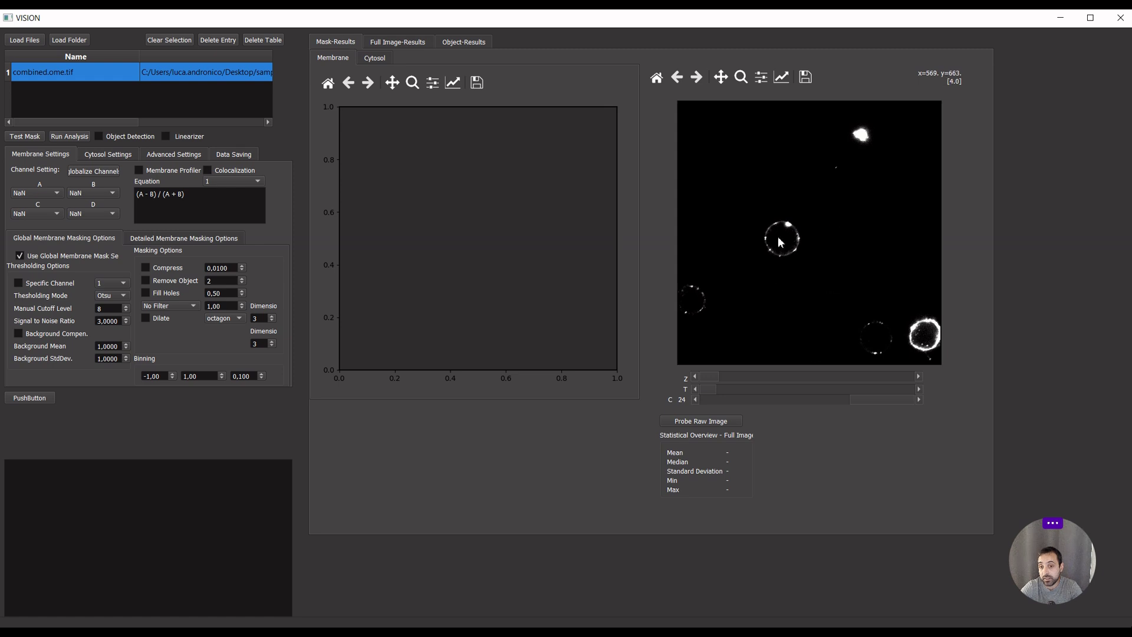
left_click_drag(876, 399, 684, 403)
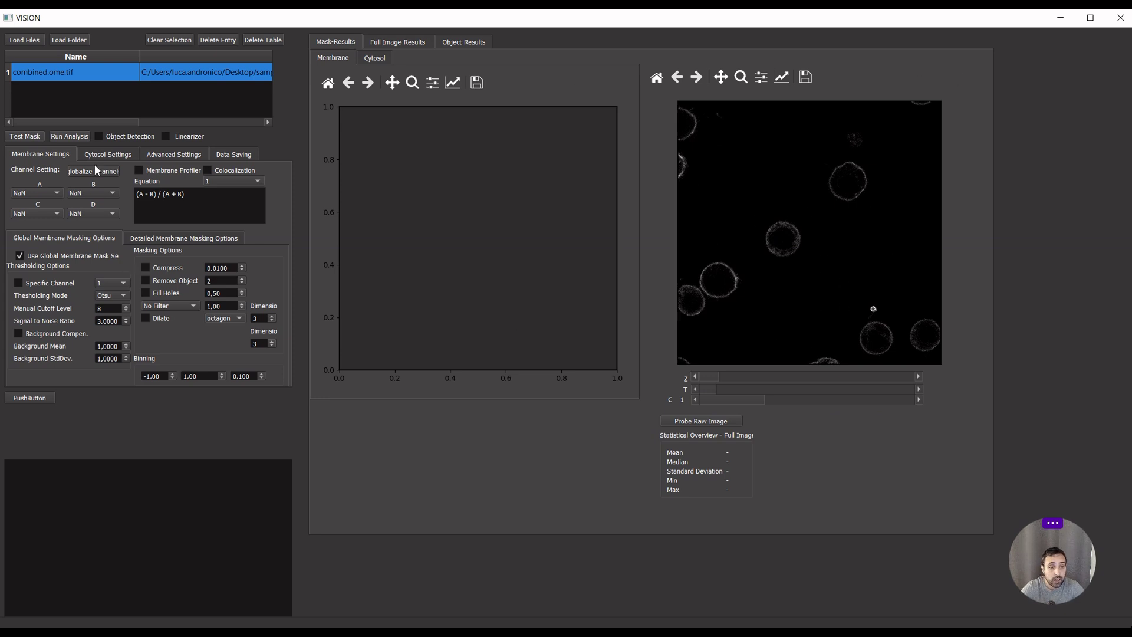
Set membrane channel A to 1 and channel B to 9
left_click(36, 195)
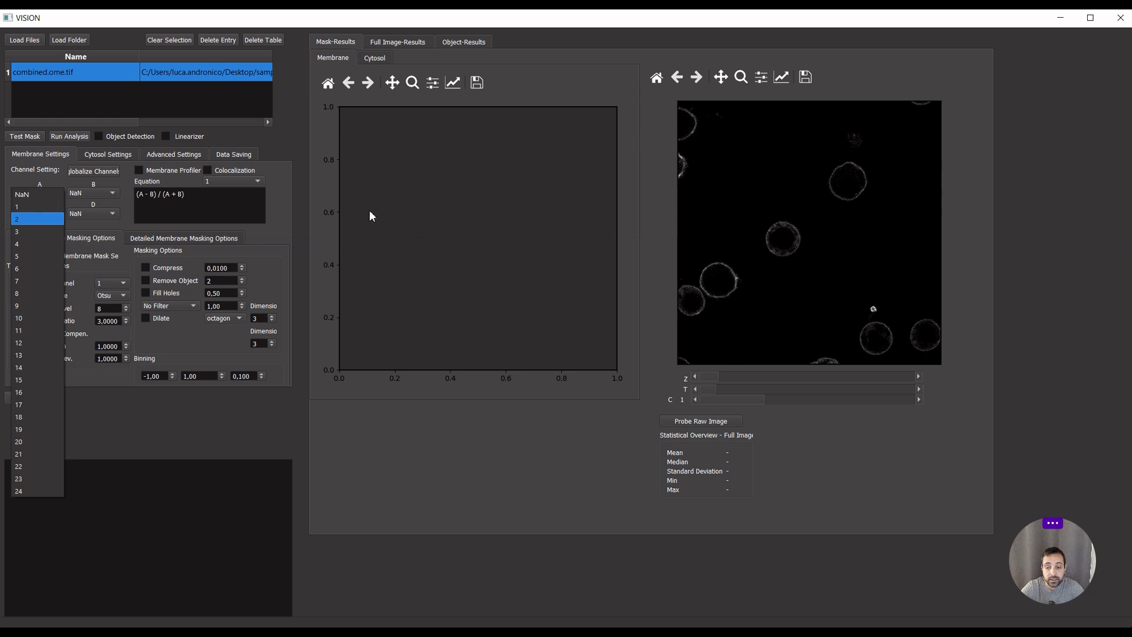
left_click(41, 206)
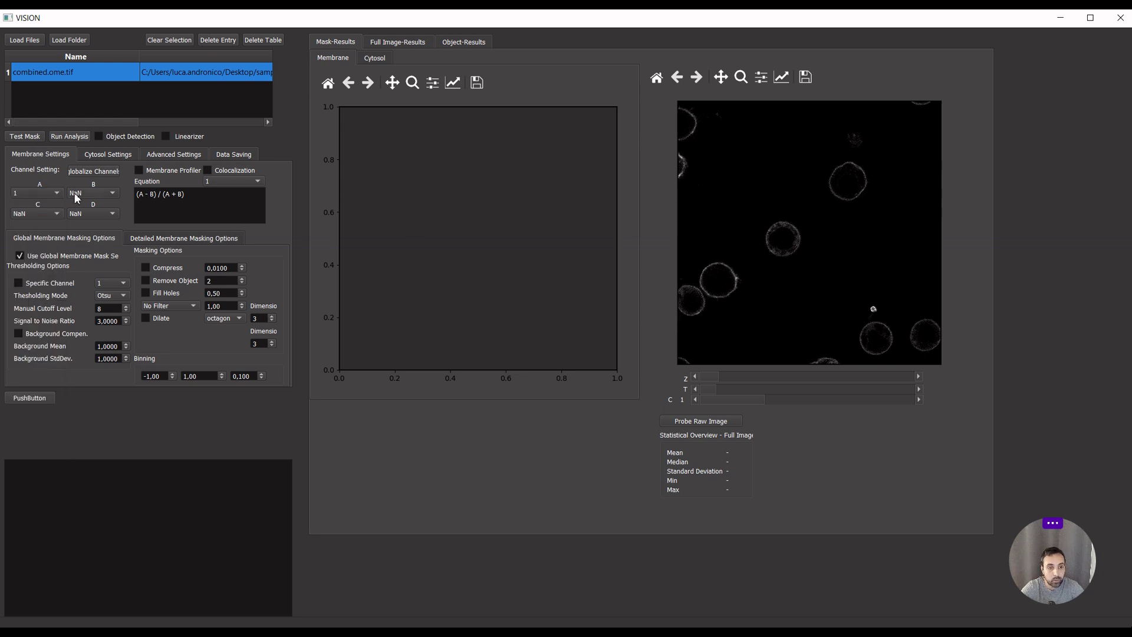
left_click(92, 193)
left_click(94, 306)
Restrict membrane thresholding to specific channels 1 and 9, and test the mask
left_click(62, 285)
left_click(101, 284)
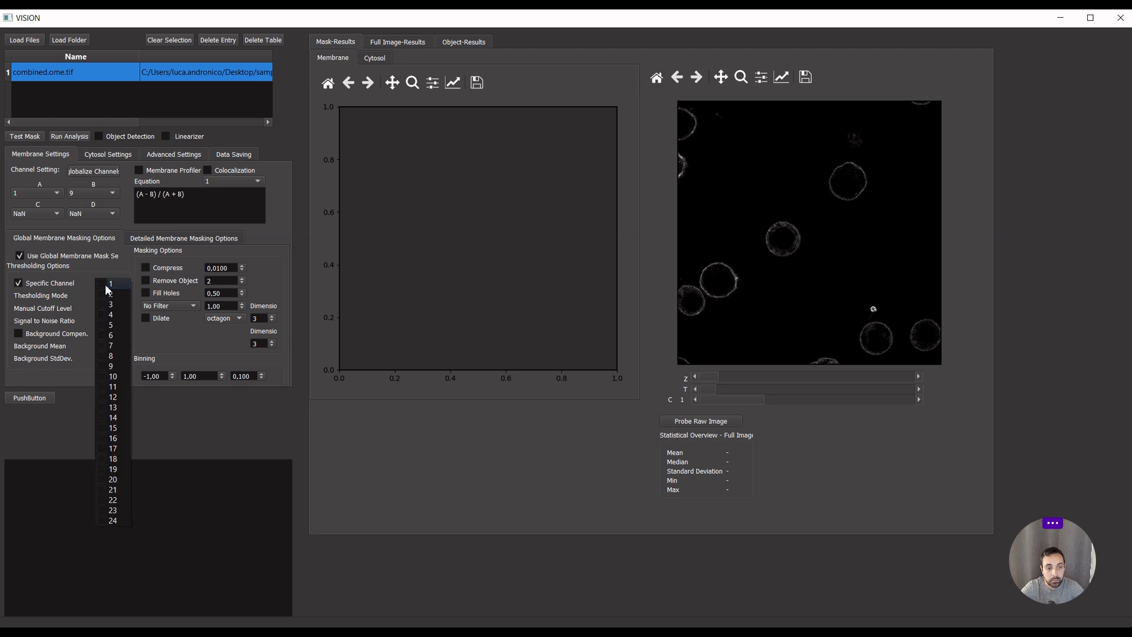
left_click(110, 367)
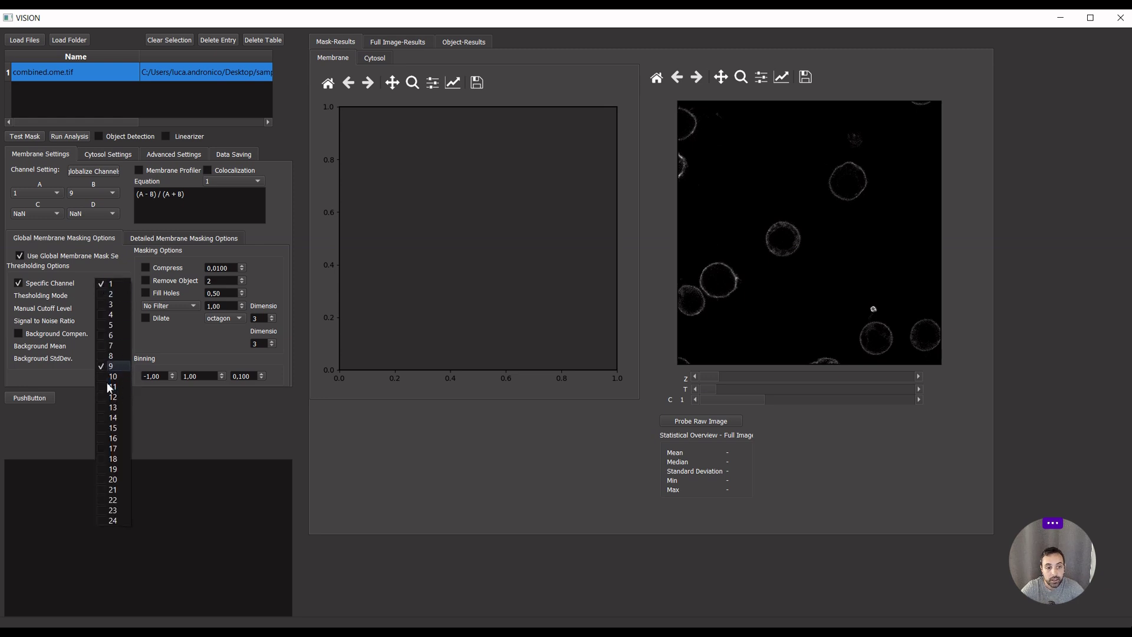
left_click(24, 136)
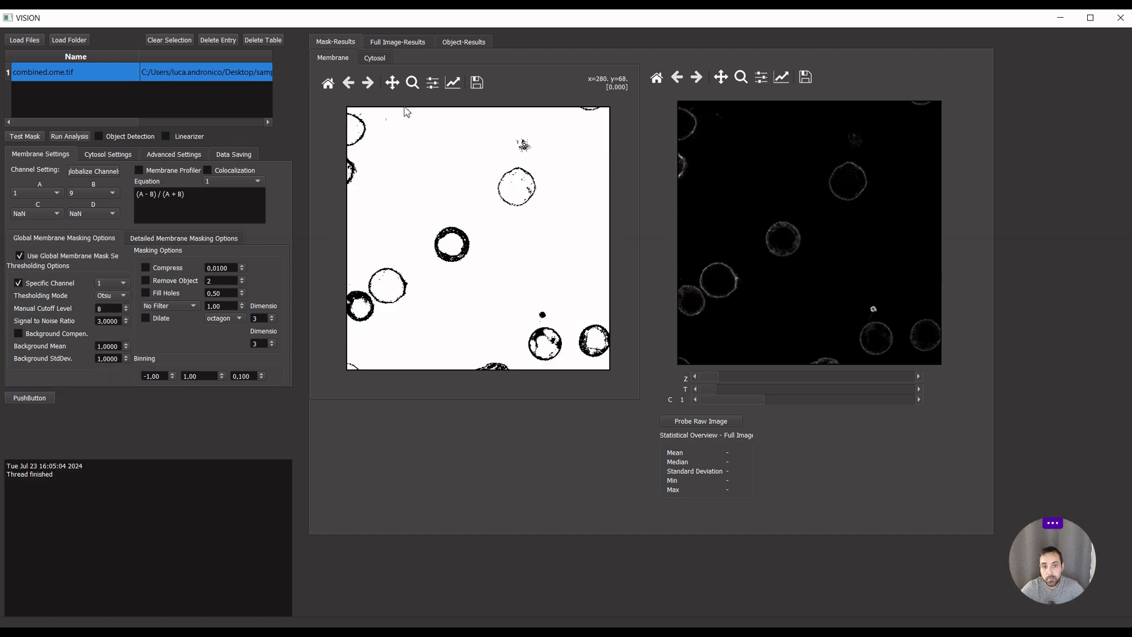
Zoom in on the central cell in the raw image and in the membrane mask to compare them, and restore both full views
left_click(742, 78)
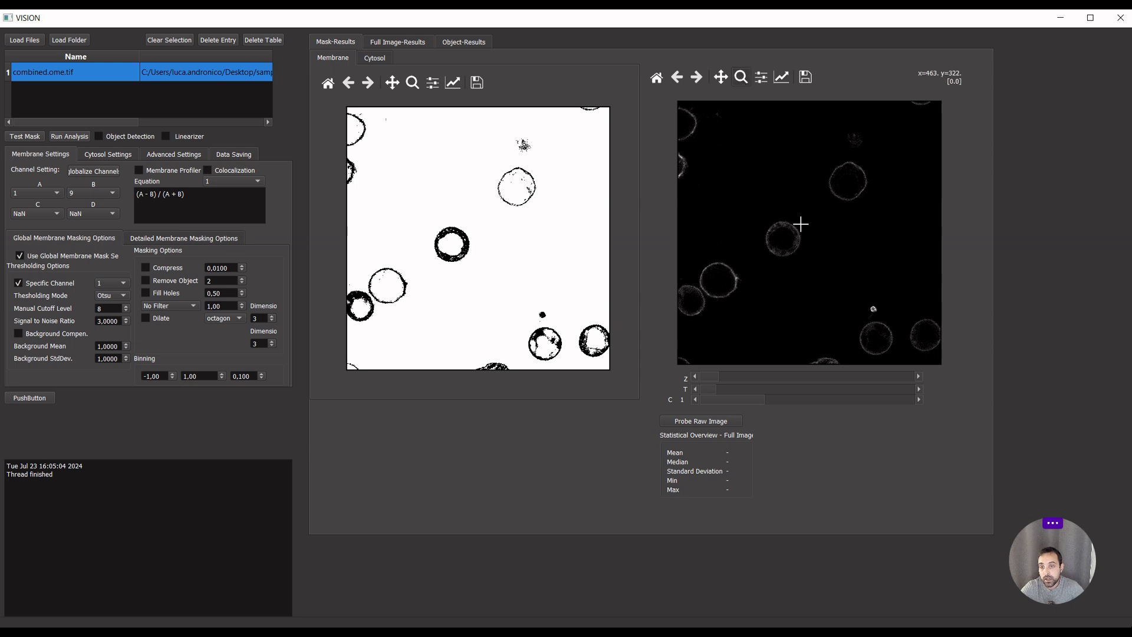
left_click_drag(759, 202, 822, 272)
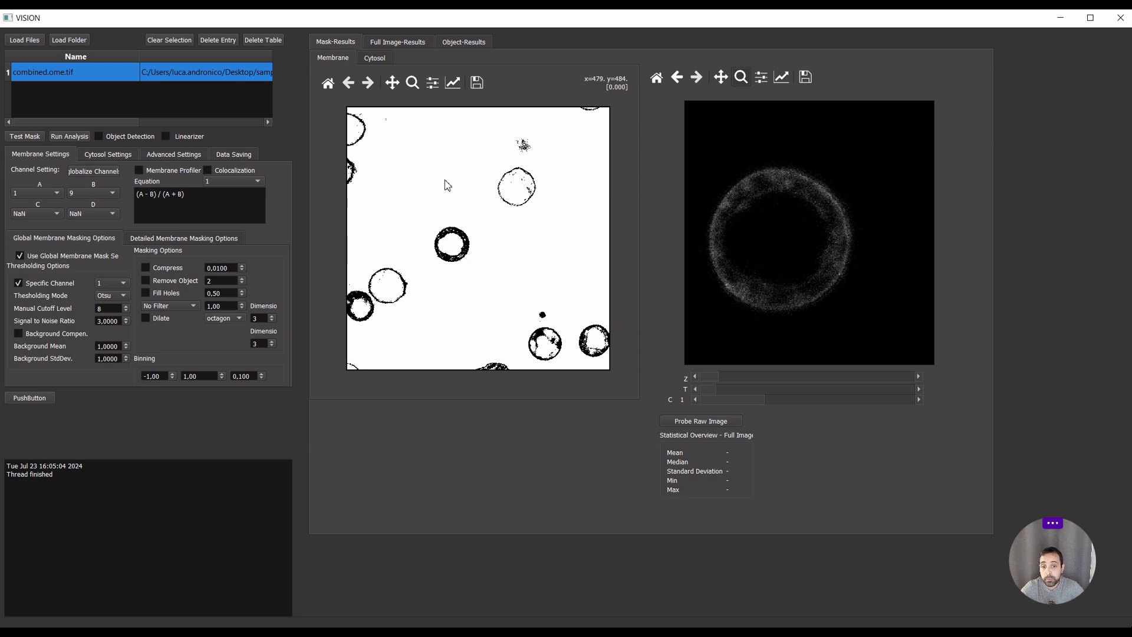
left_click(413, 83)
left_click_drag(421, 218, 495, 281)
left_click_drag(382, 143, 572, 344)
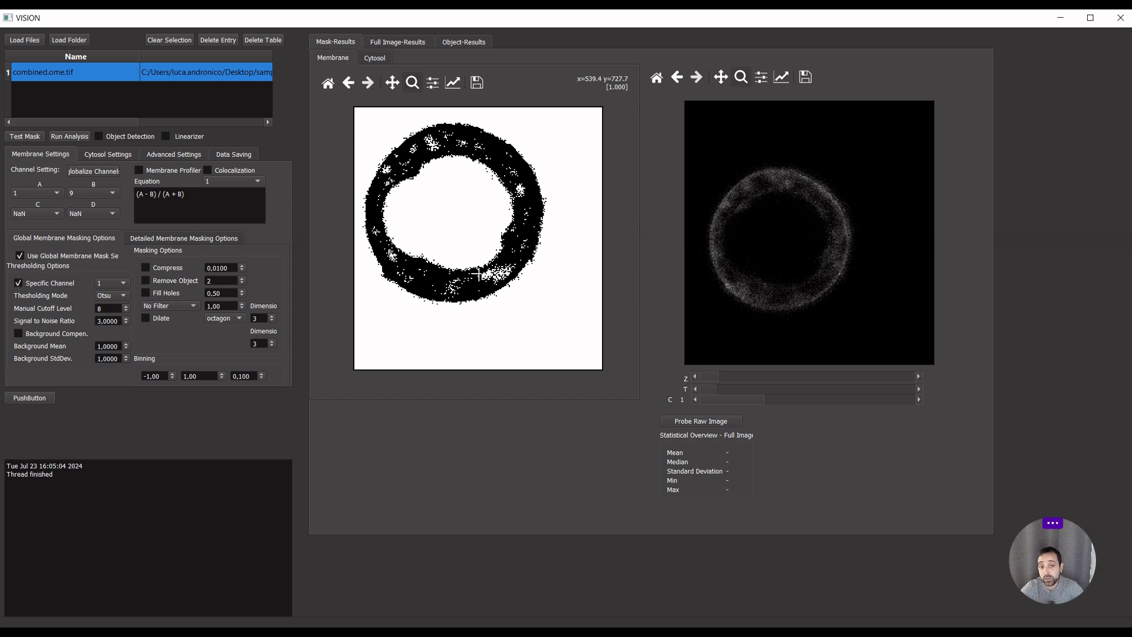
left_click(331, 84)
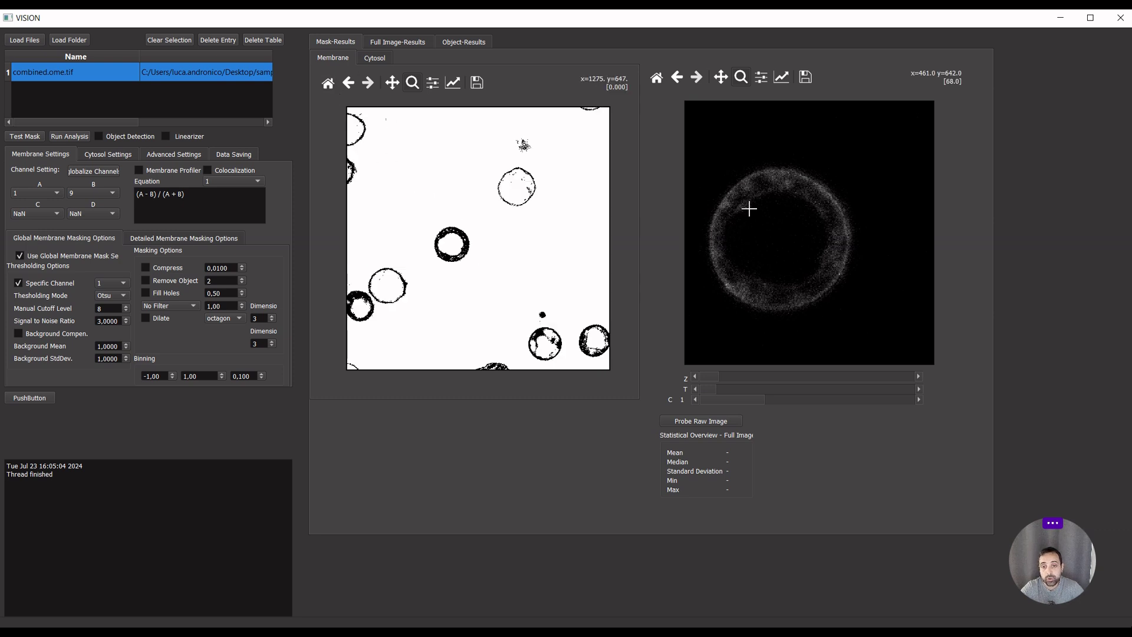
left_click(656, 77)
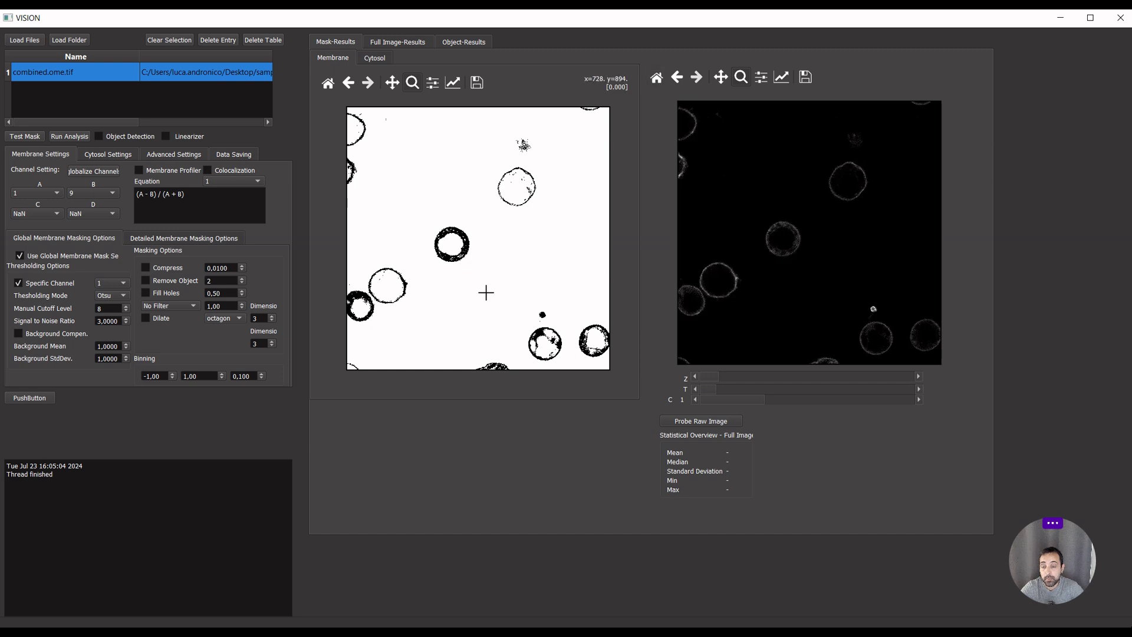
Review the specific thresholding channels and step through the raw image's channels, ending on channel 9
left_click(106, 289)
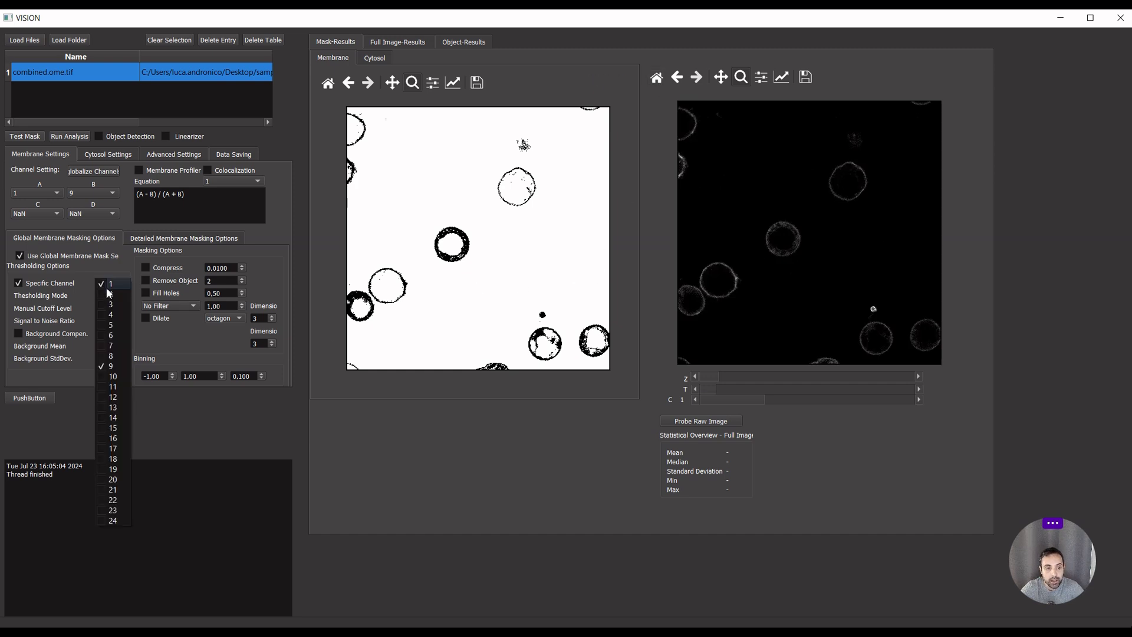
left_click(806, 286)
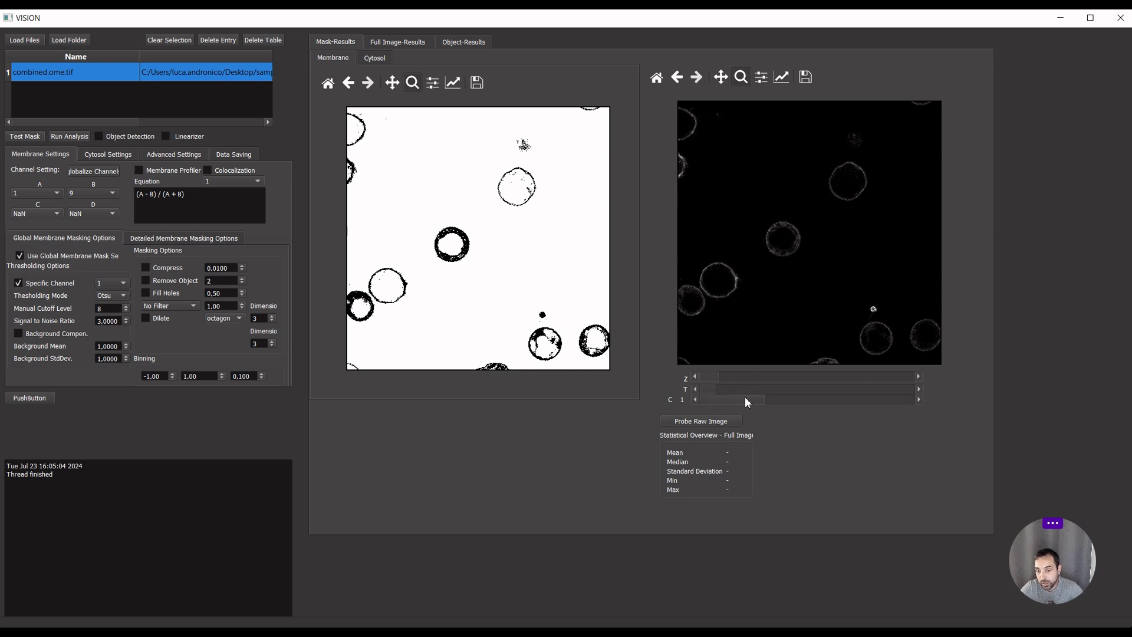
left_click(919, 398)
left_click(919, 399)
left_click(918, 399)
left_click(919, 399)
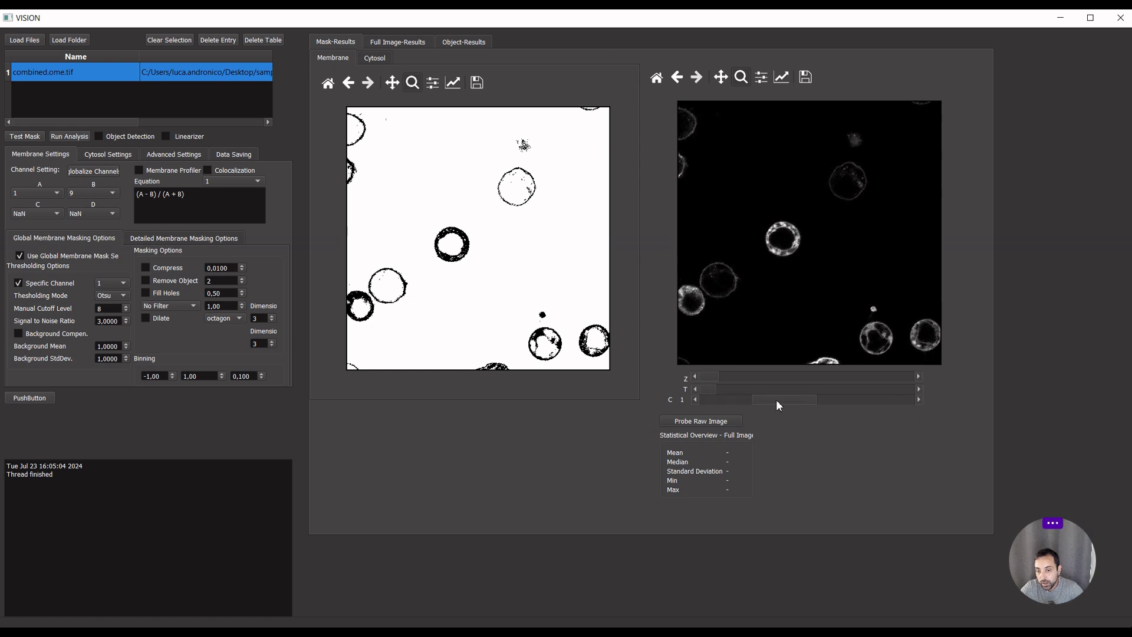
scroll(804, 401, "down", 4)
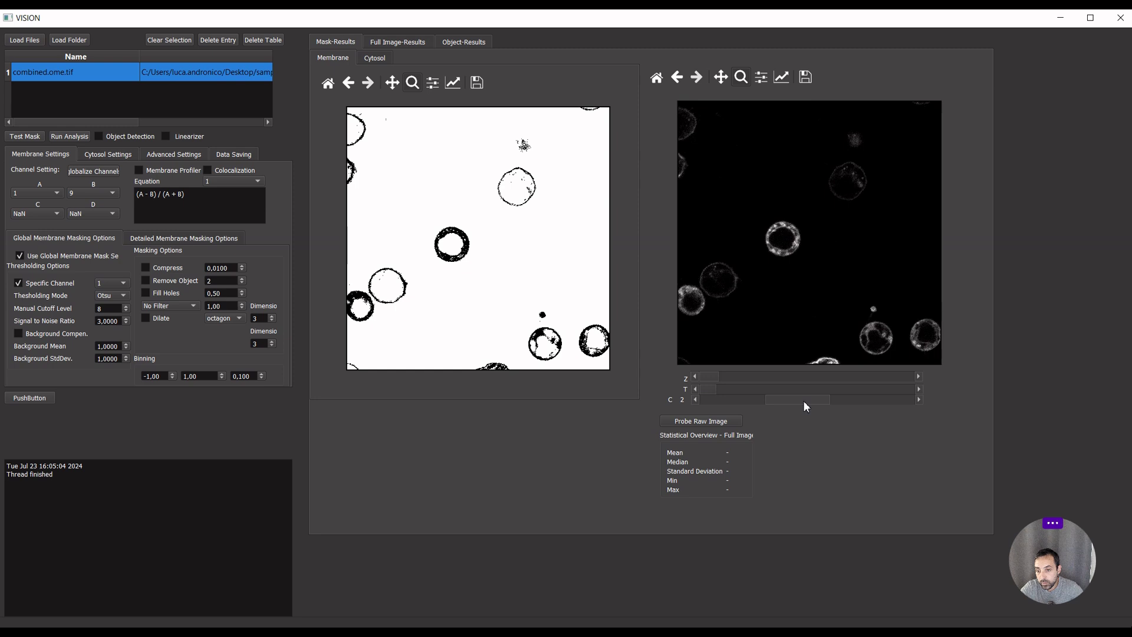
scroll(794, 402, "up", 1)
left_click_drag(789, 403, 780, 402)
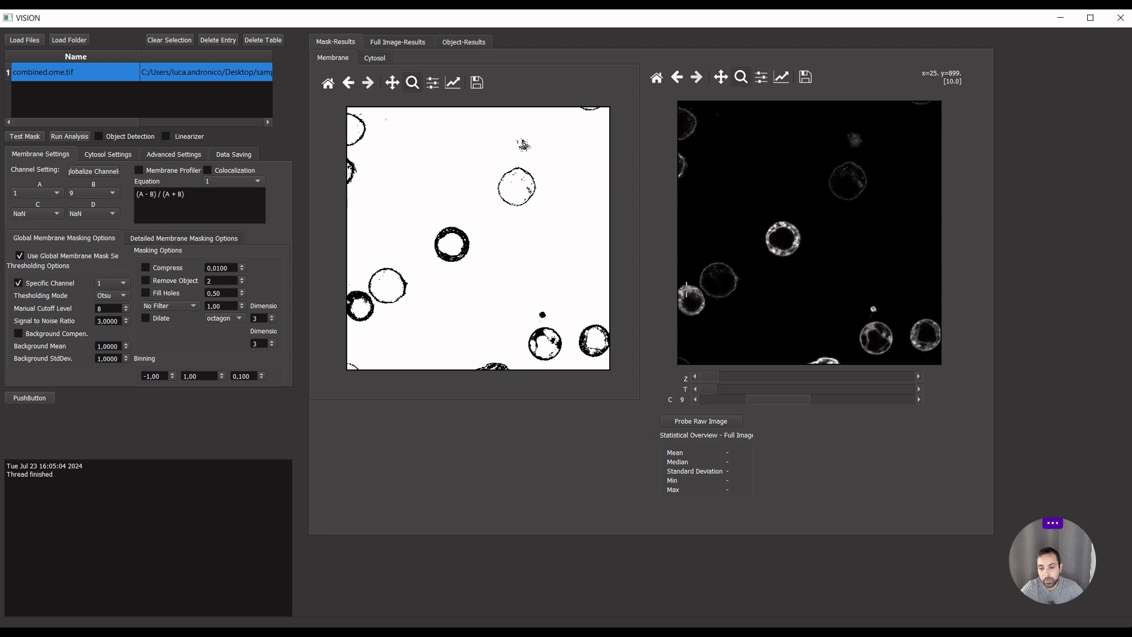
View raw channel 7, retest the membrane mask with revised specific thresholding channels, and inspect the central cell in it
left_click(703, 399)
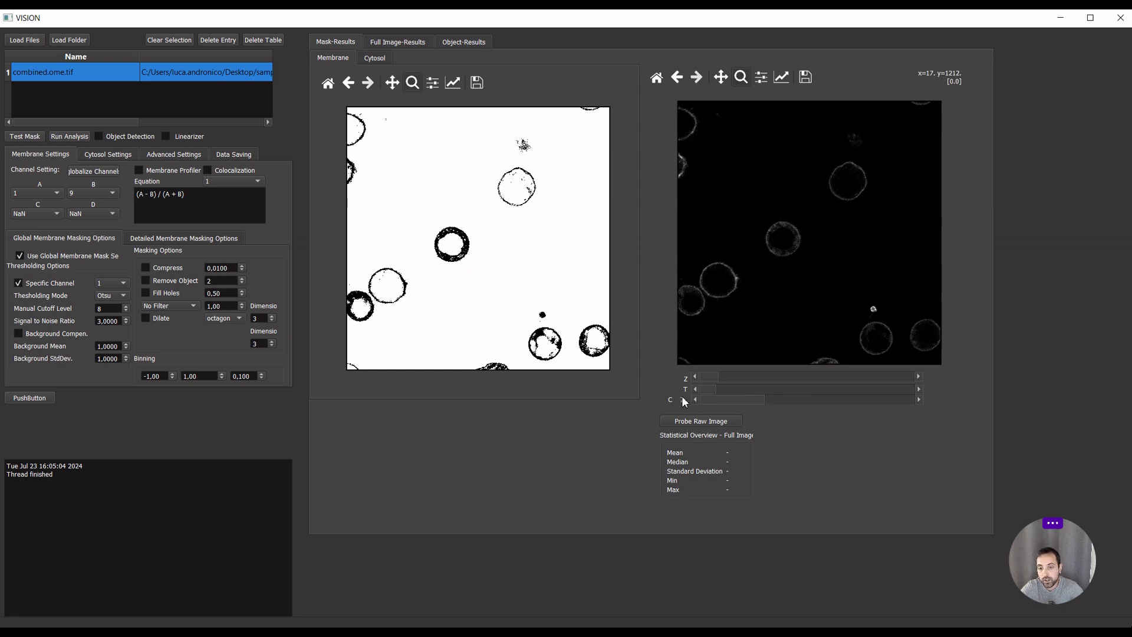
left_click(110, 285)
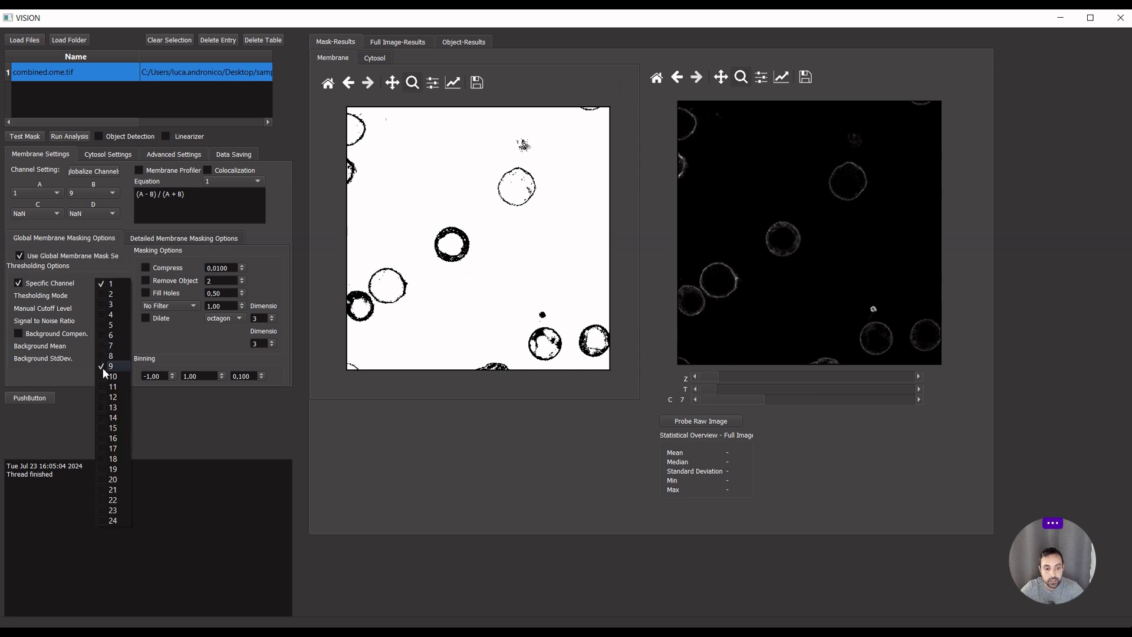
left_click(25, 139)
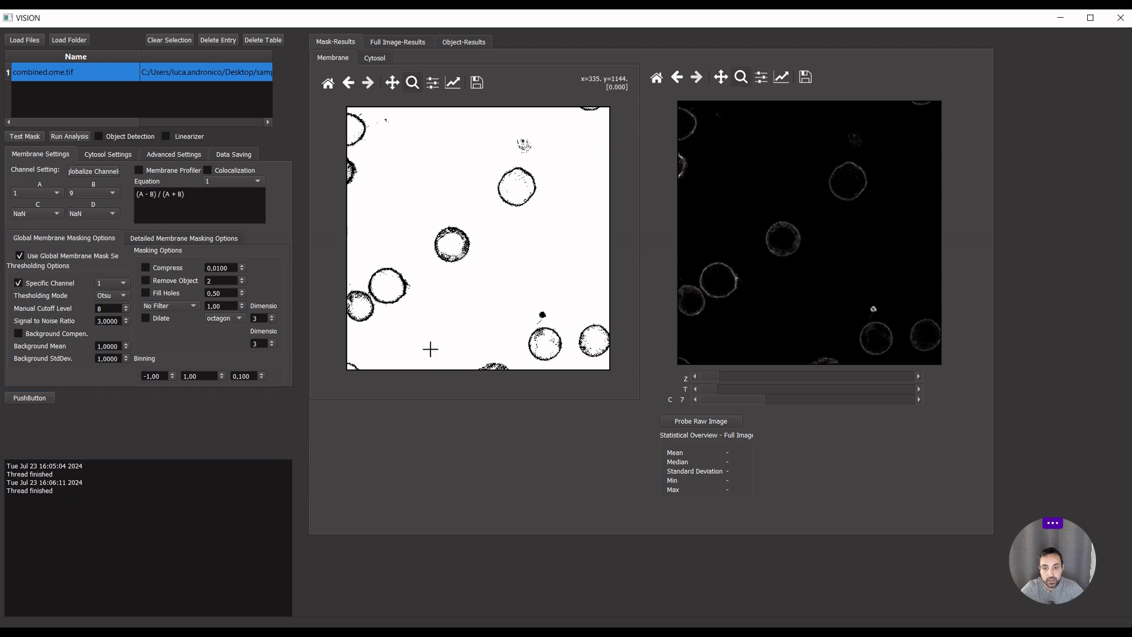
left_click_drag(413, 210, 493, 286)
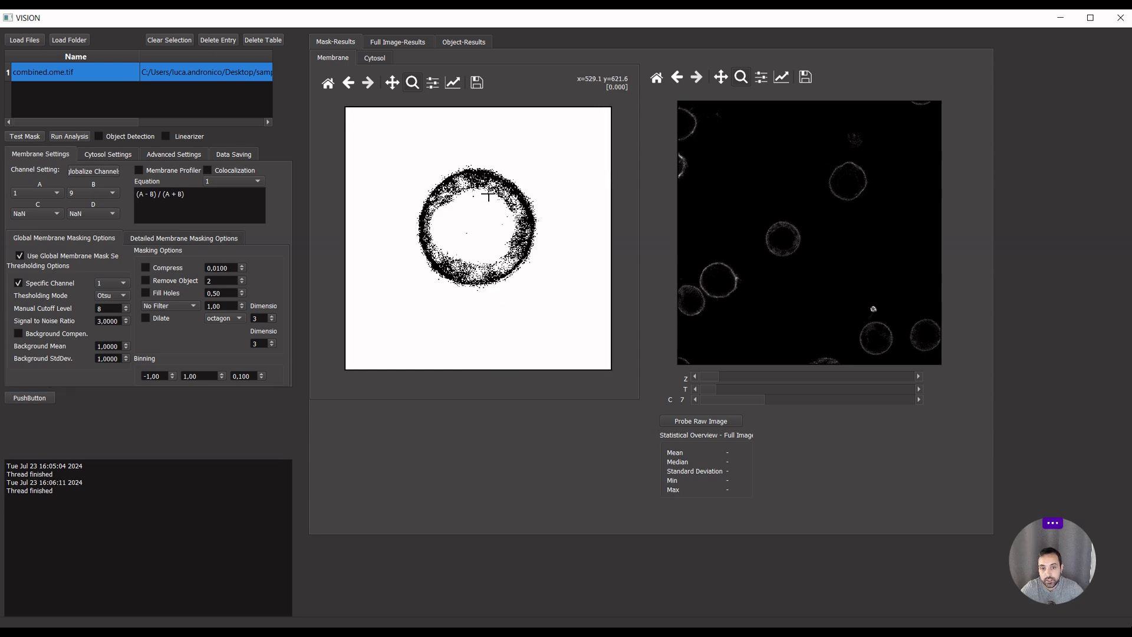
left_click(326, 85)
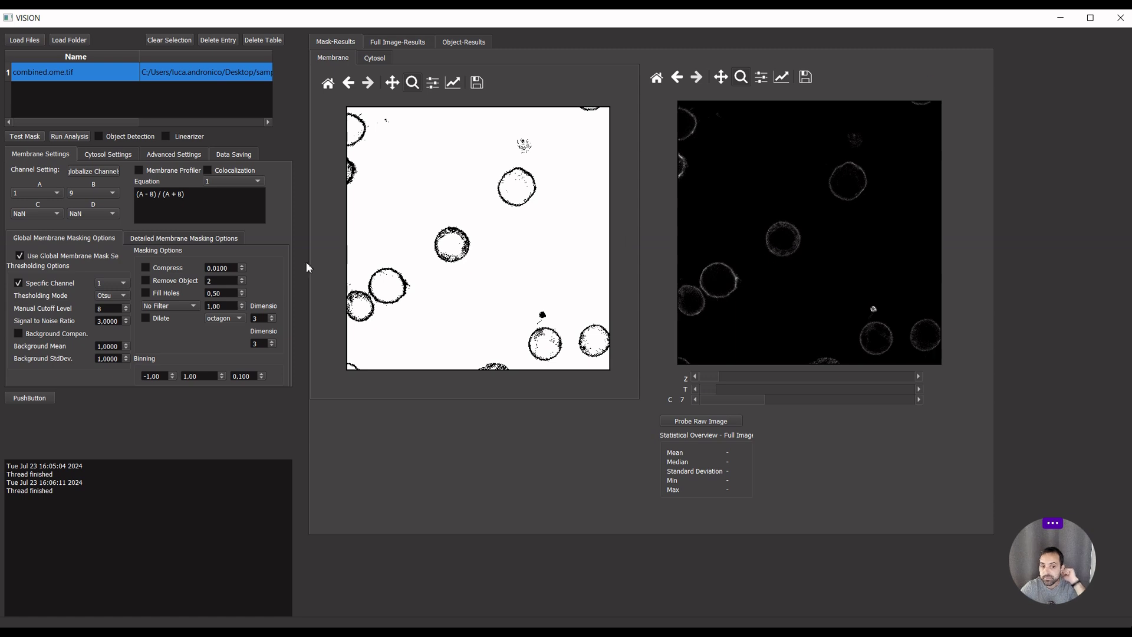
Apply a Gaussian filter of 0.50 to the membrane mask and retest it
left_click(177, 306)
left_click(180, 319)
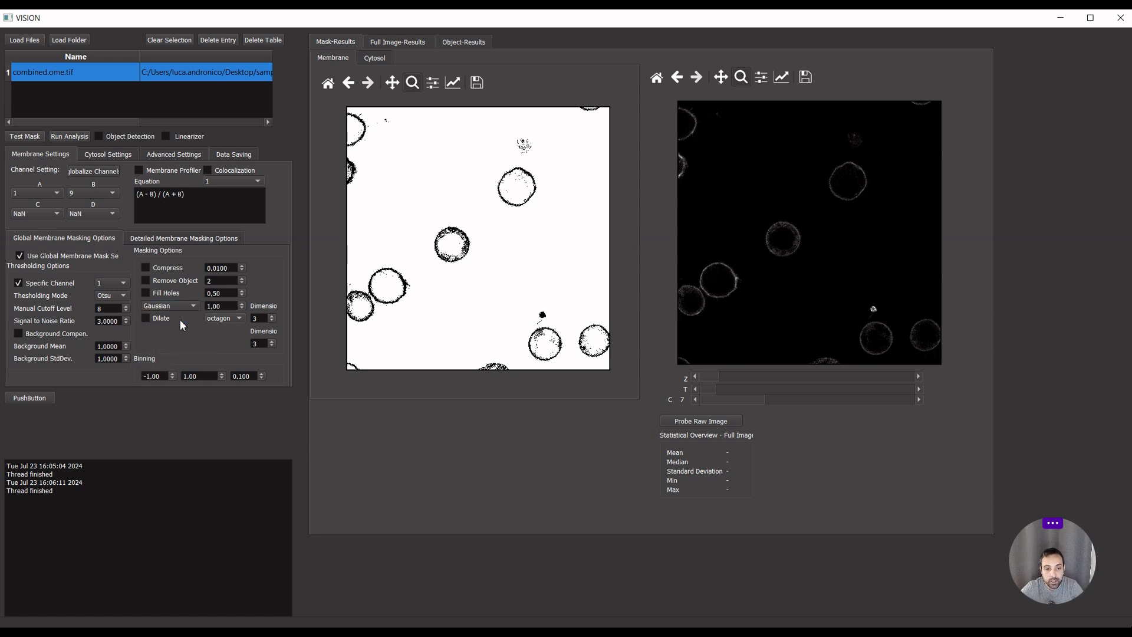
key("Tab")
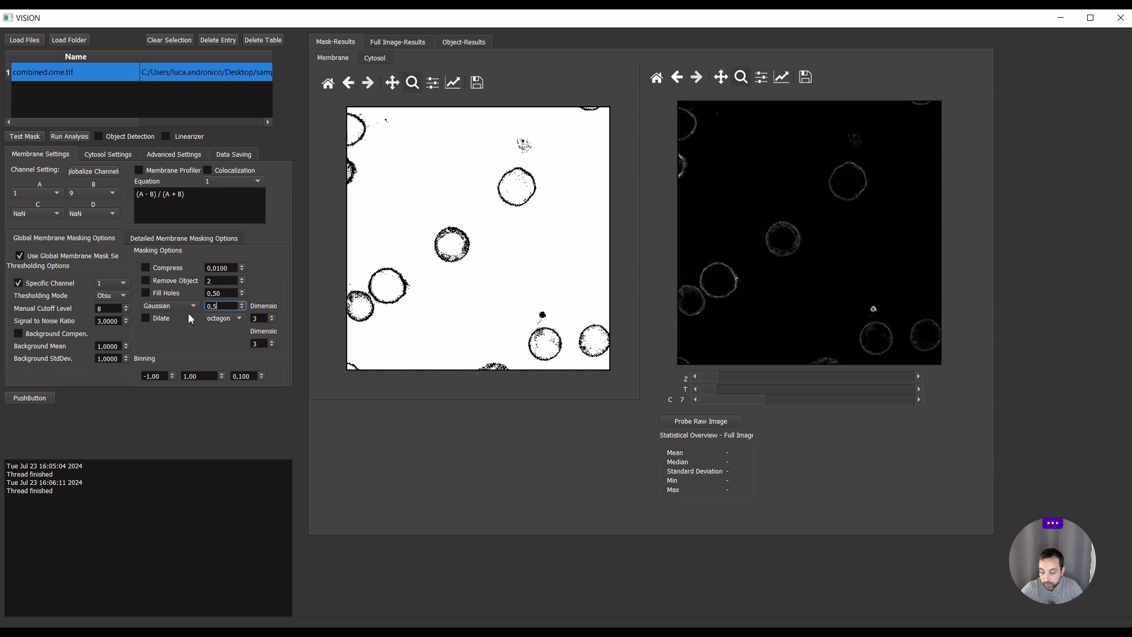
left_click(34, 135)
left_click(33, 139)
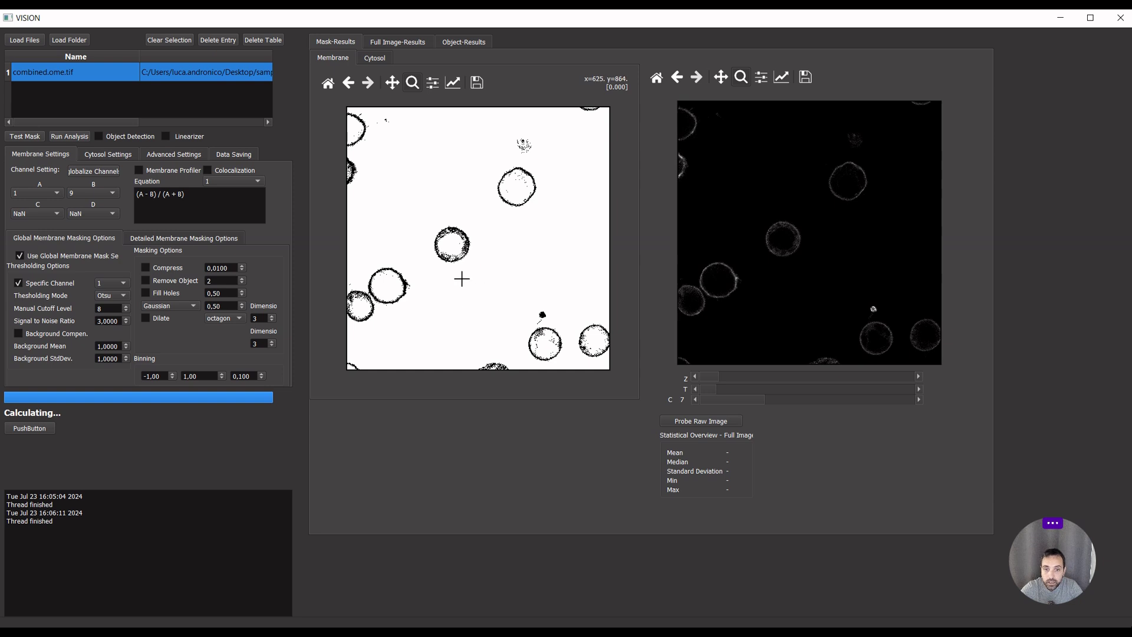
left_click_drag(430, 218, 474, 257)
left_click(329, 82)
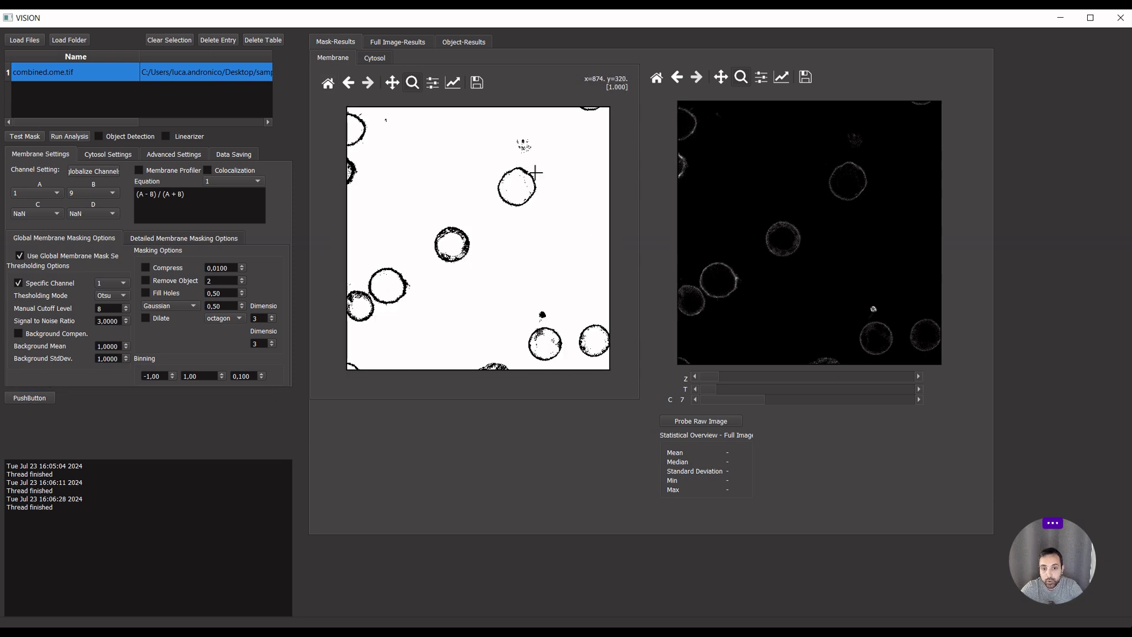
Enable Fill Holes at 2 and Remove Object at 4 for the membrane, and check the retested mask on the central cell
left_click_drag(232, 293, 194, 293)
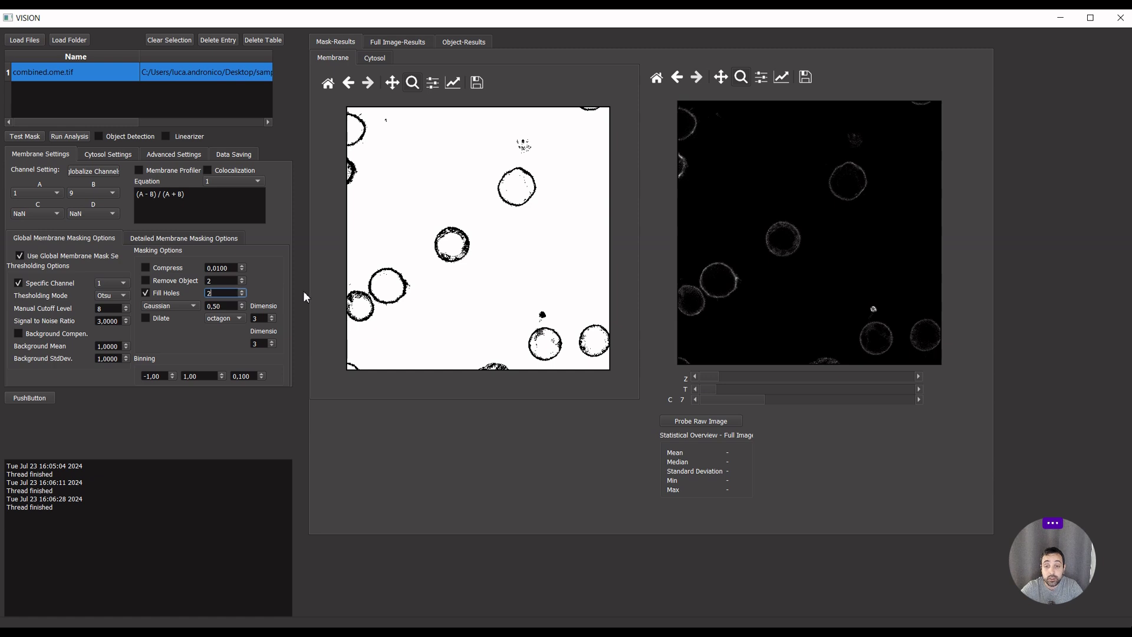
left_click(200, 280)
left_click_drag(226, 282, 187, 281)
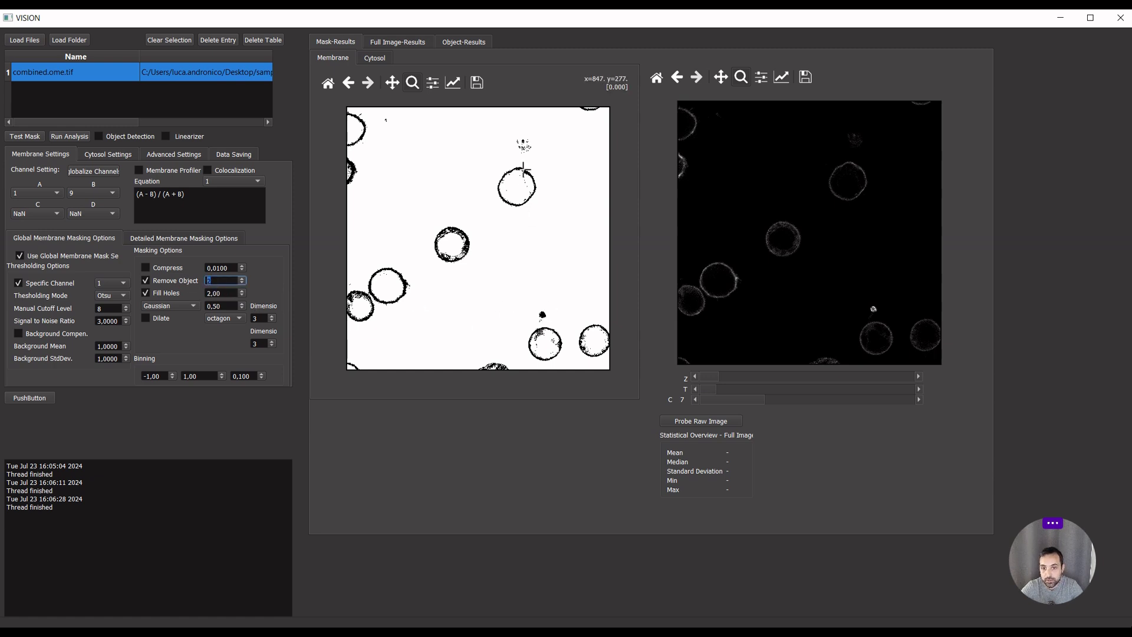
left_click(18, 137)
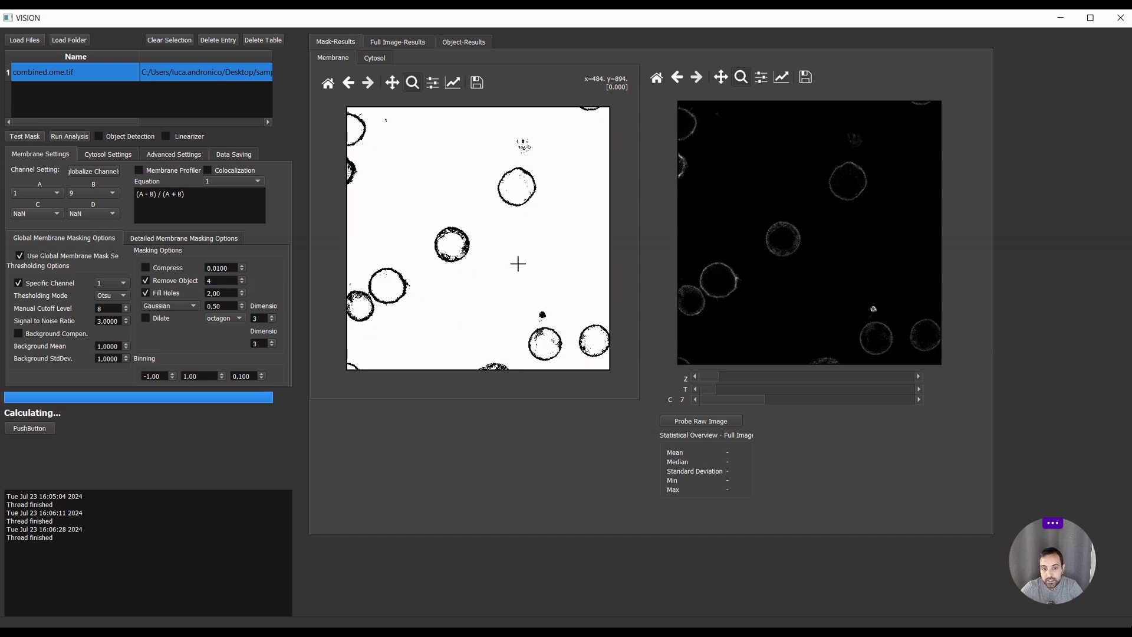
left_click_drag(420, 212, 506, 299)
left_click_drag(406, 153, 478, 222)
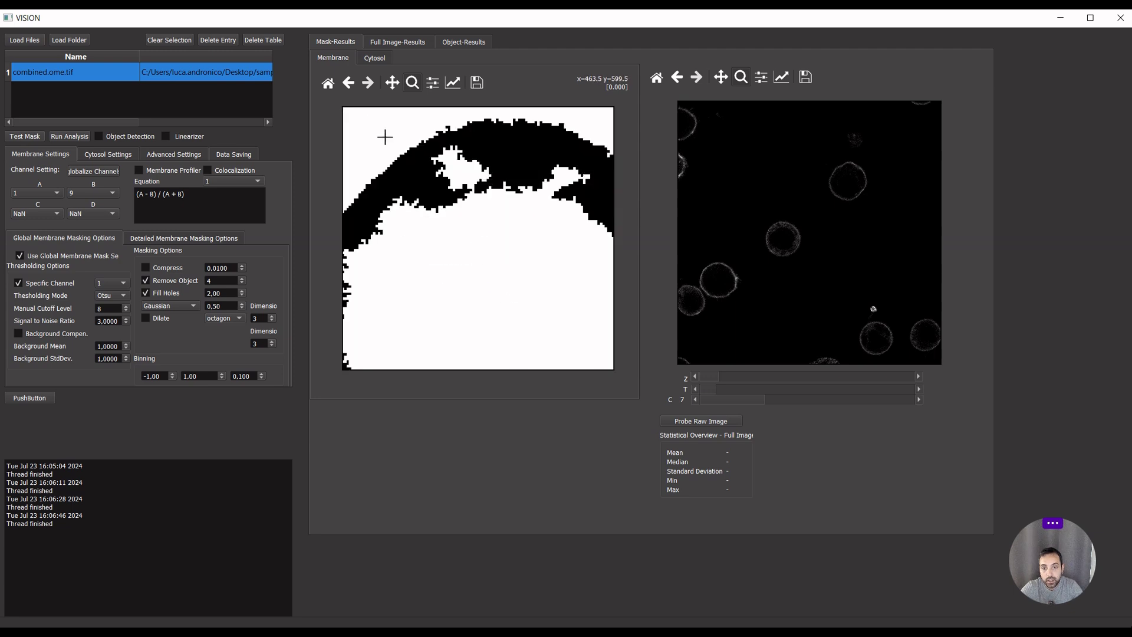
left_click(328, 82)
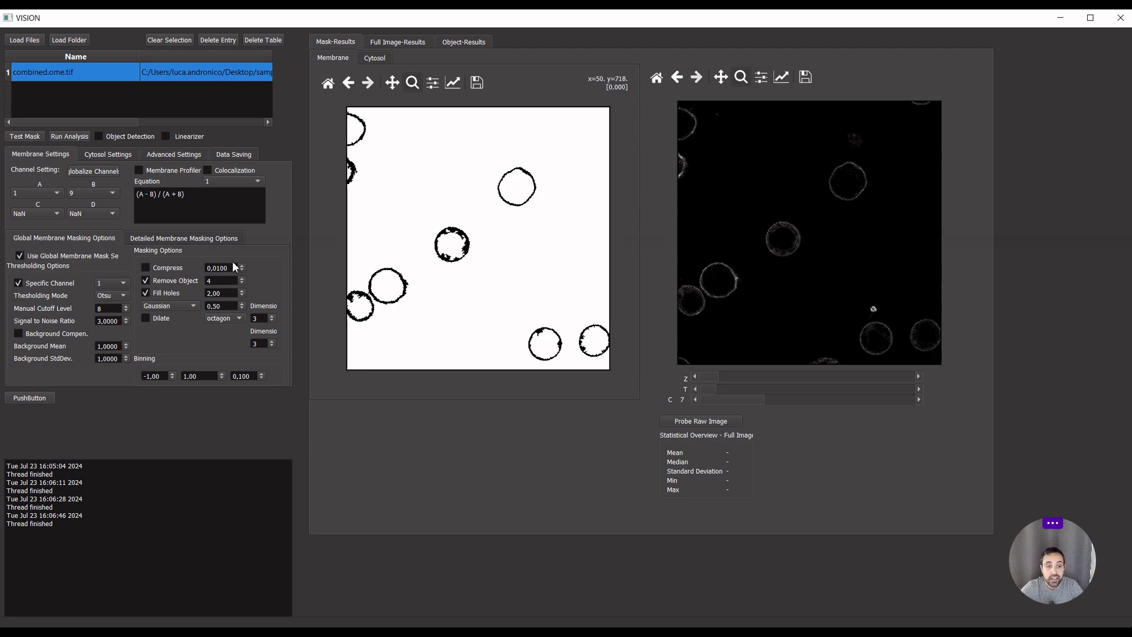
Display channel 23 of the raw image and lower its maximum display value to reveal the faint cytosol signal
left_click_drag(757, 401, 932, 395)
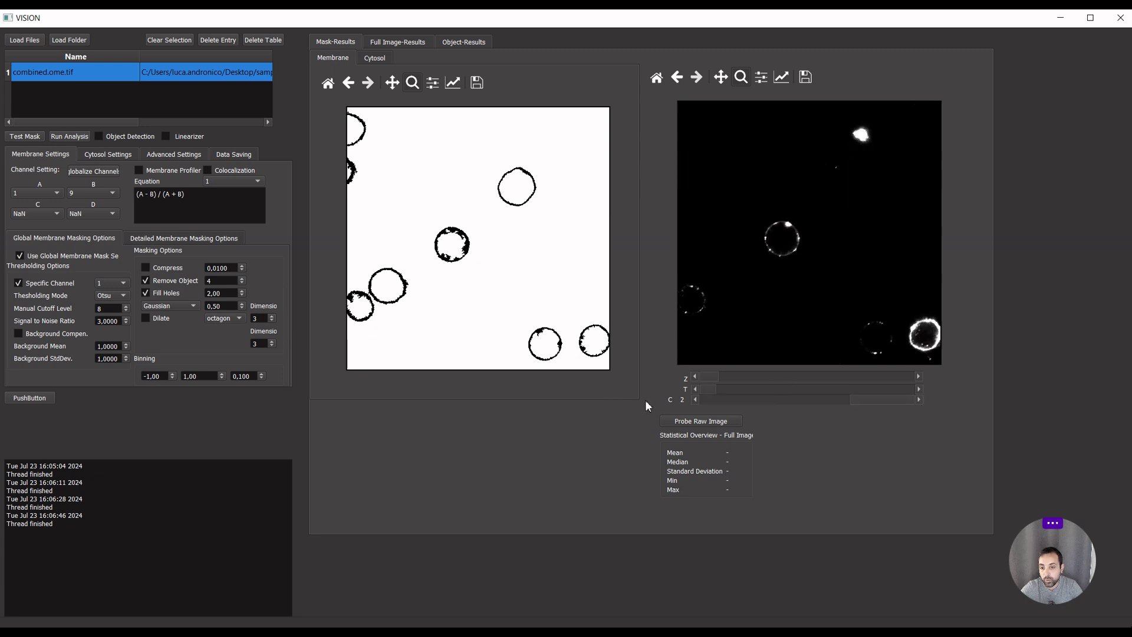
left_click(695, 399)
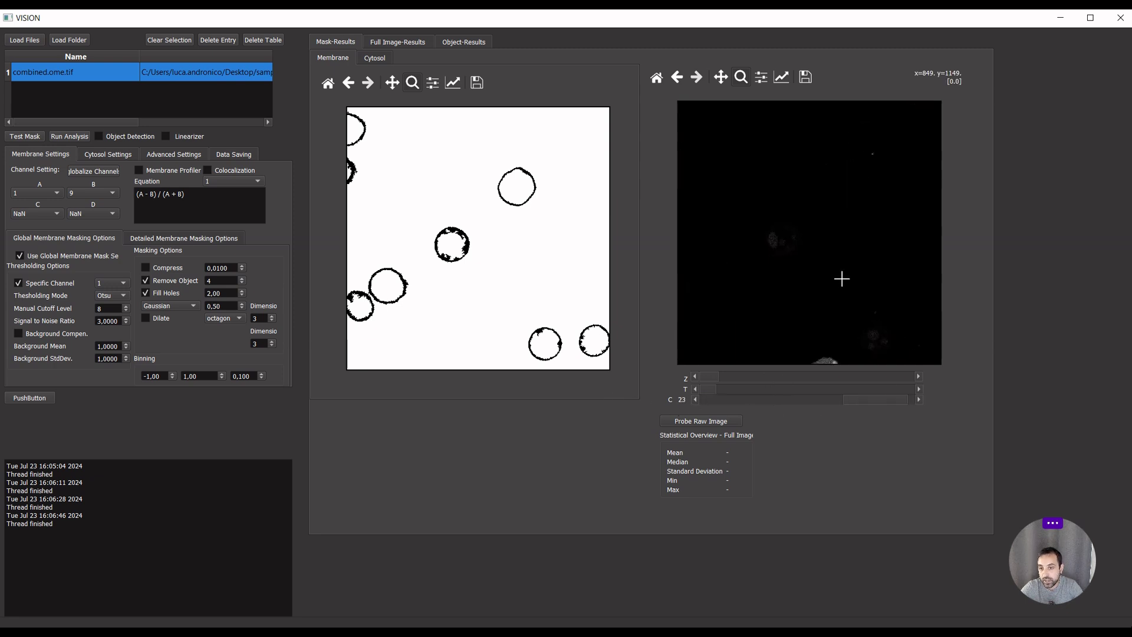
left_click(782, 78)
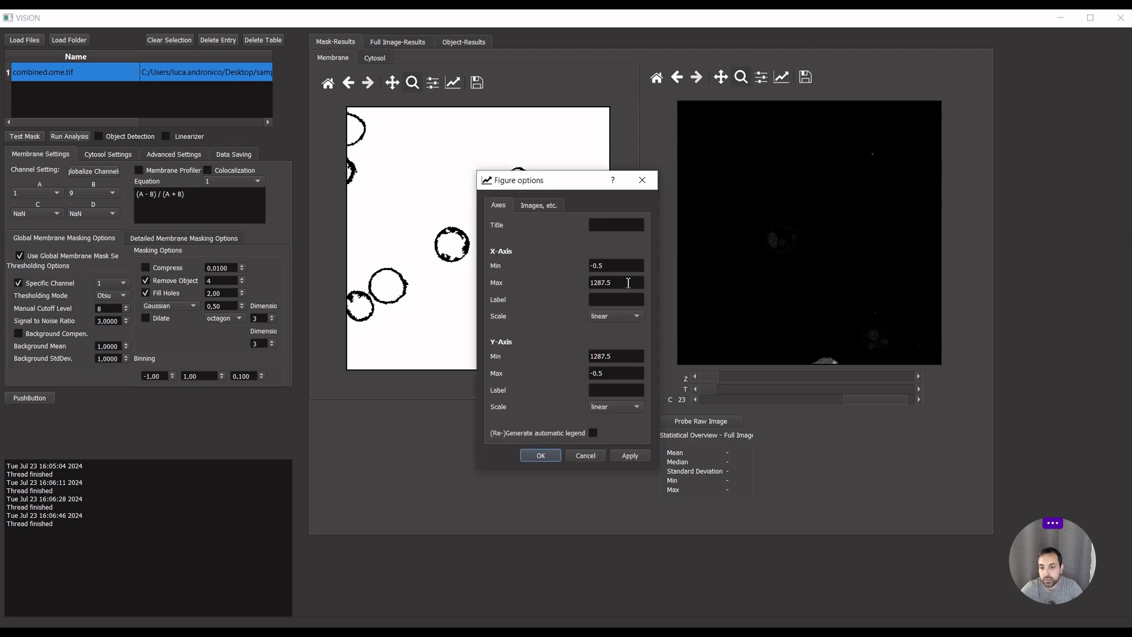
left_click(533, 206)
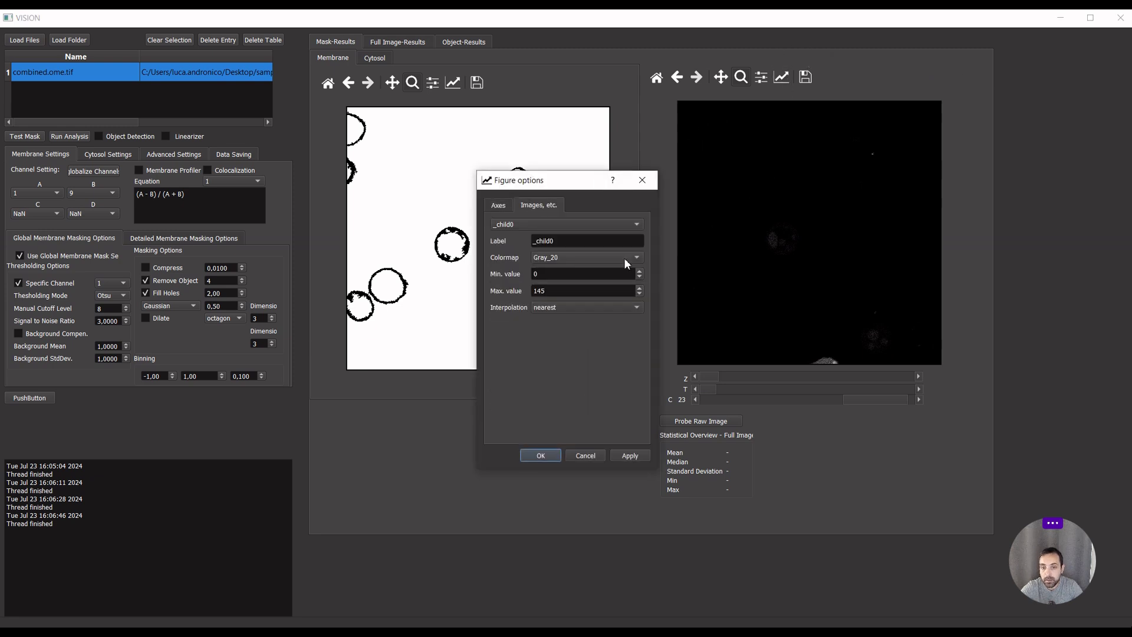
left_click(561, 291)
left_click_drag(558, 293, 517, 292)
left_click(626, 455)
left_click(550, 457)
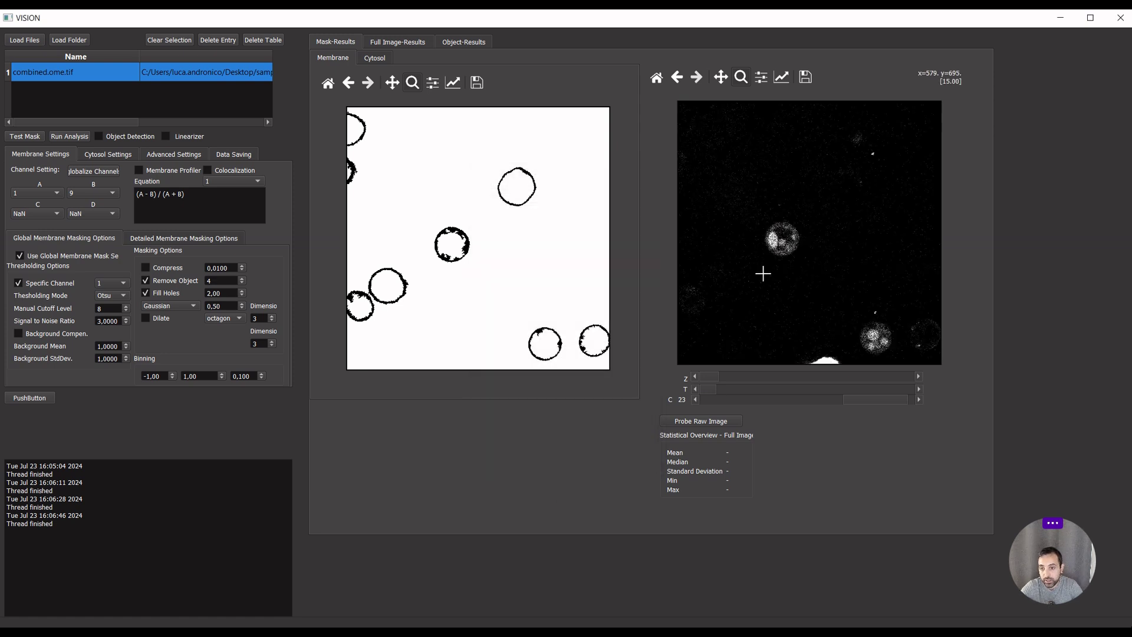
Enable cytosol measurement with channel A set to 23 and the equation reduced to A
left_click(117, 161)
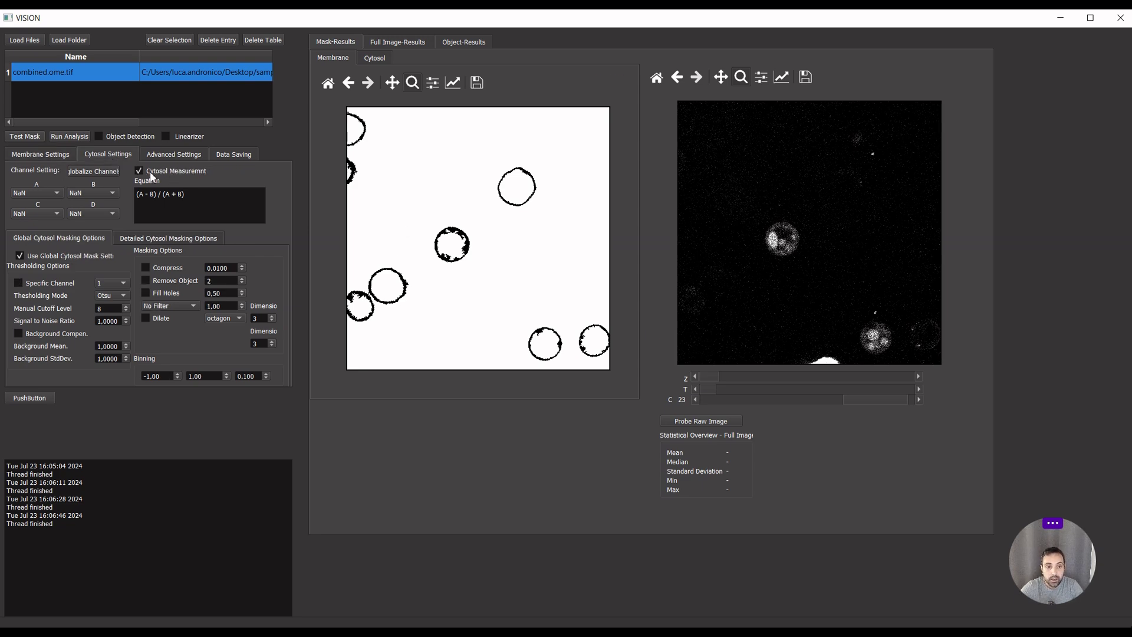
left_click(36, 194)
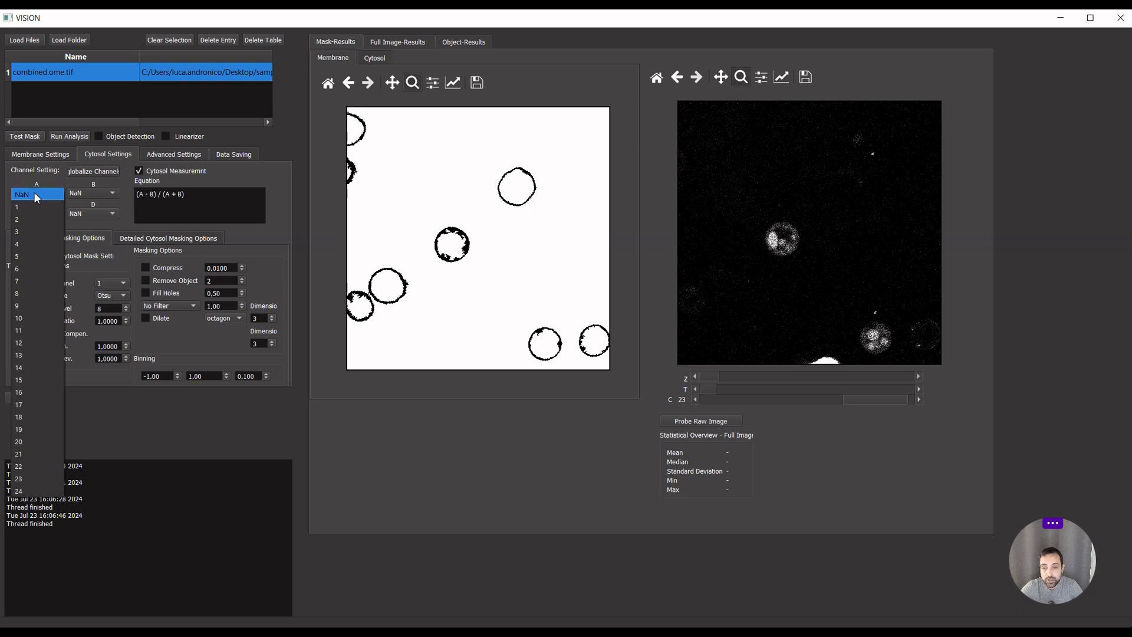
left_click(36, 478)
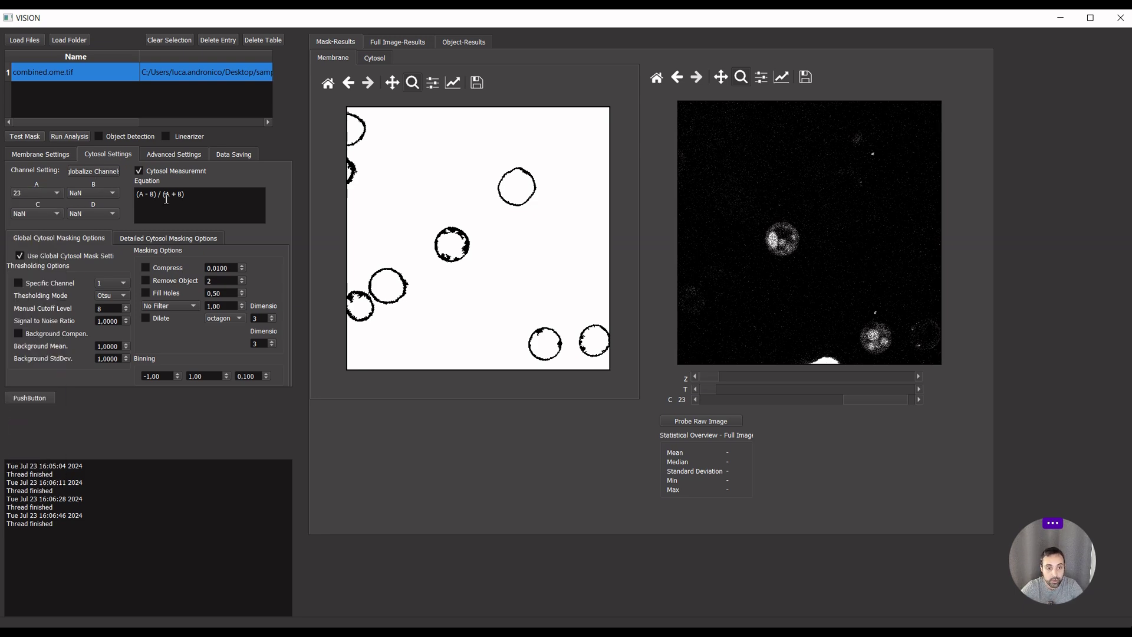
key("ctrl+a")
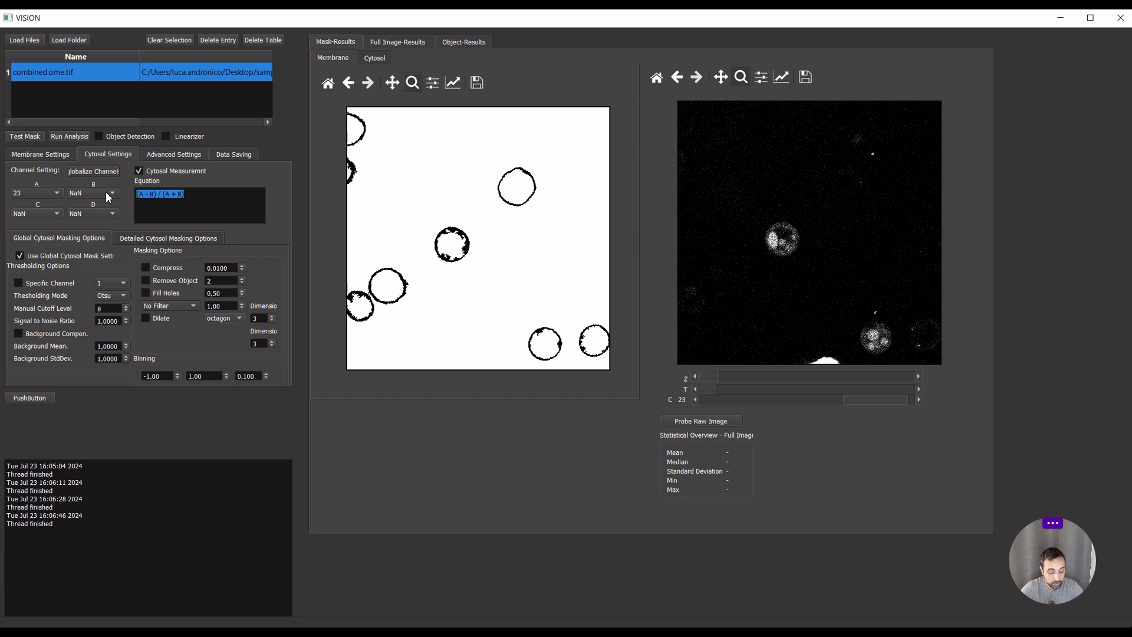
type("A")
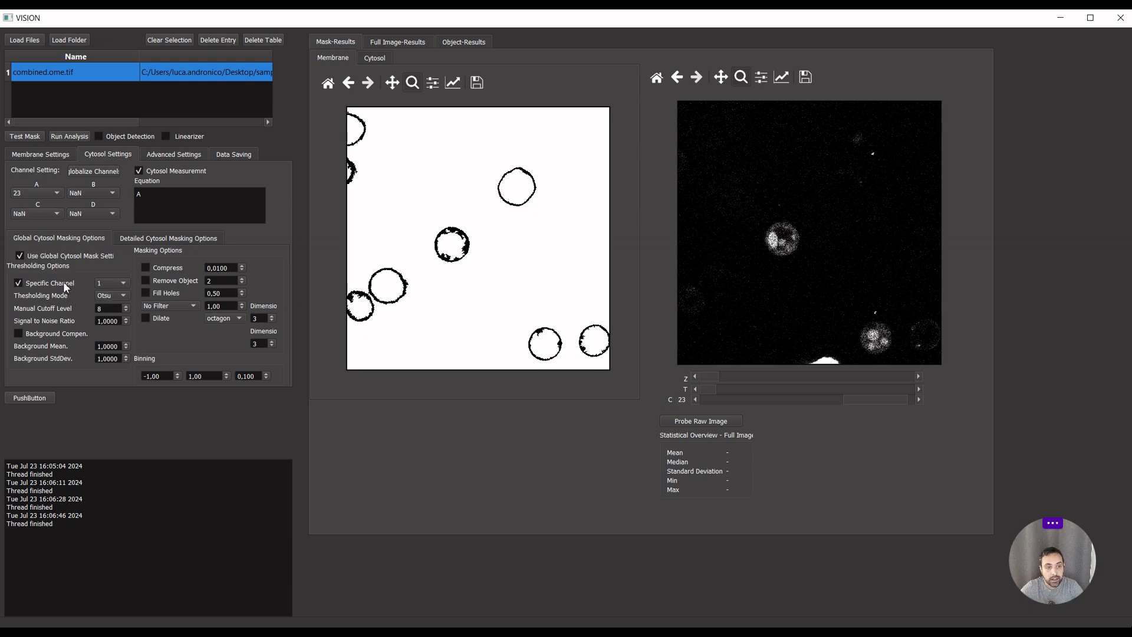
Restrict cytosol thresholding to specific channel 23, test the mask and show the cytosol mask result
left_click(113, 285)
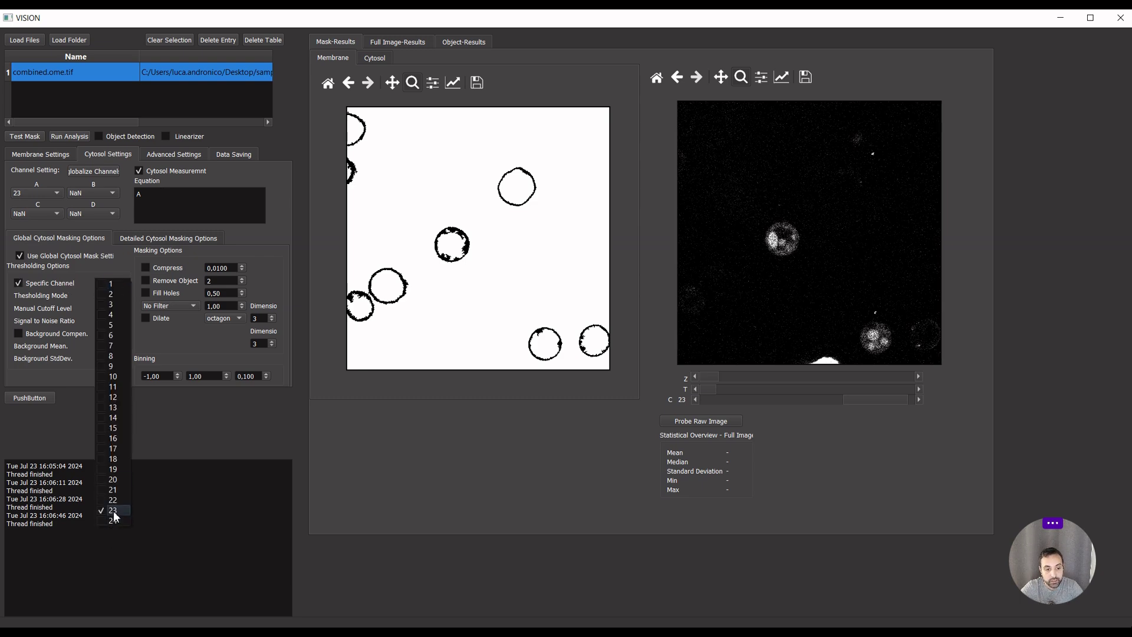
left_click(180, 342)
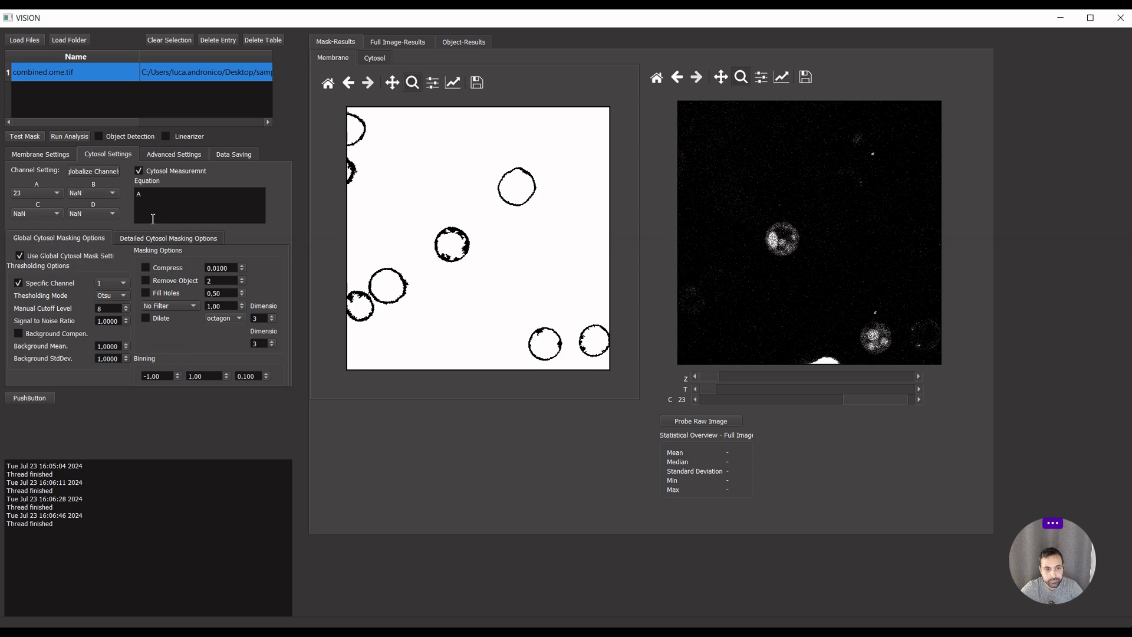
left_click(32, 139)
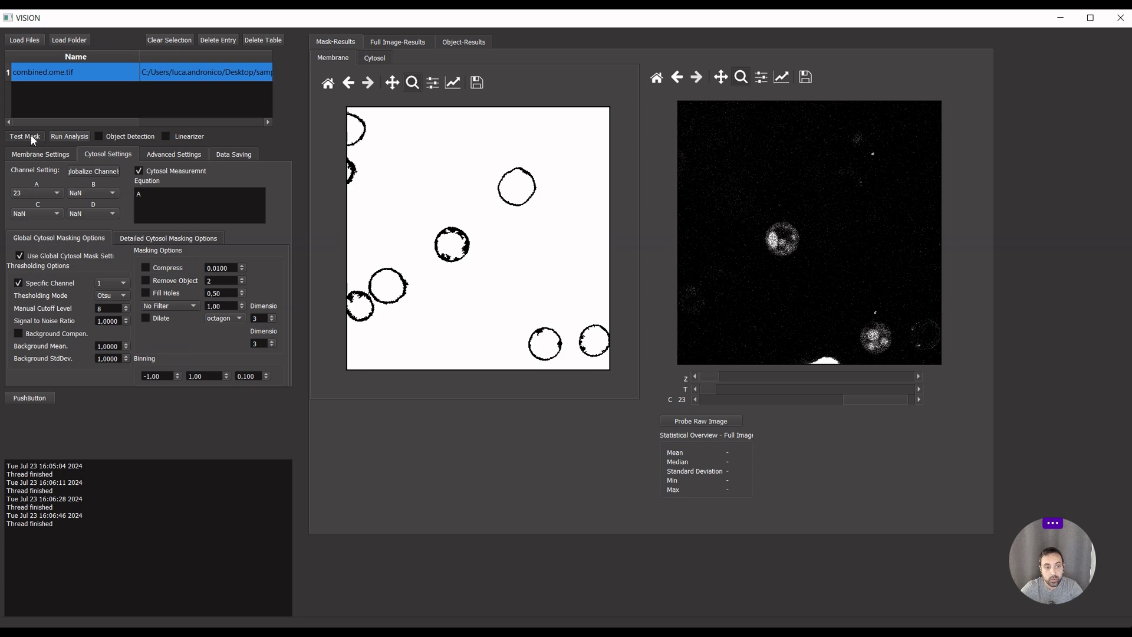
left_click(375, 59)
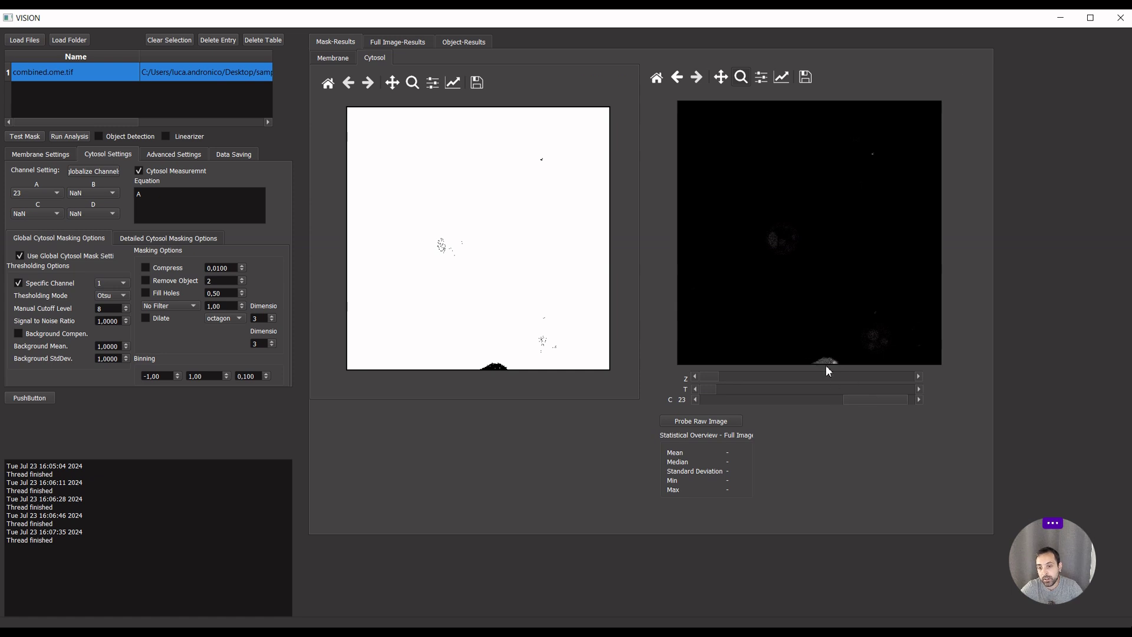
Switch cytosol thresholding to manual with a cutoff level of 5 and retest the mask
left_click(104, 296)
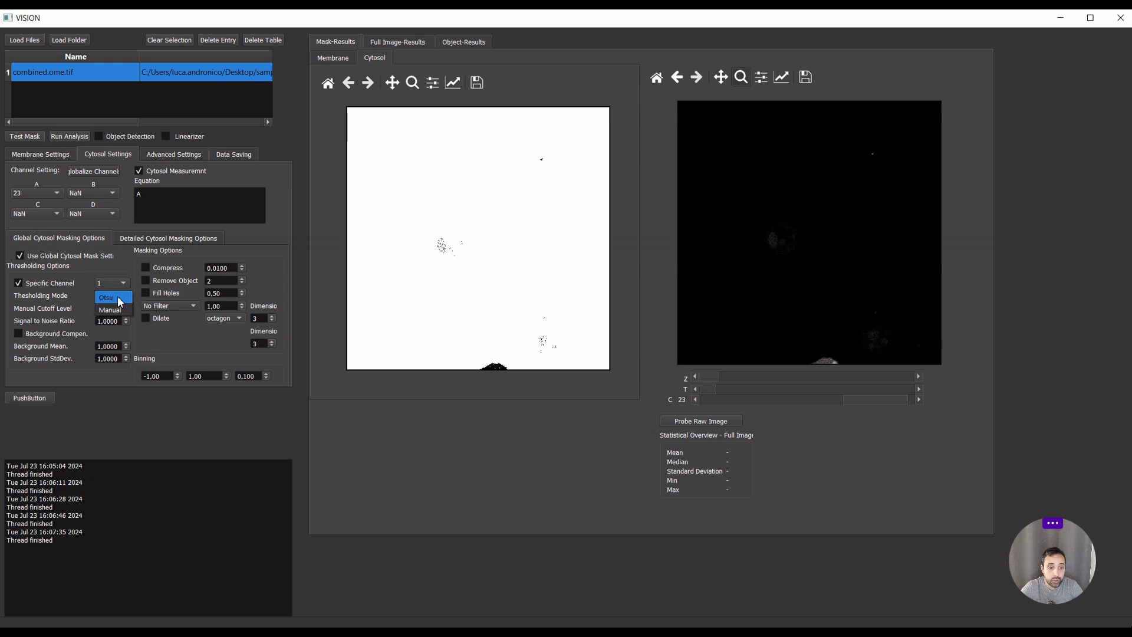
left_click(113, 309)
double_click(108, 309)
type("5")
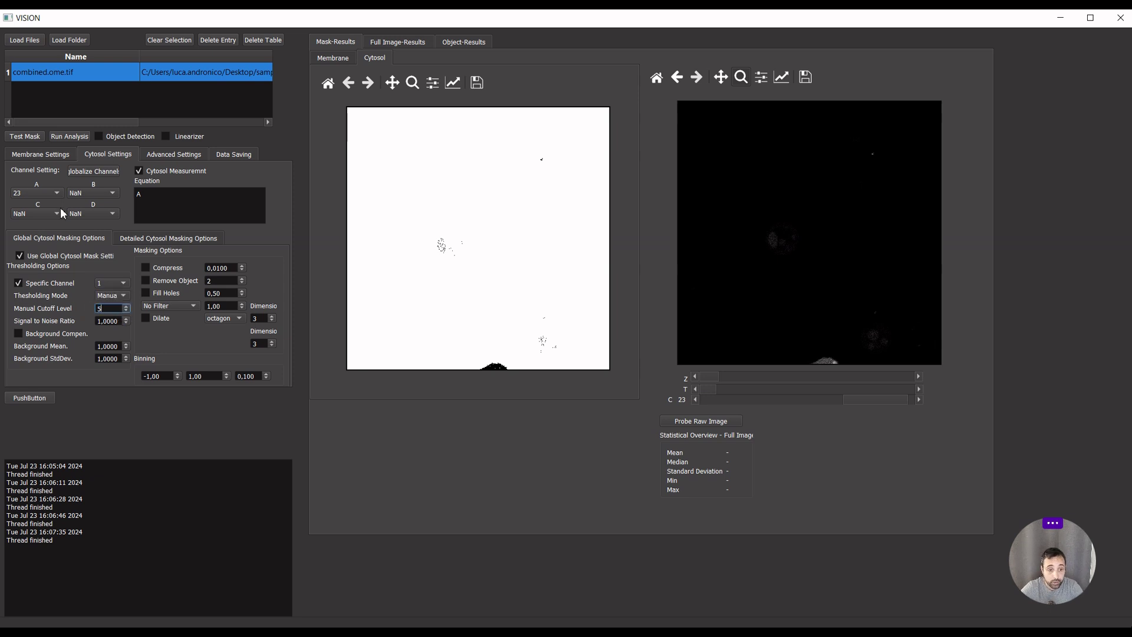
left_click(36, 139)
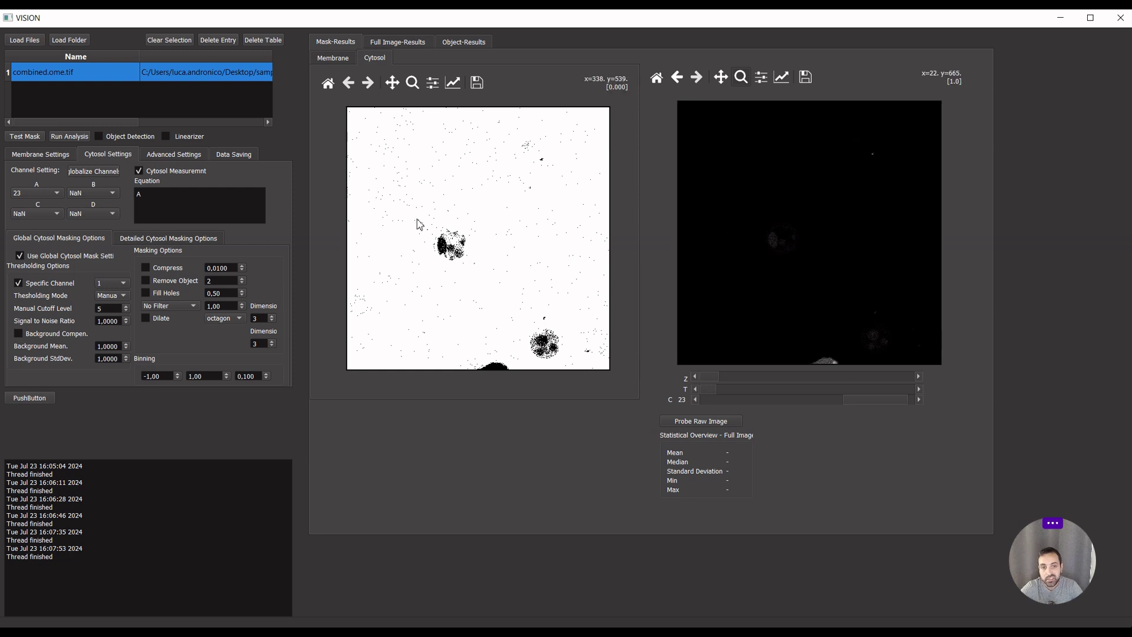
Enable Remove Object at 1 for the cytosol, retest the mask, and compare the membrane and cytosol masks
left_click(177, 281)
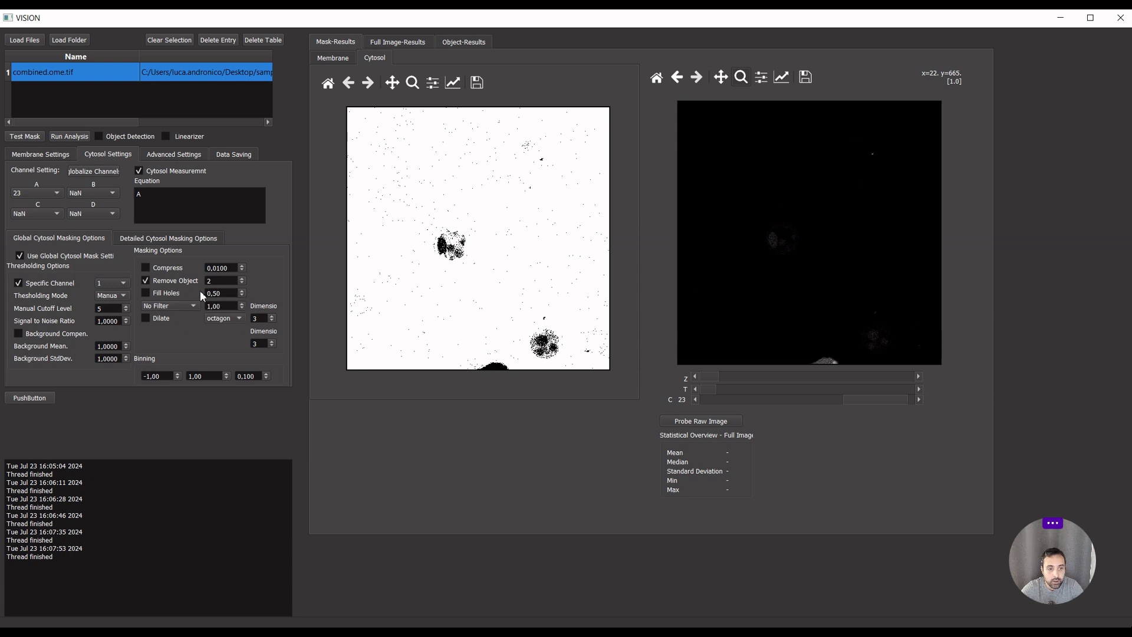
double_click(224, 281)
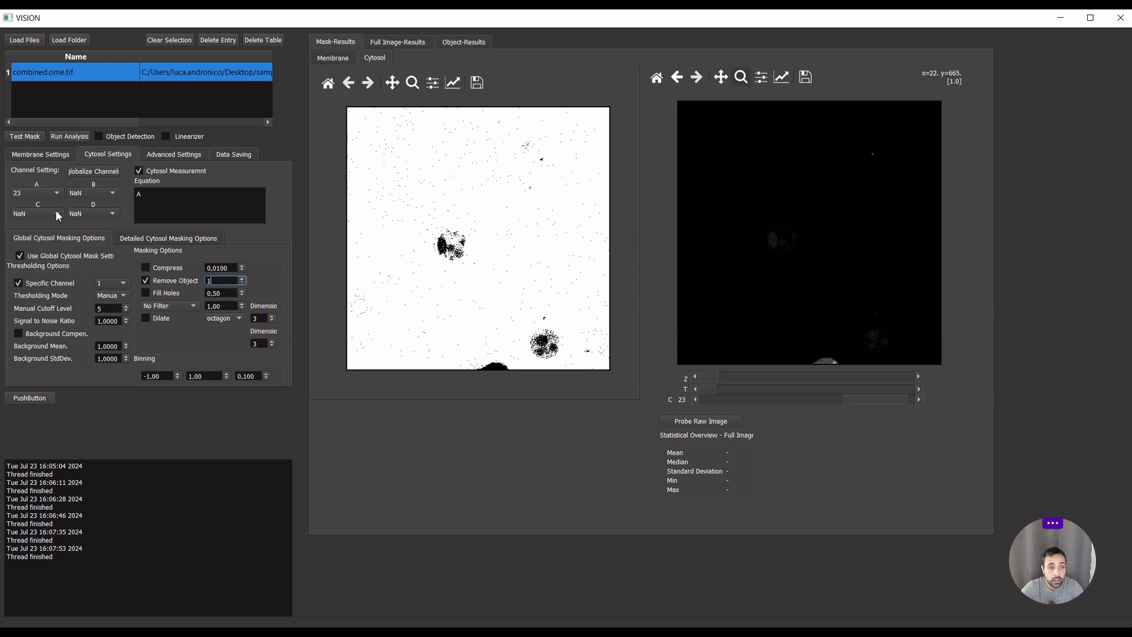
left_click(23, 137)
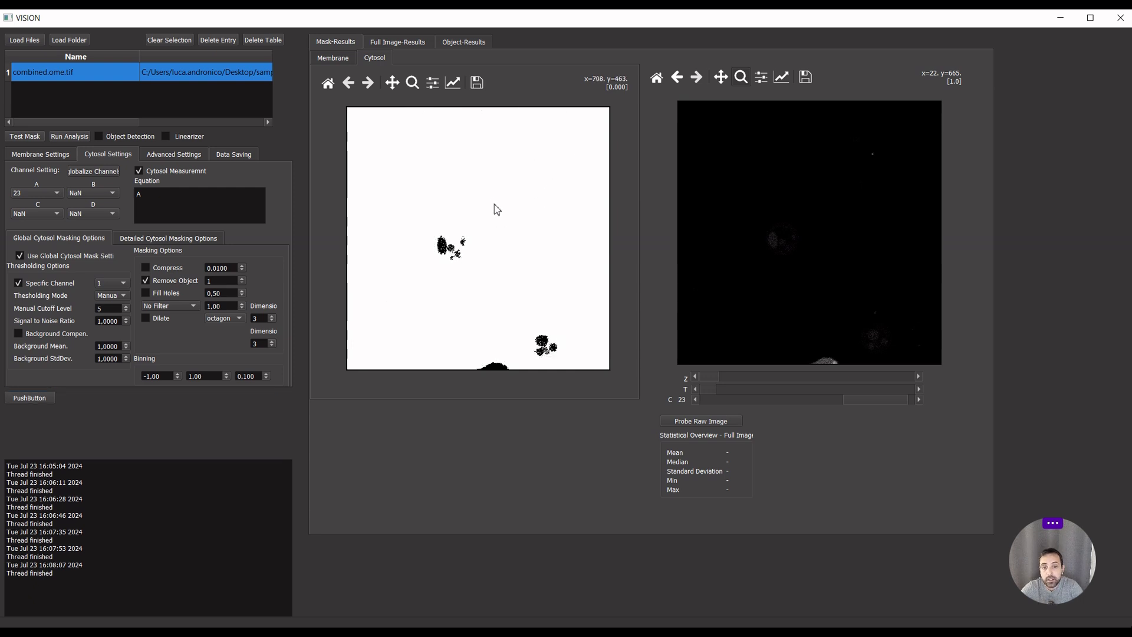
left_click(335, 59)
left_click(376, 59)
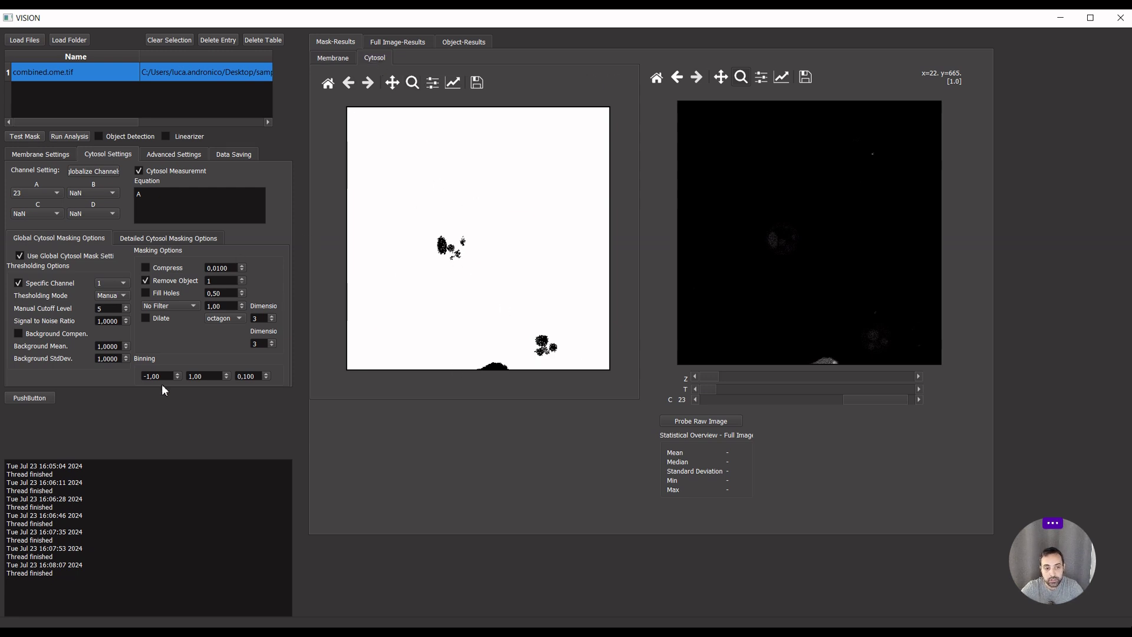
Set the cytosol binning to a minimum of 0,10, a maximum of 60,00 and a bin width of 0,200
left_click_drag(166, 377, 130, 384)
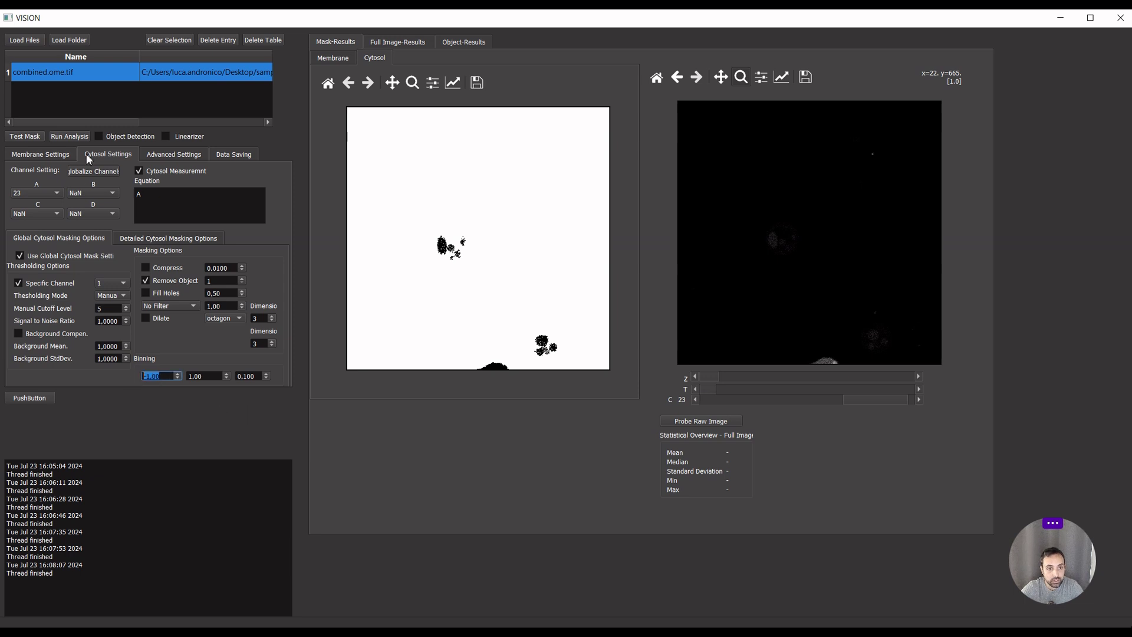
type("0,10")
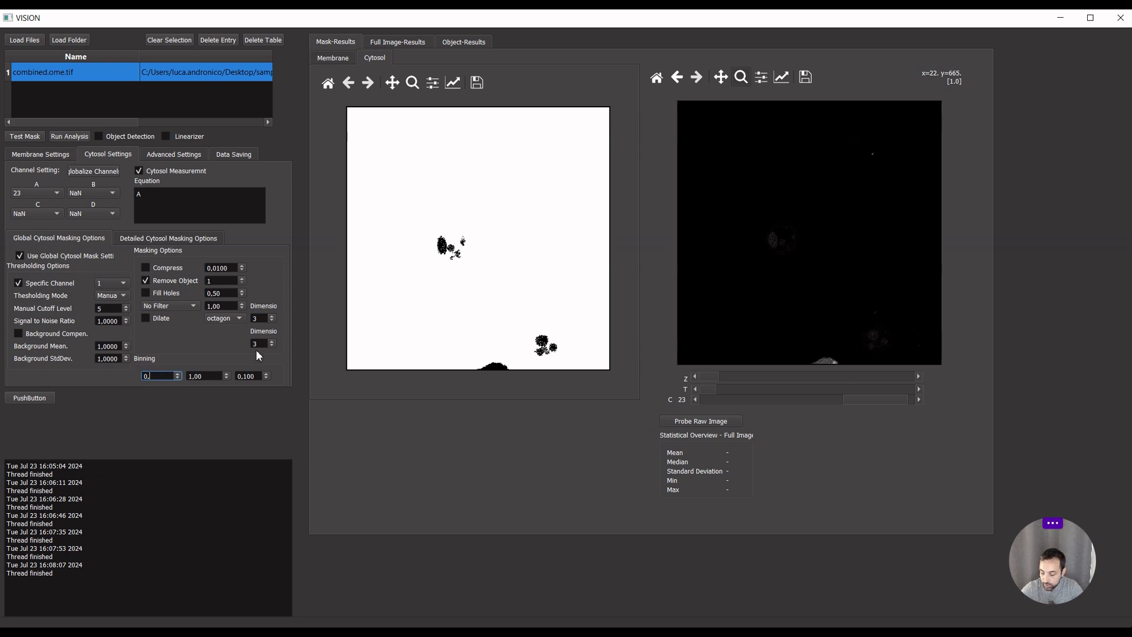
left_click(208, 376)
left_click_drag(207, 376, 173, 373)
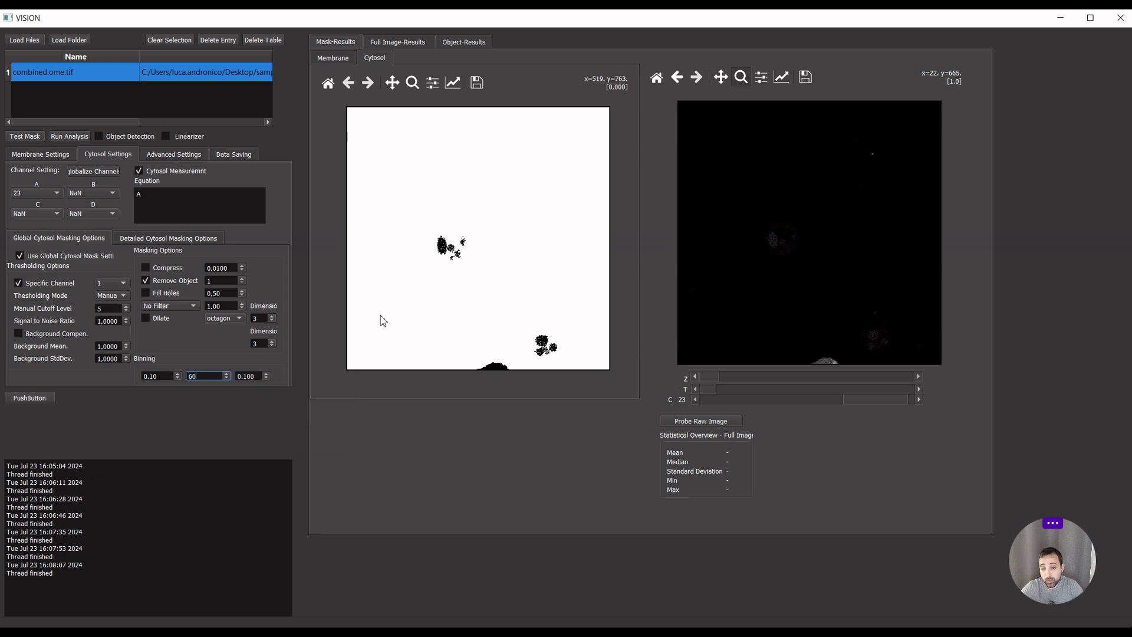
key("Tab")
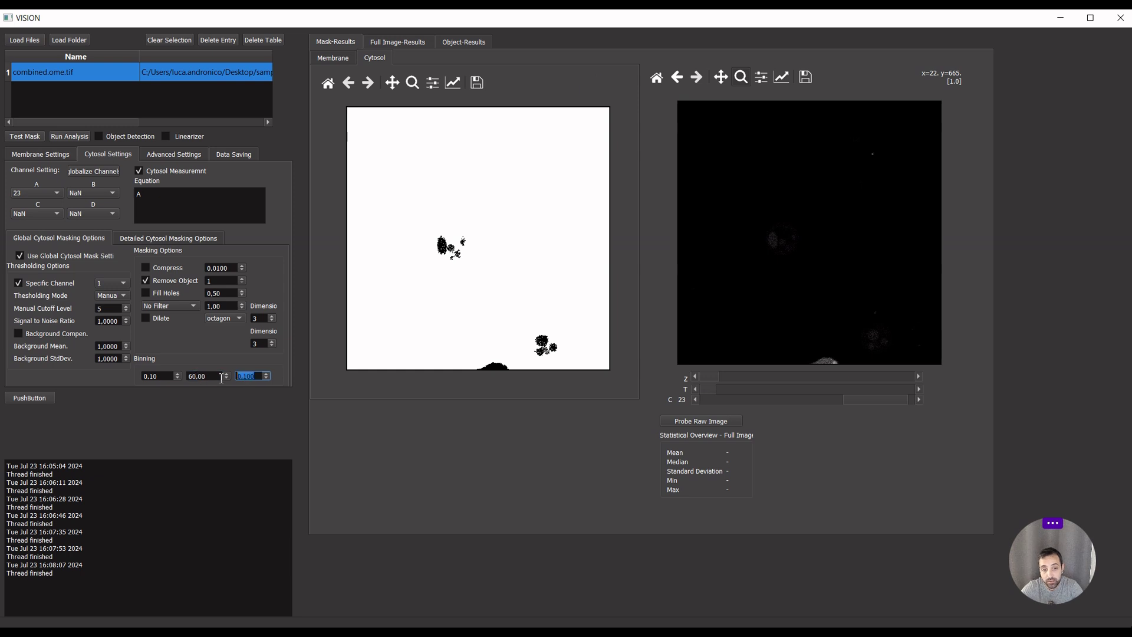
type("0,")
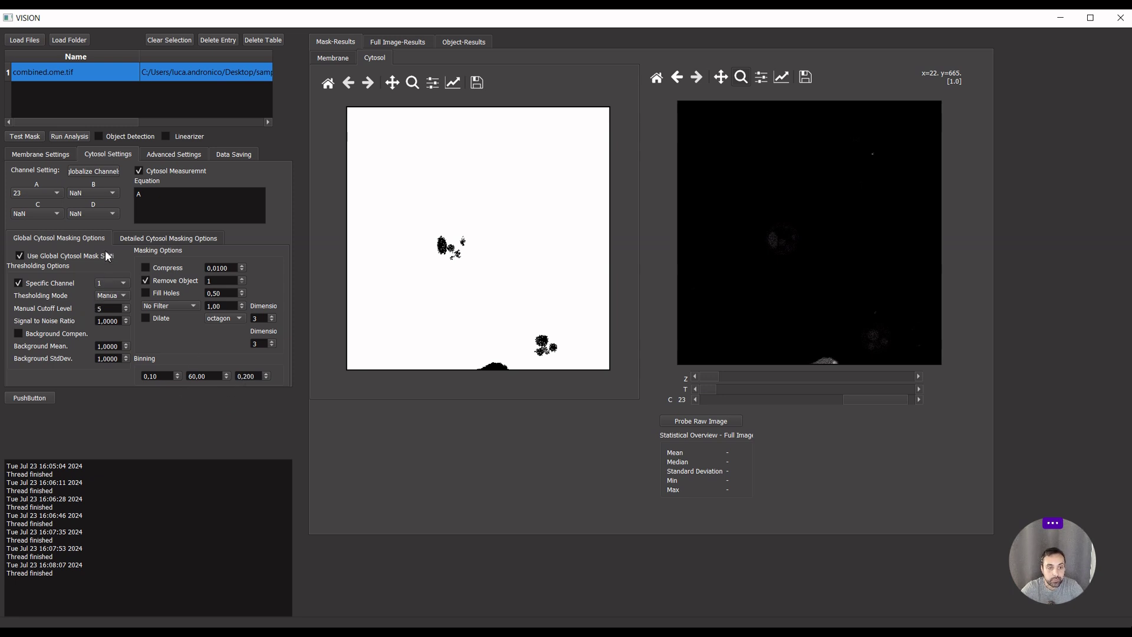
Enable object detection and membrane colocalization with channel 24, and display channel 24 of the raw image
left_click(69, 151)
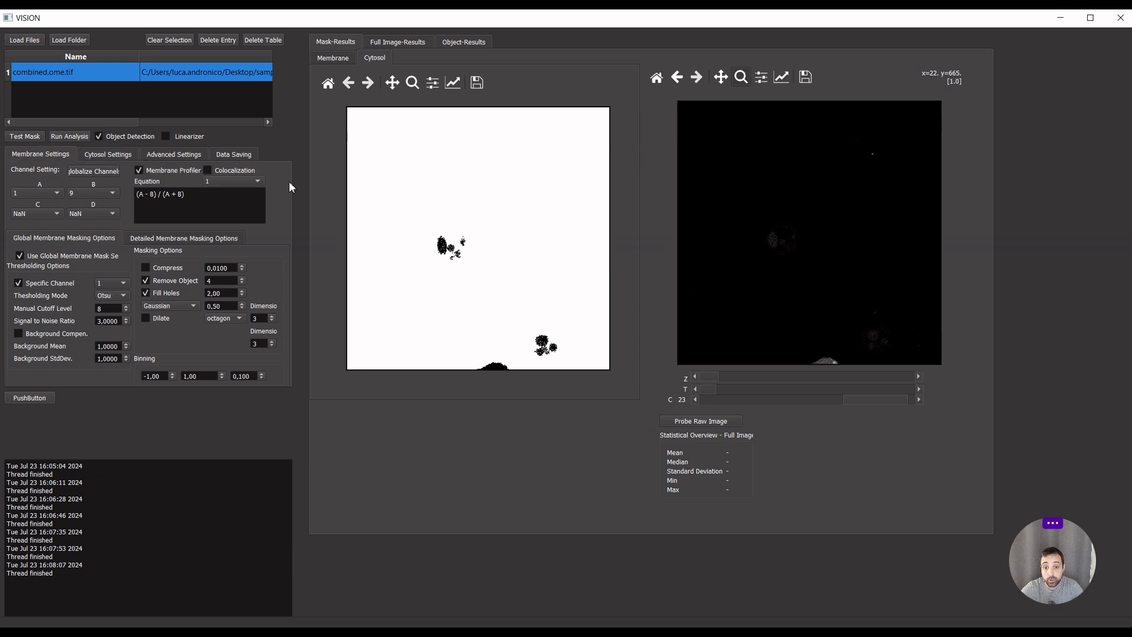
left_click(239, 171)
left_click(235, 183)
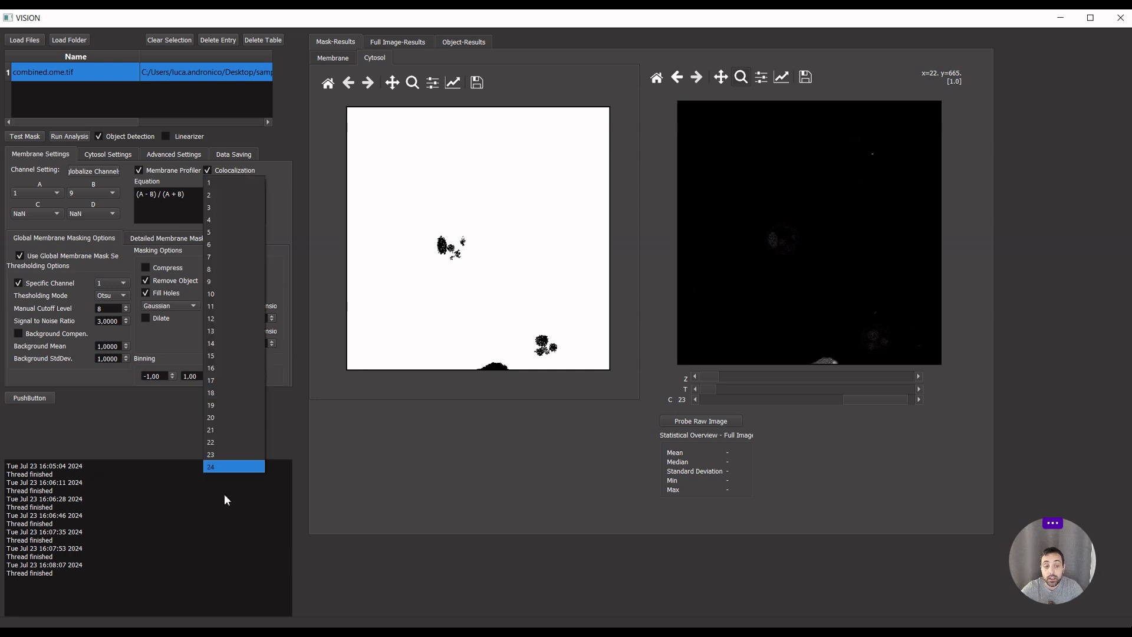
left_click(226, 467)
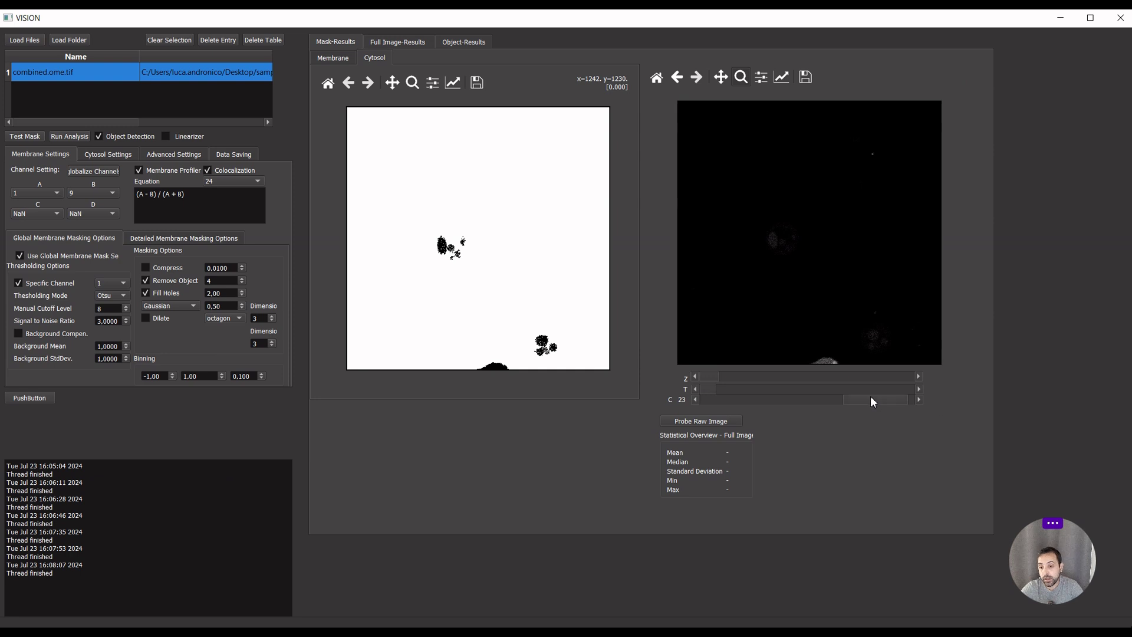
left_click_drag(866, 401, 914, 398)
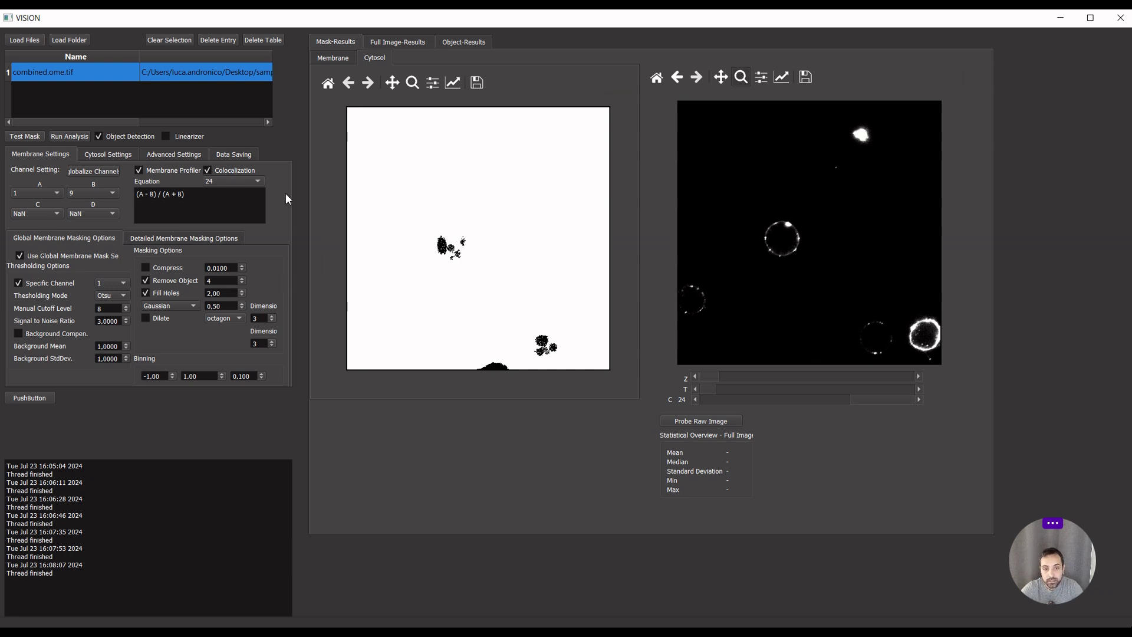
Run the analysis on combined.ome.tif and show the object results
left_click(73, 137)
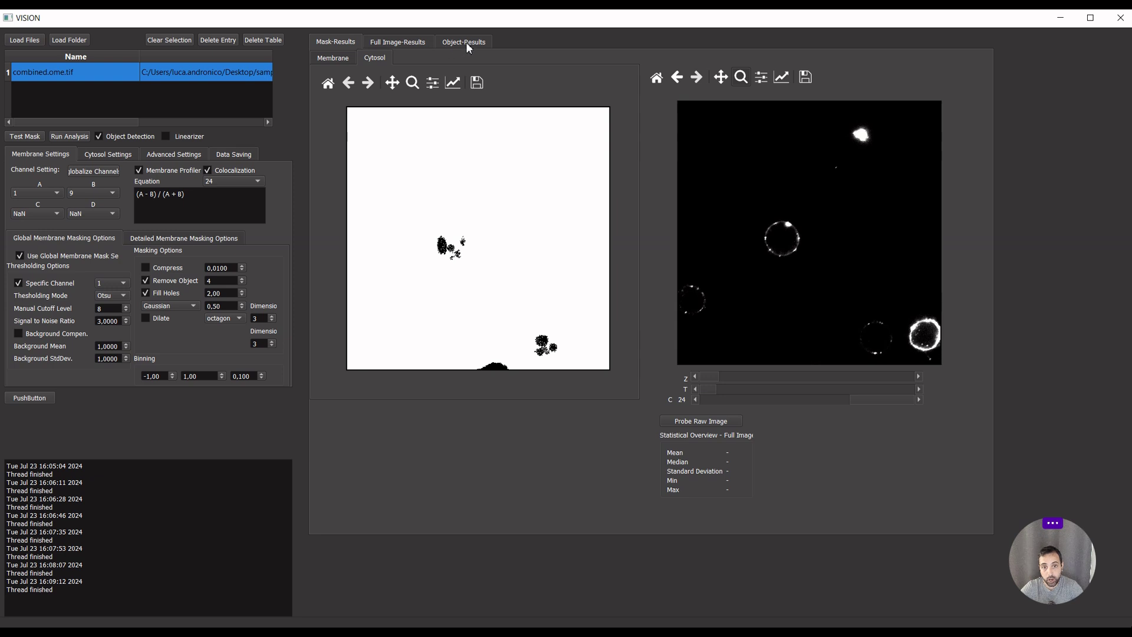
left_click(485, 41)
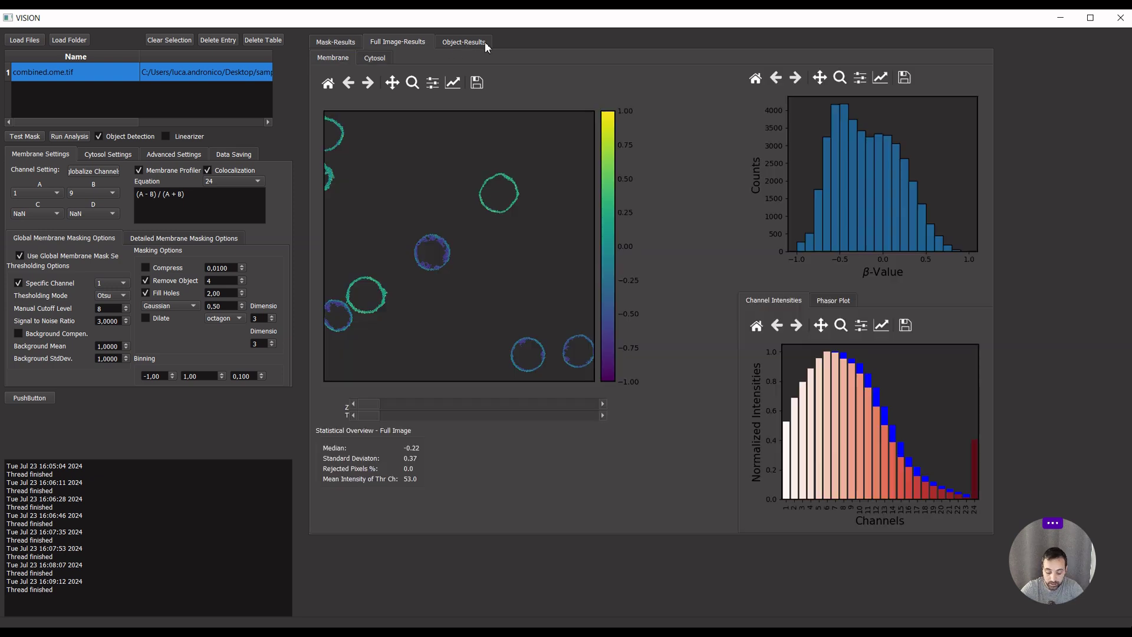
left_click(485, 41)
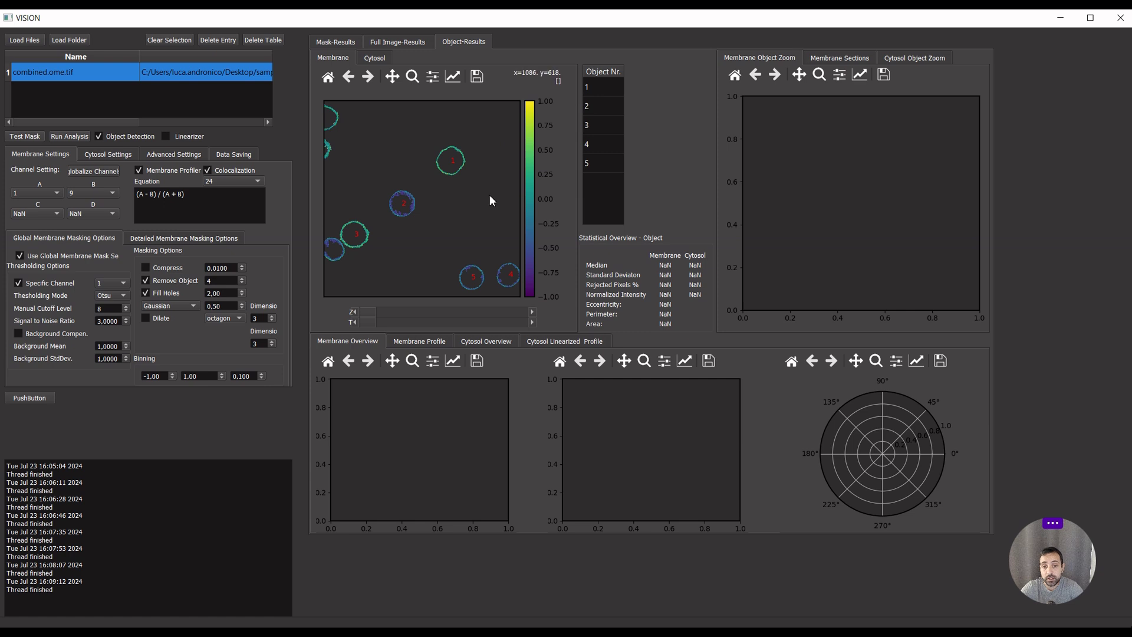
Inspect object 1's membrane overview, cytosol overview and membrane profile, checking back against the mask results
left_click(606, 88)
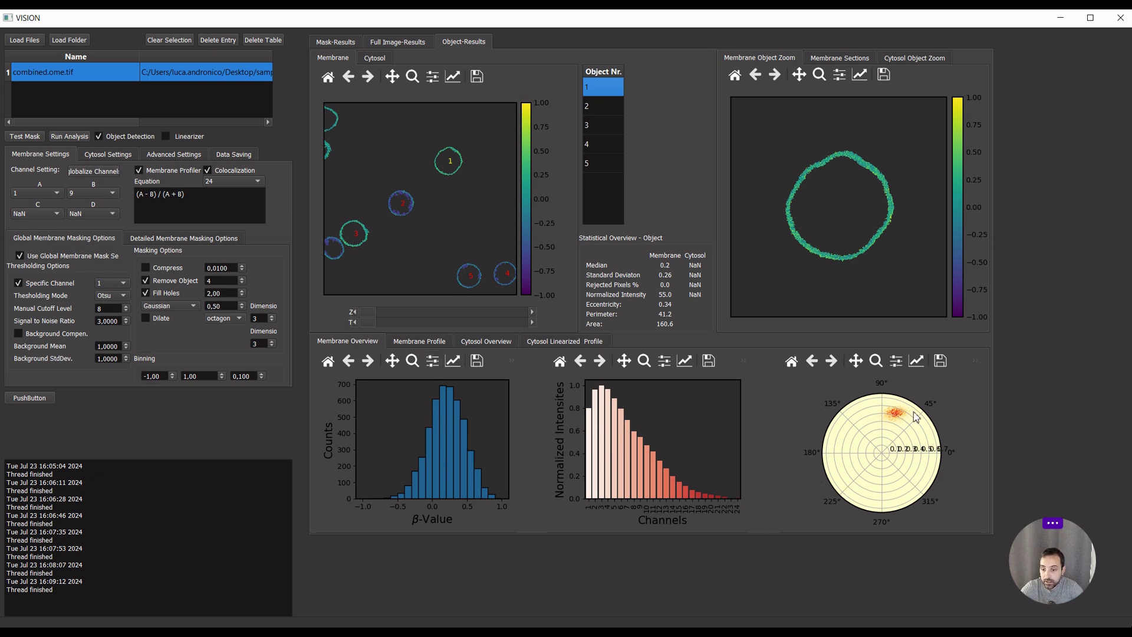
left_click(477, 344)
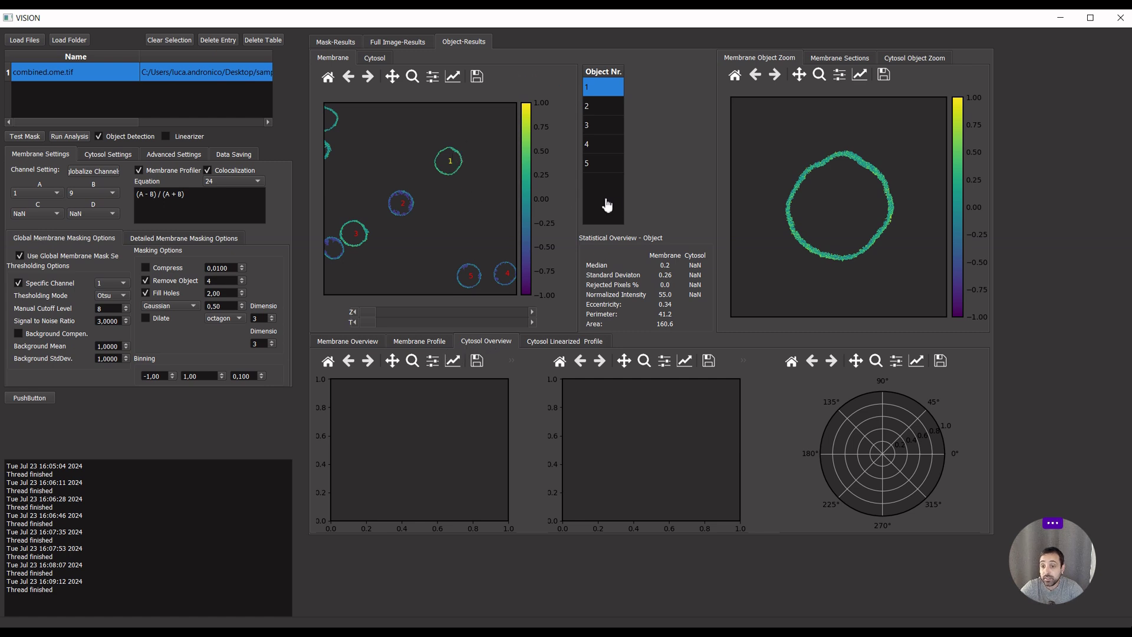
left_click(425, 340)
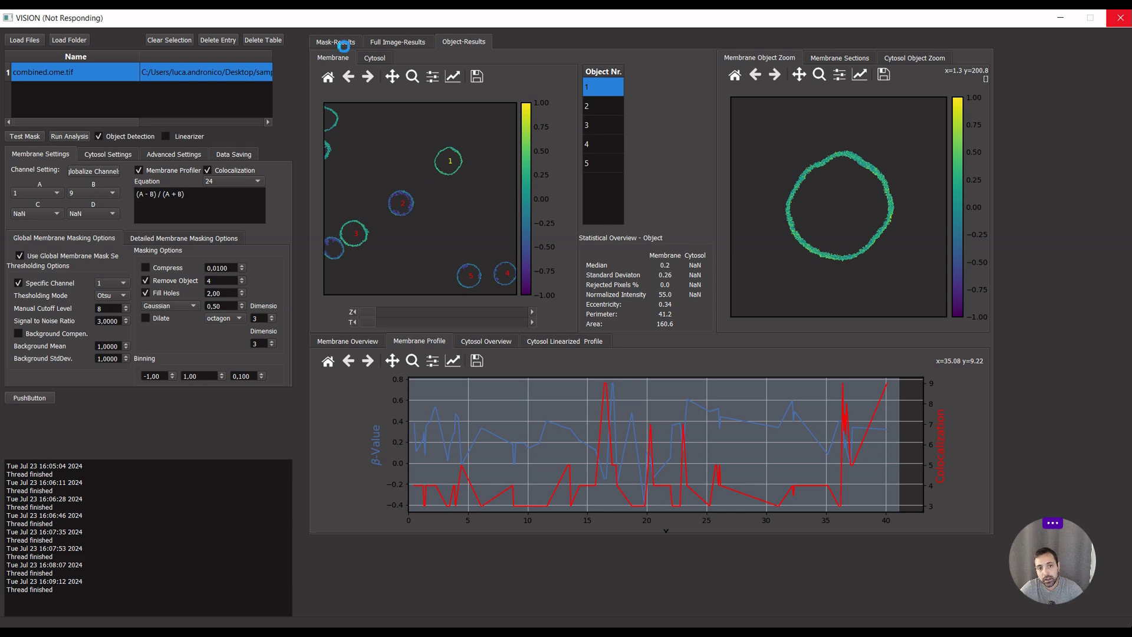
left_click(328, 43)
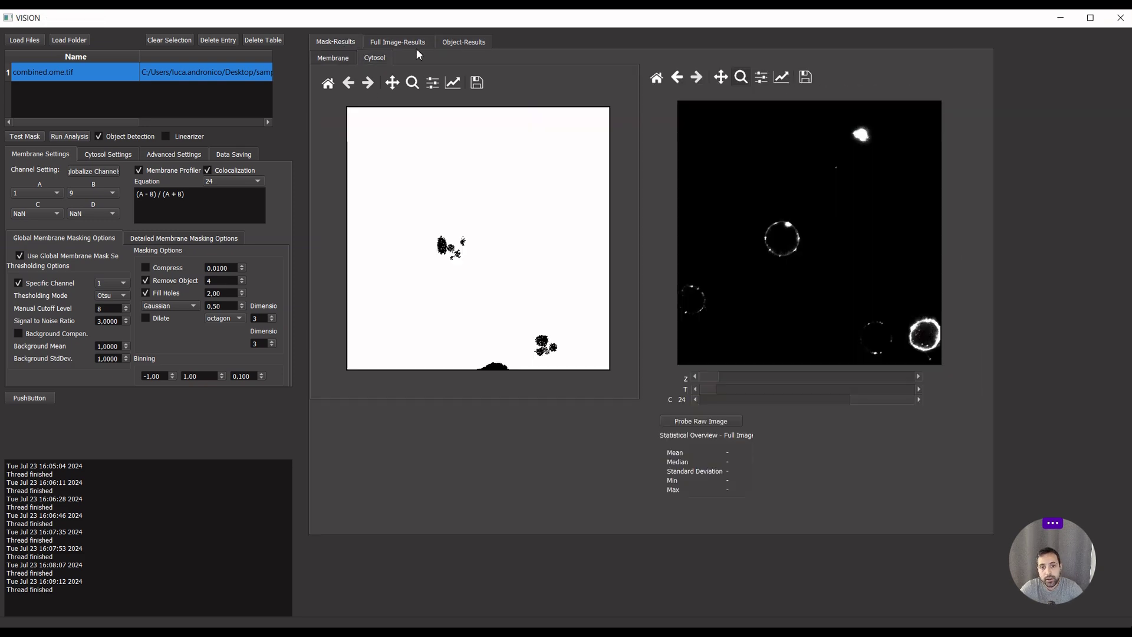
left_click(464, 42)
Switch to the sample images folder, open CEM_combined.jpg for reference and minimise the folder window
key("alt+Tab")
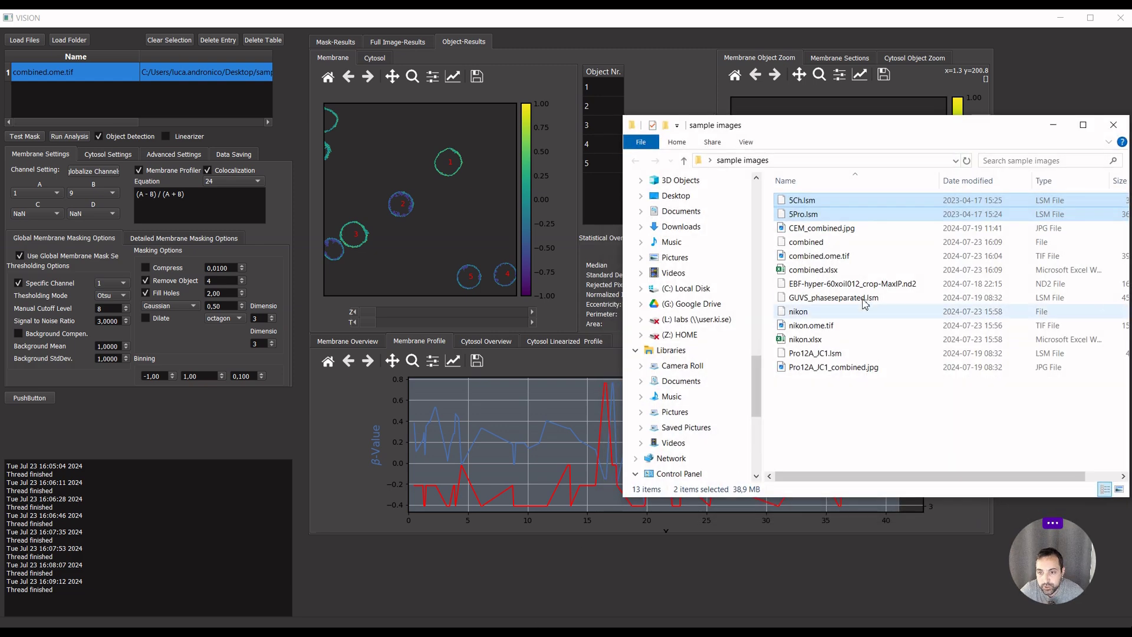
double_click(835, 231)
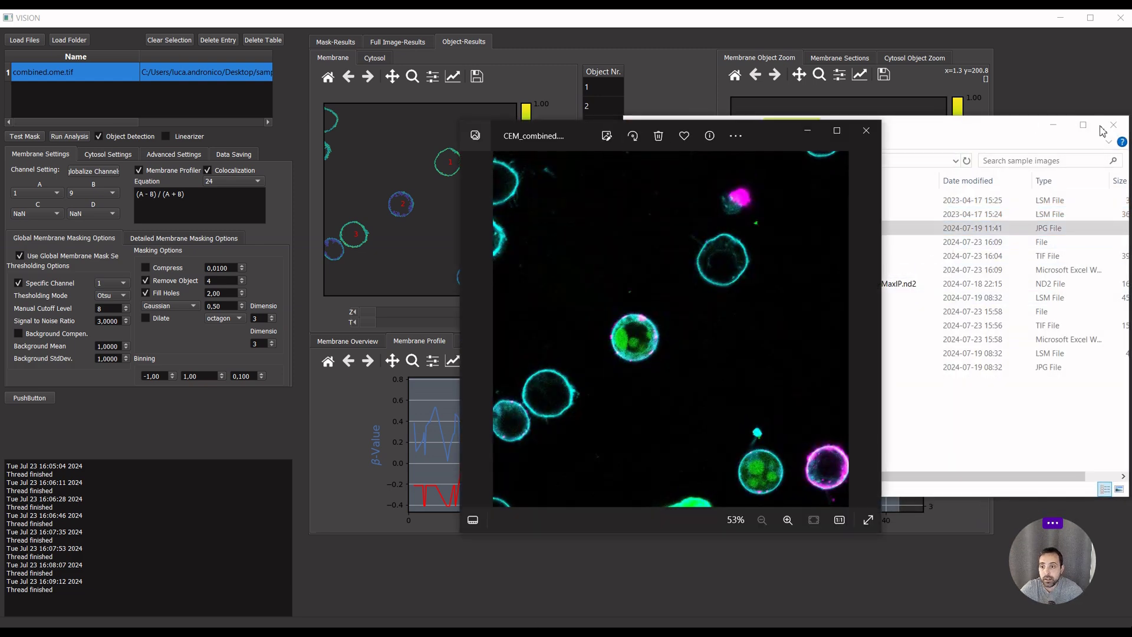
left_click(1053, 124)
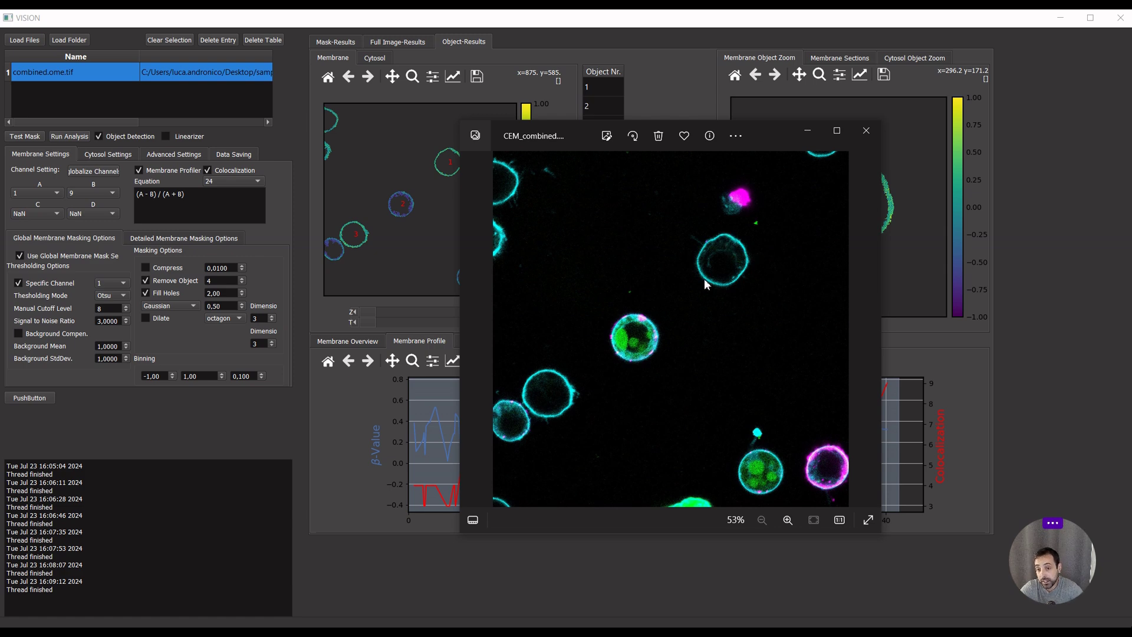
Return to VISION and display the membrane profile of object 2
left_click(922, 353)
left_click(594, 112)
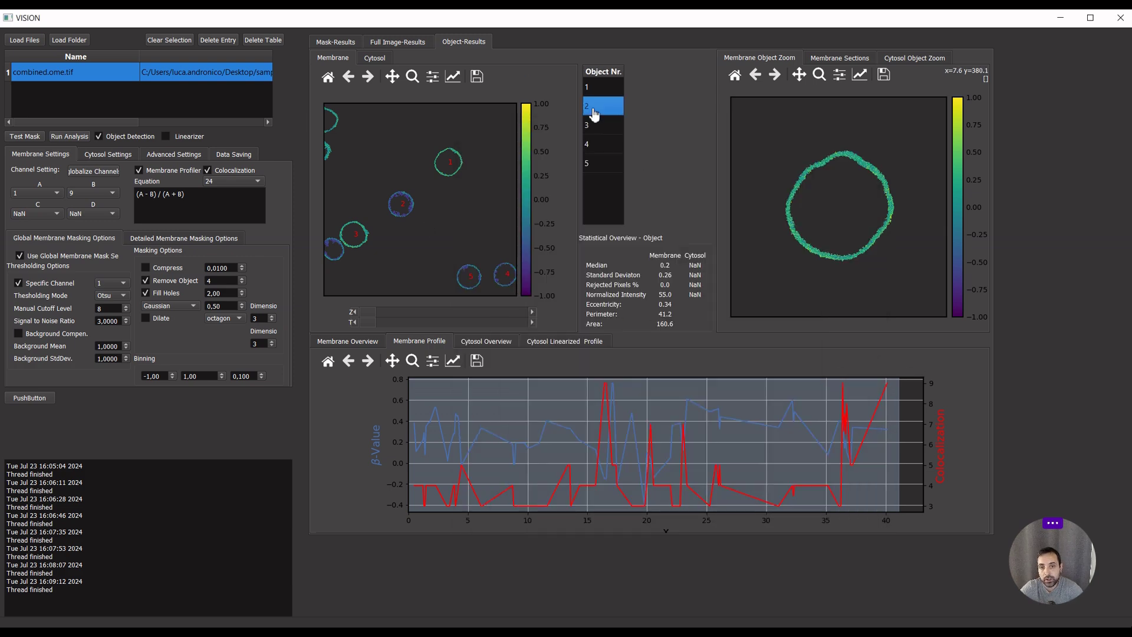
left_click(407, 213)
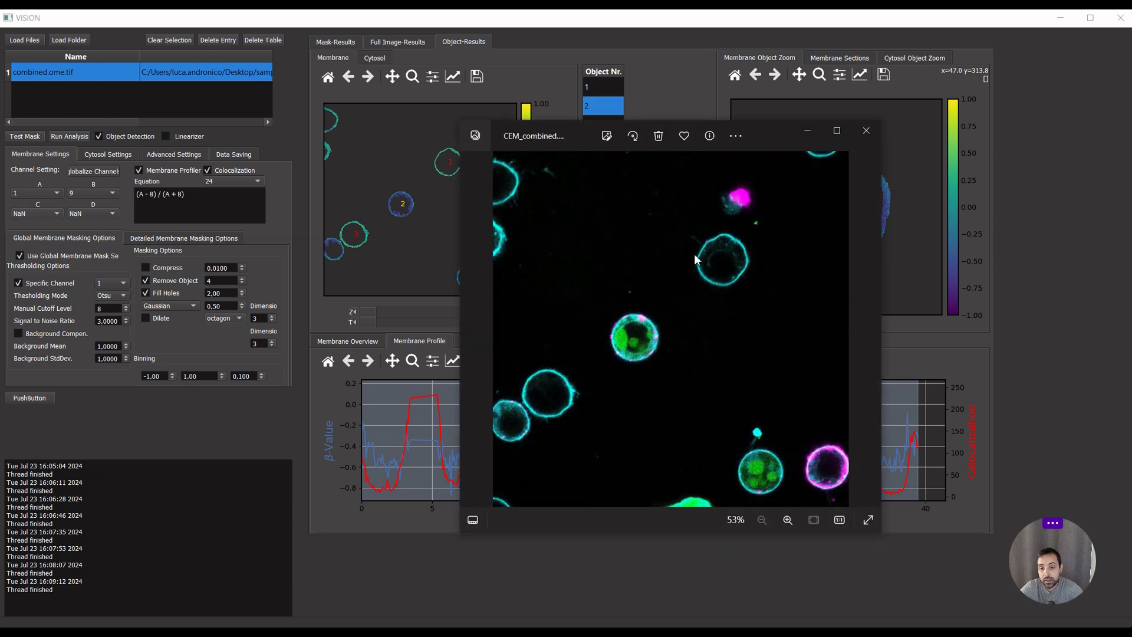
Enlarge the cell matching object 2 in CEM_combined.jpg to 235%, and return to VISION to show its cytosol object zoom
left_click_drag(754, 137, 936, 135)
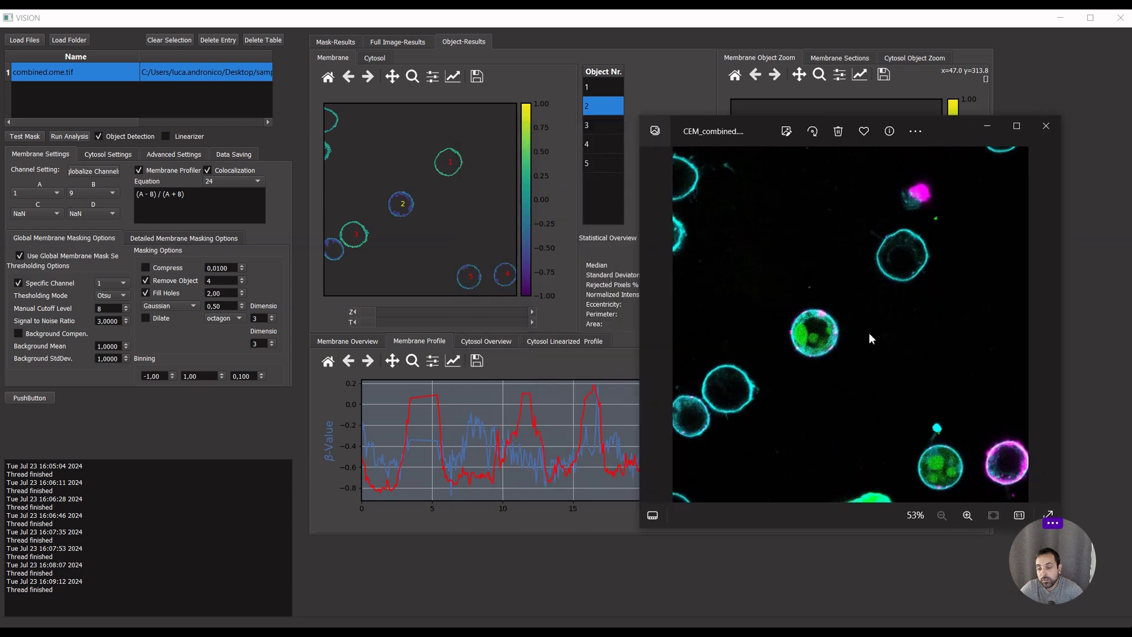
scroll(807, 342, "up", 8)
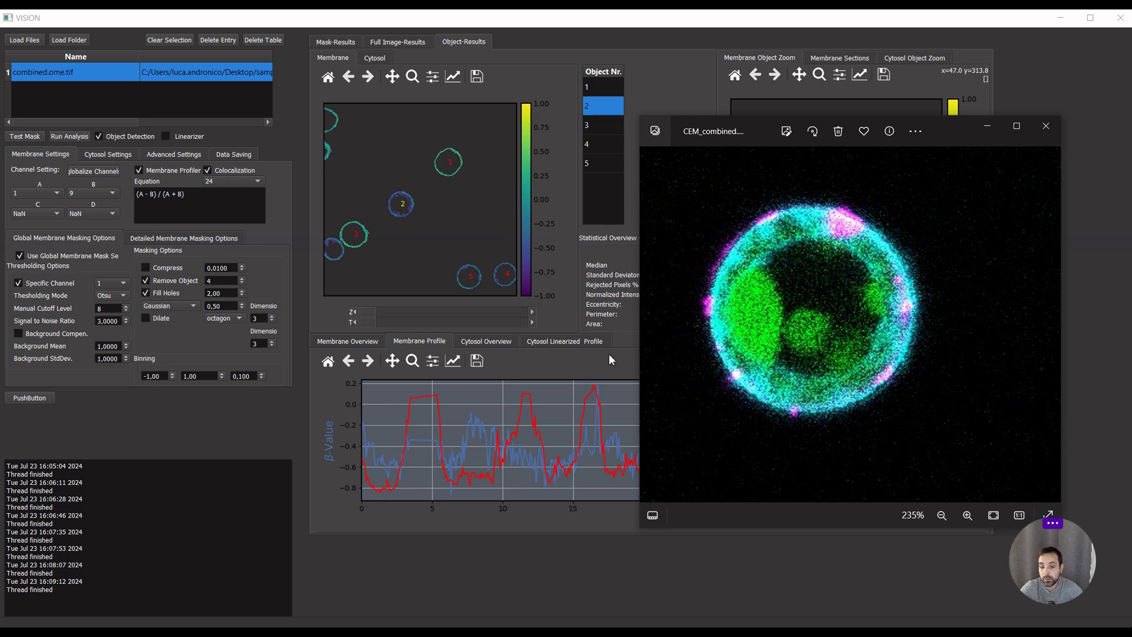
left_click(575, 365)
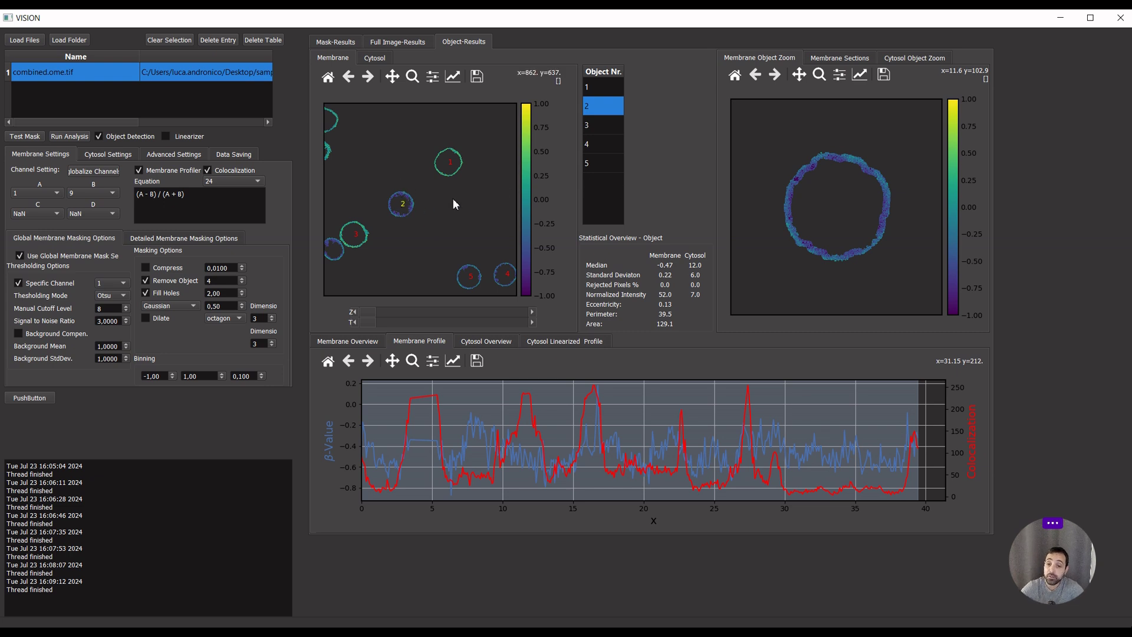
left_click(906, 59)
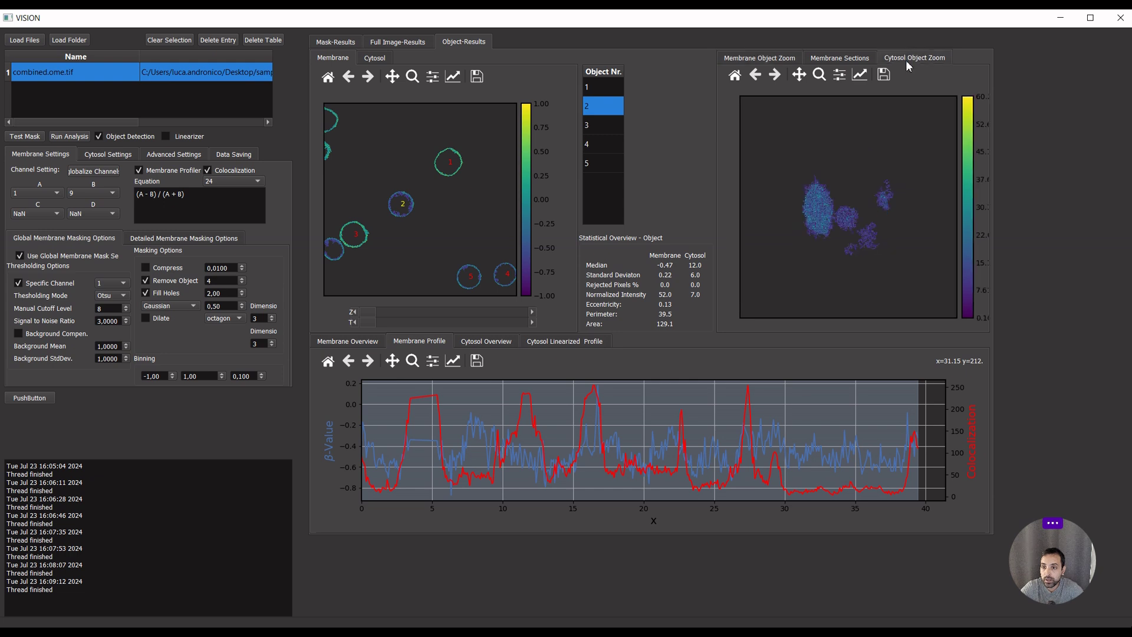